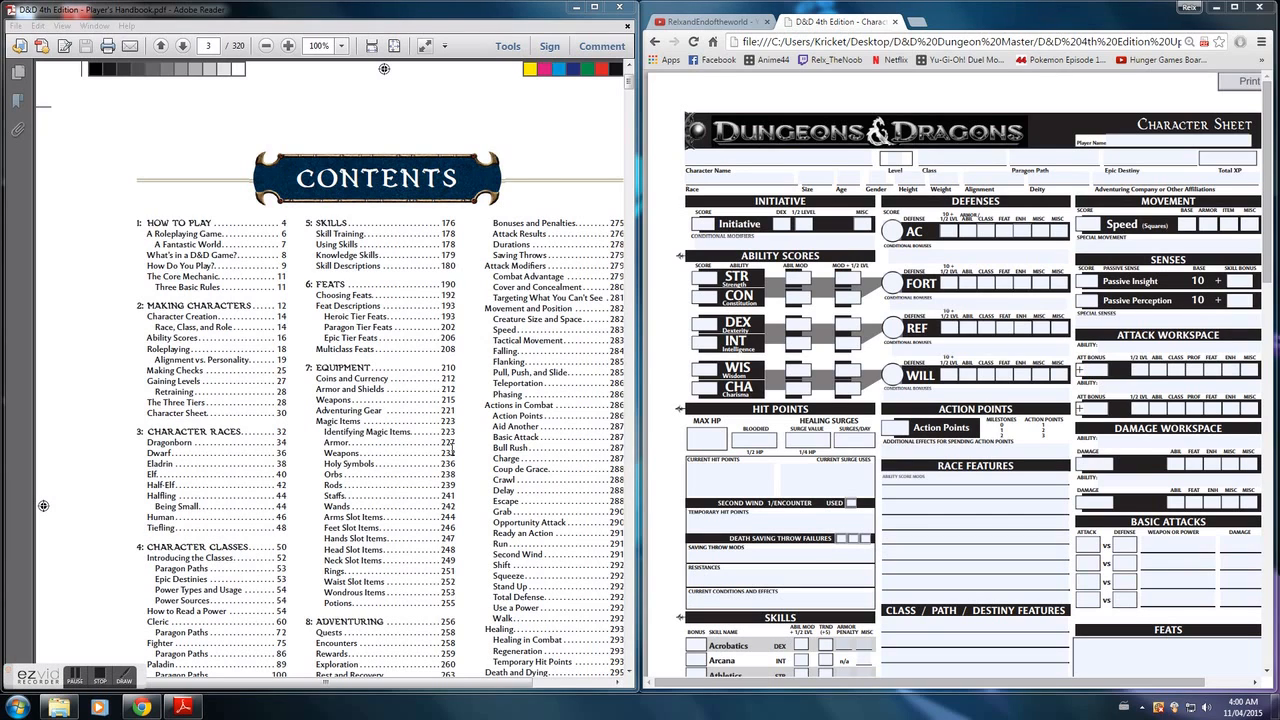
- Fill in the character sheet's race as Human and class as Fighter
{"action": "left_click", "coordinate": [295, 452]}
{"action": "scroll", "coordinate": [295, 452], "scroll_direction": "down", "scroll_amount": 1}
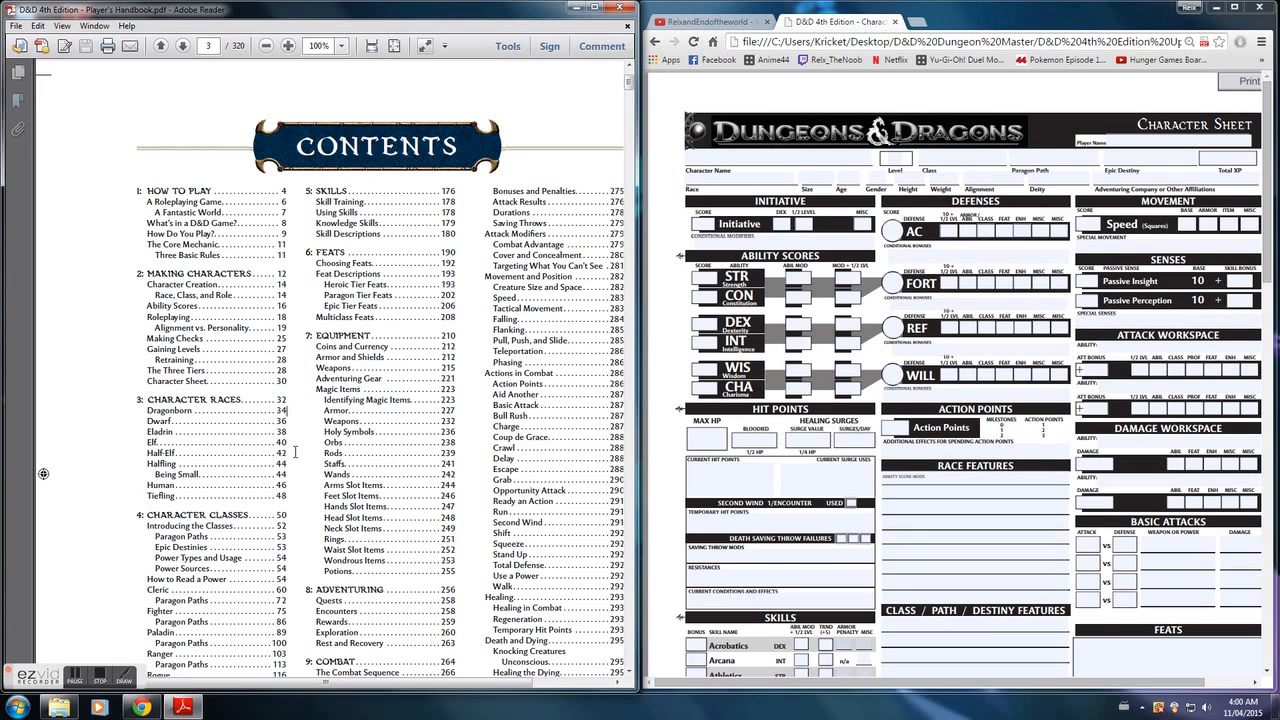
{"action": "left_click", "coordinate": [711, 178]}
{"action": "key", "text": "Caps_Lock"}
{"action": "type", "text": "H"}
{"action": "key", "text": "Caps_Lock"}
{"action": "type", "text": "uman"}
{"action": "left_click", "coordinate": [951, 159]}
{"action": "type", "text": "F"}
{"action": "key", "text": "Caps_Lock"}
{"action": "type", "text": "ighter"}
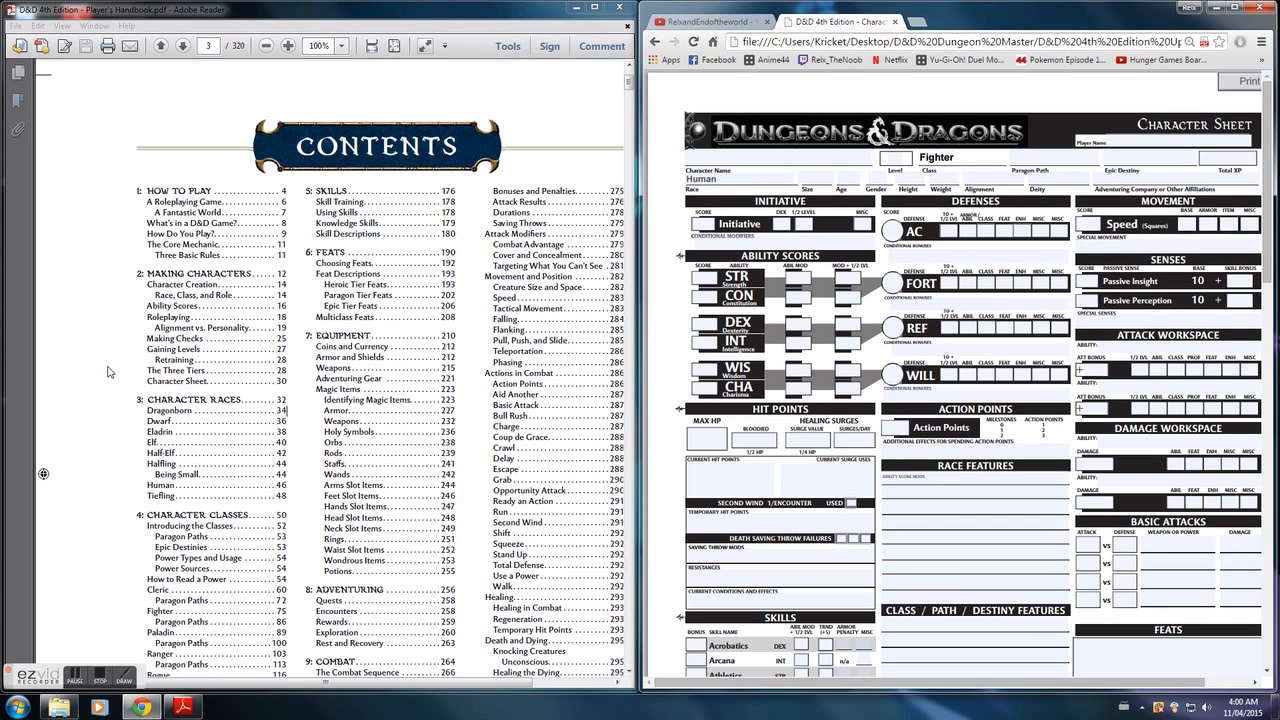
- Switch to the Player's Handbook PDF in Adobe Reader and go to page 46
{"action": "left_click", "coordinate": [189, 480]}
{"action": "left_click_drag", "start_coordinate": [218, 46], "coordinate": [185, 47]}
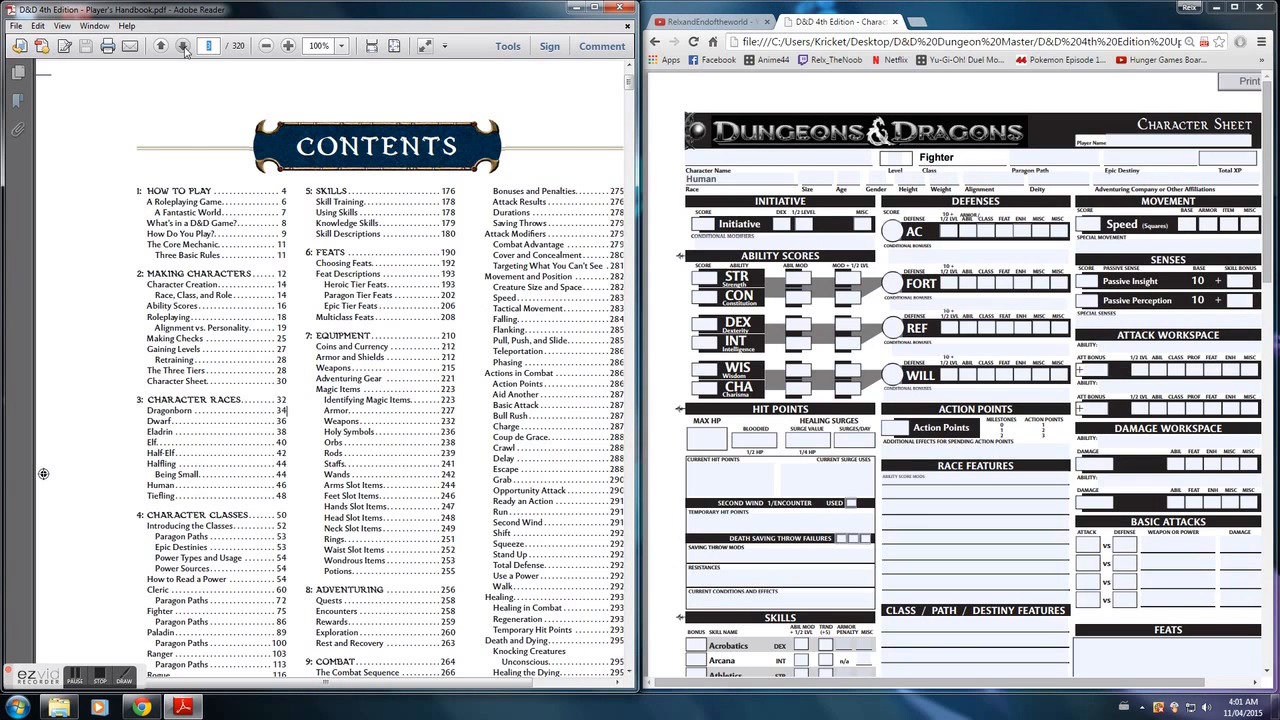
{"action": "type", "text": "46"}
{"action": "key", "text": "Return"}
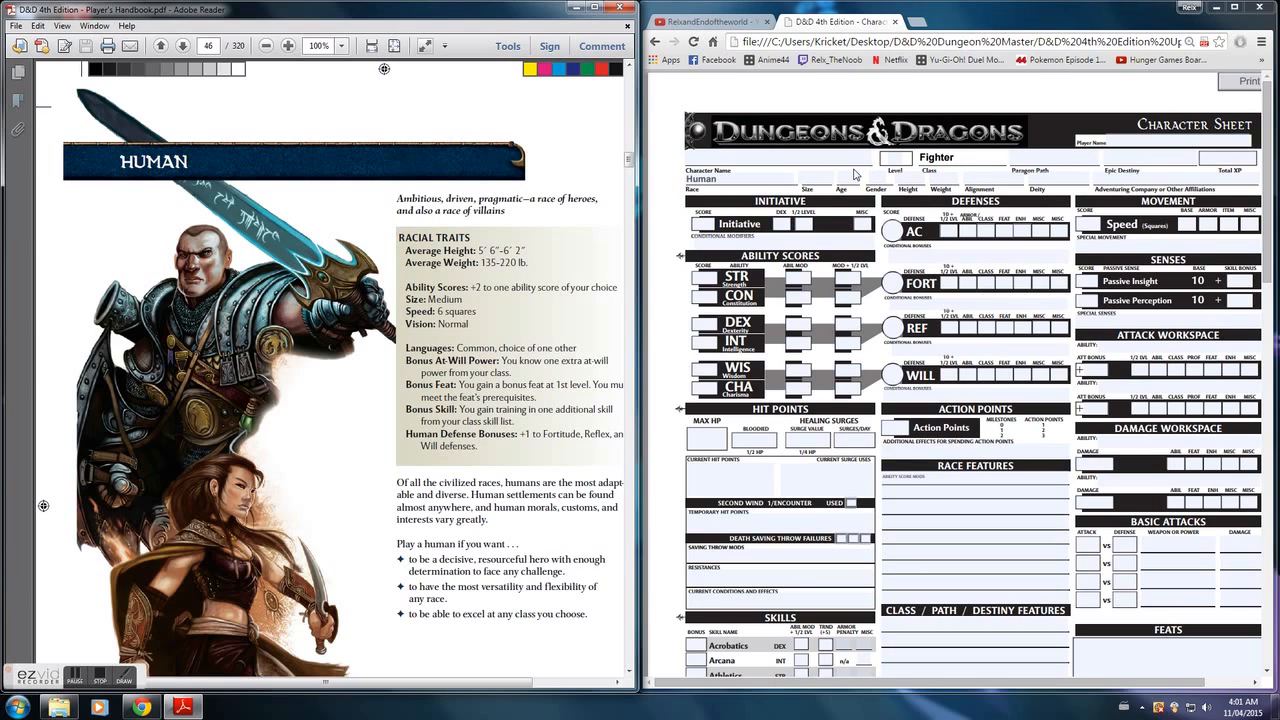
- Fill in size Medium, age 27, gender M, height 6'1 and weight 150 on the character sheet
{"action": "left_click", "coordinate": [822, 178]}
{"action": "type", "text": "Medium"}
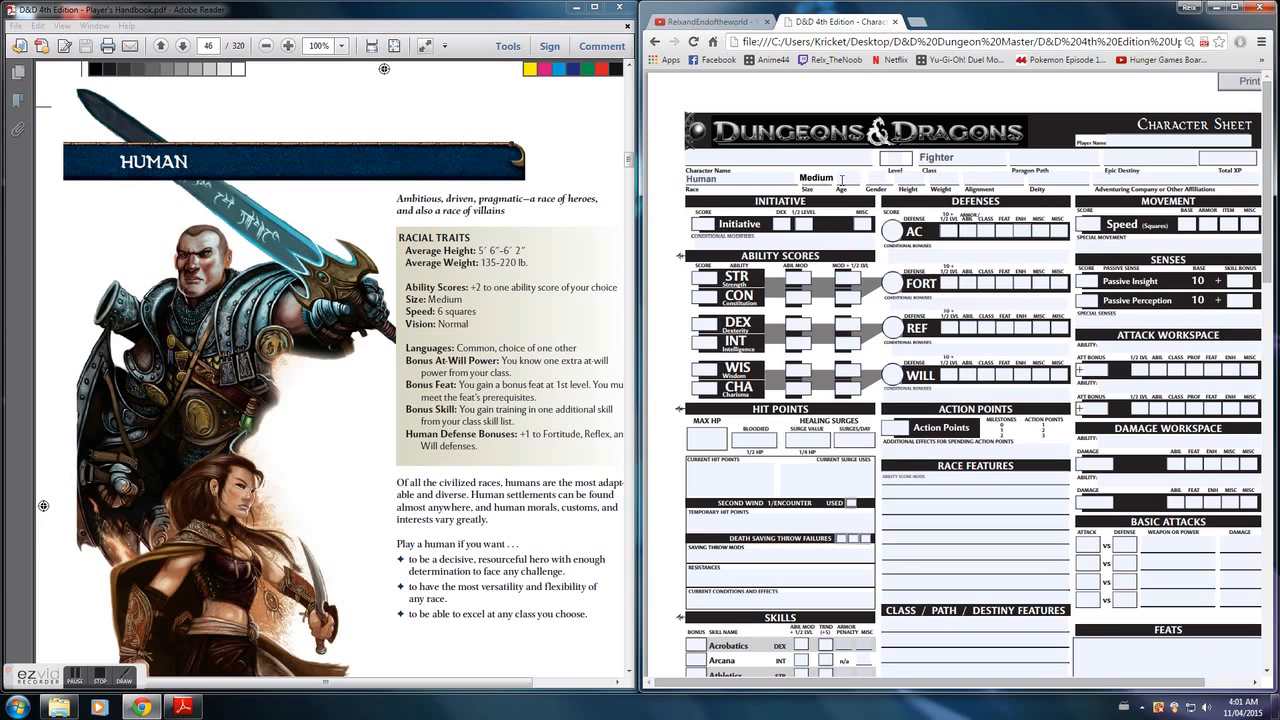
{"action": "key", "text": "Tab"}
{"action": "type", "text": "27"}
{"action": "key", "text": "Tab"}
{"action": "type", "text": "M"}
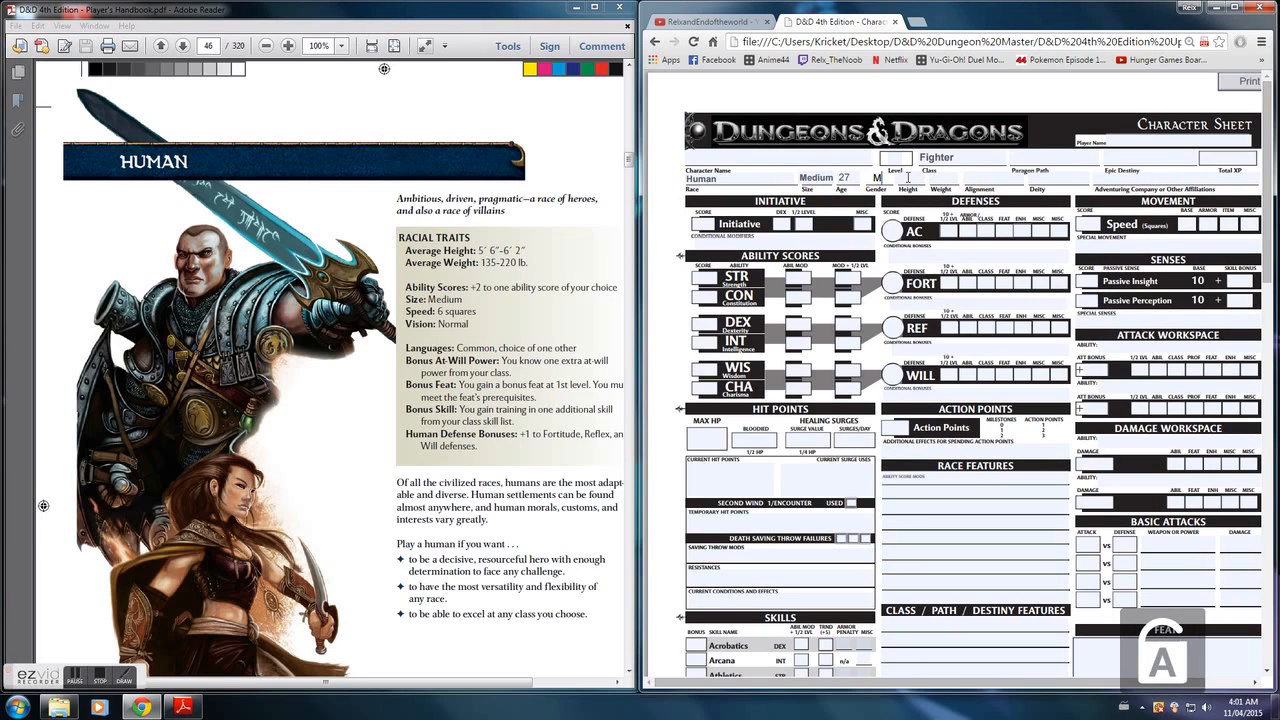
{"action": "left_click", "coordinate": [908, 178]}
{"action": "type", "text": "6'1"}
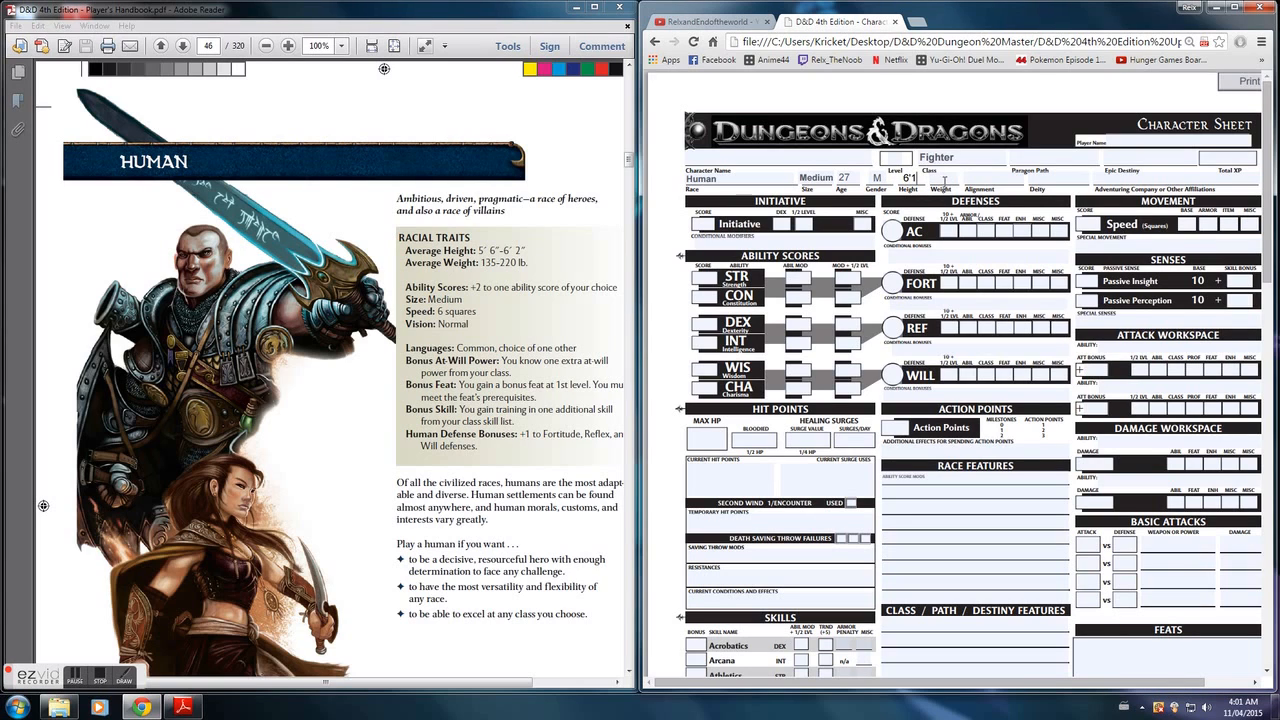
{"action": "left_click", "coordinate": [941, 181]}
{"action": "type", "text": "150"}
- Enter "+2 to ability score of choice" on the first full line of Race Features
{"action": "left_click", "coordinate": [437, 435]}
{"action": "left_click_drag", "start_coordinate": [406, 686], "coordinate": [441, 686]}
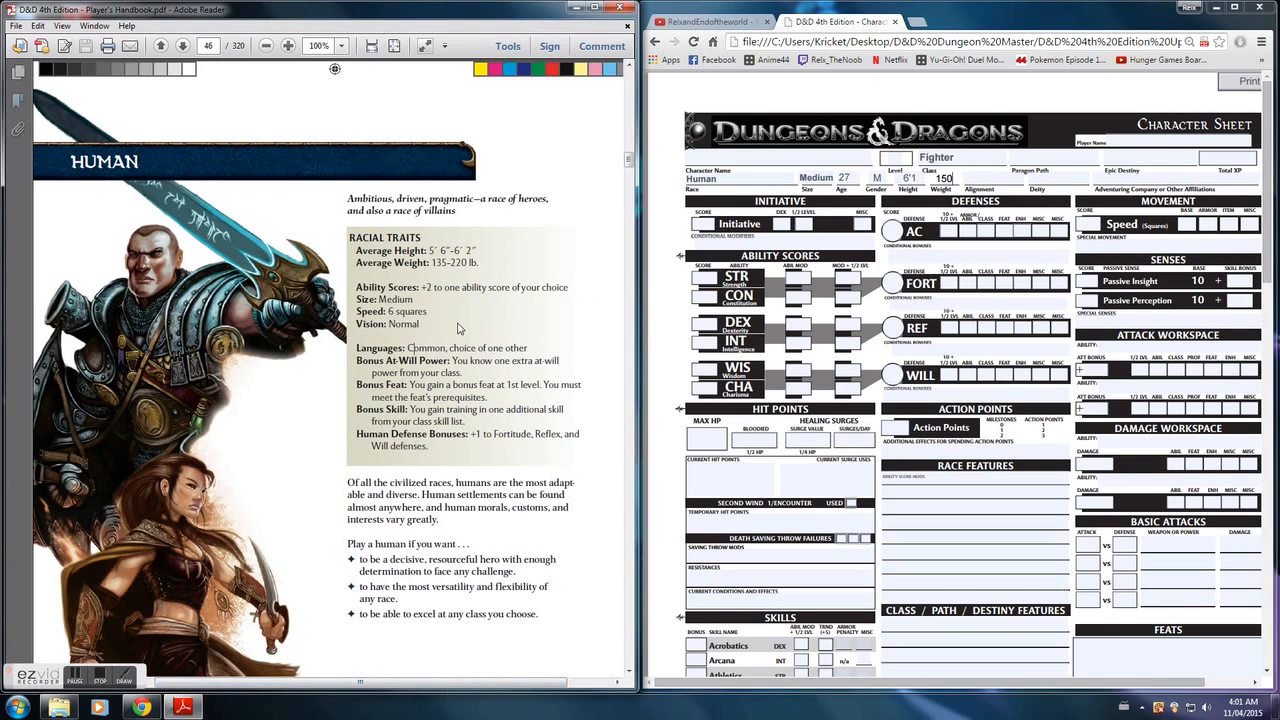
{"action": "left_click", "coordinate": [956, 491]}
{"action": "type", "text": "+2 to ability score of choice"}
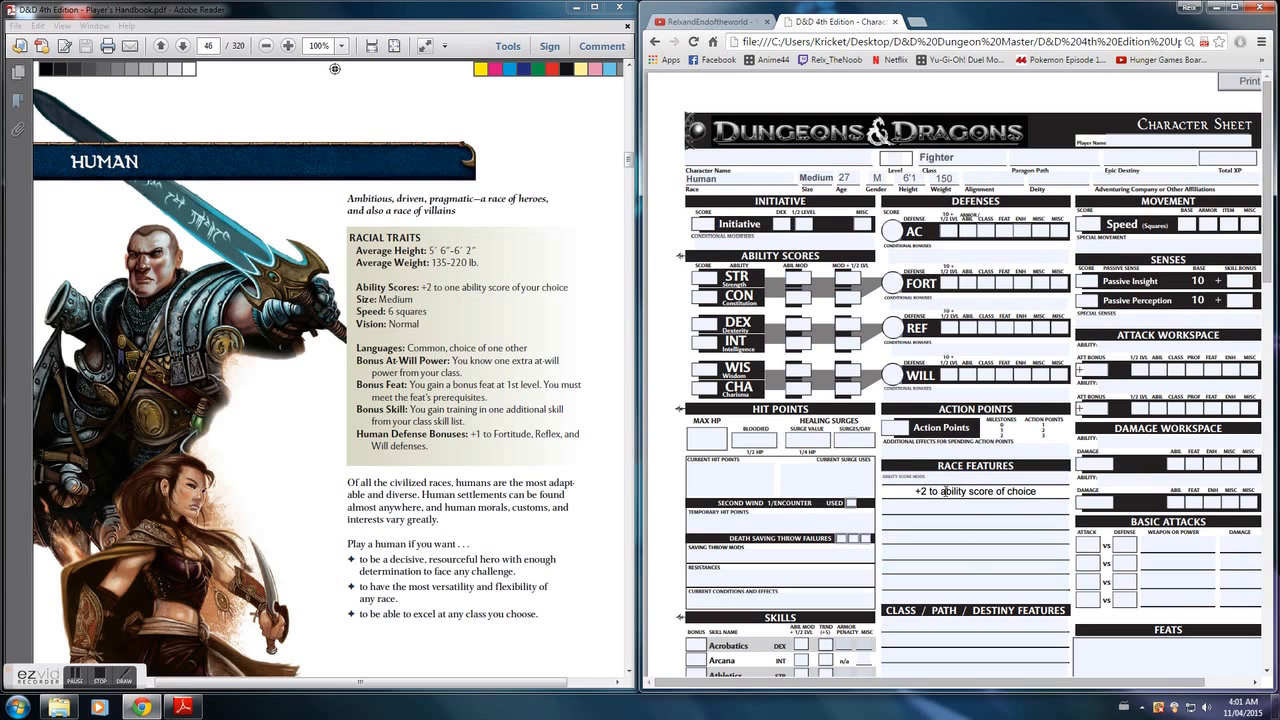
- Enter "Common, dwarvish" under Languages Known
{"action": "scroll", "coordinate": [942, 593], "scroll_direction": "down", "scroll_amount": 3}
{"action": "left_click", "coordinate": [942, 583]}
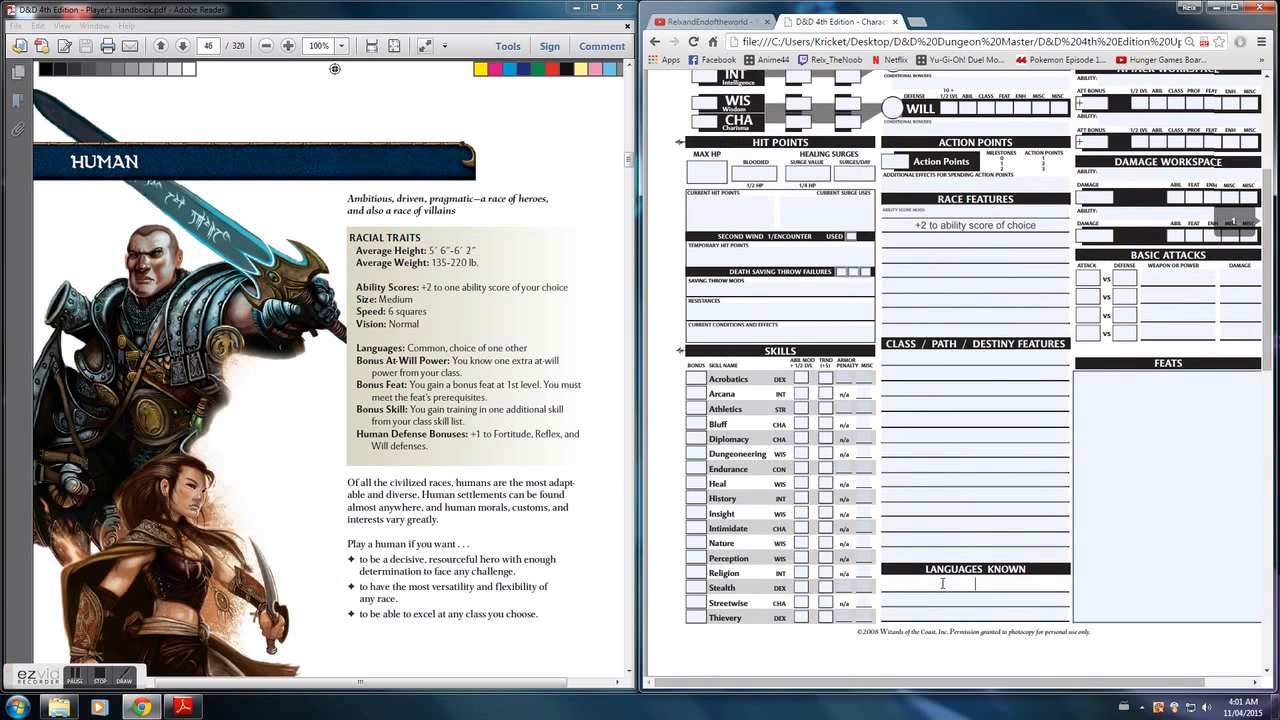
{"action": "key", "text": "Caps_Lock"}
{"action": "type", "text": "Common,"}
{"action": "type", "text": " one other le"}
{"action": "key", "text": "BackSpace"}
{"action": "key", "text": "BackSpace"}
{"action": "key", "text": "BackSpace"}
{"action": "key", "text": "BackSpace"}
{"action": "key", "text": "BackSpace"}
{"action": "key", "text": "BackSpace"}
{"action": "key", "text": "BackSpace"}
{"action": "key", "text": "BackSpace"}
{"action": "key", "text": "BackSpace"}
{"action": "key", "text": "BackSpace"}
{"action": "key", "text": "BackSpace"}
{"action": "key", "text": "BackSpace"}
{"action": "type", "text": "dwarvish"}
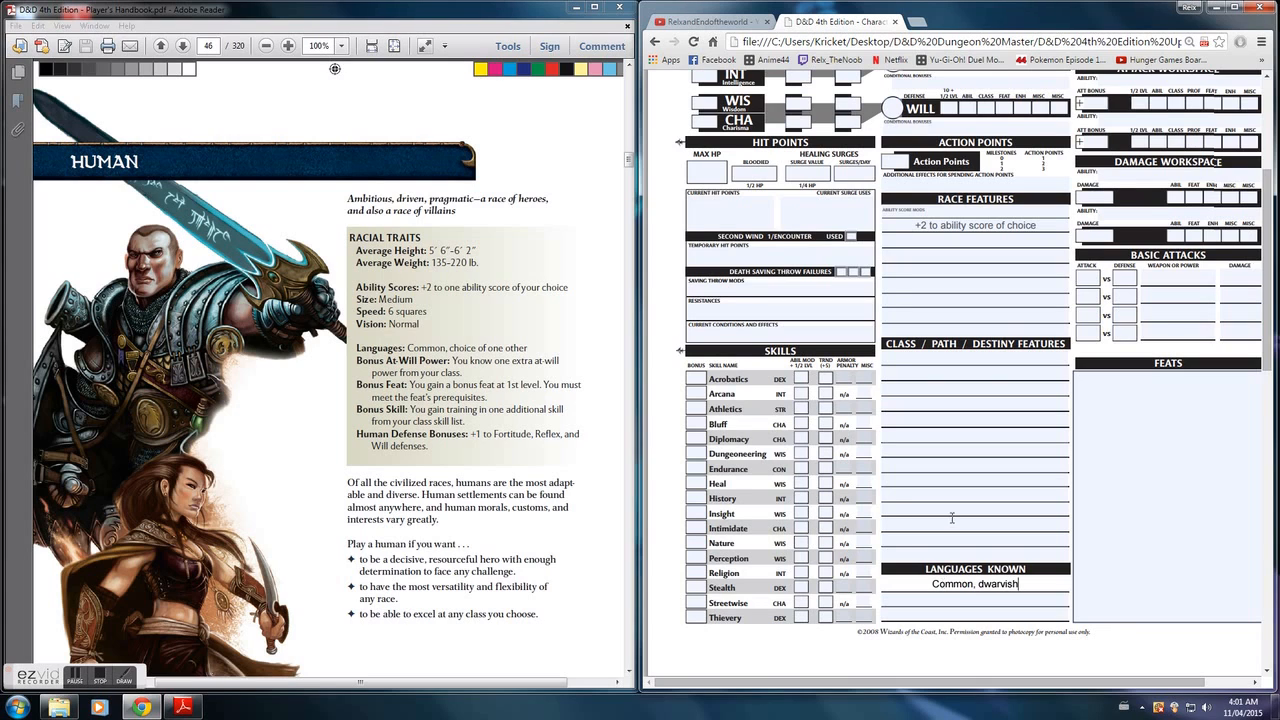
- Set the base speed to 6 squares in the Movement section
{"action": "scroll", "coordinate": [967, 499], "scroll_direction": "up", "scroll_amount": 1}
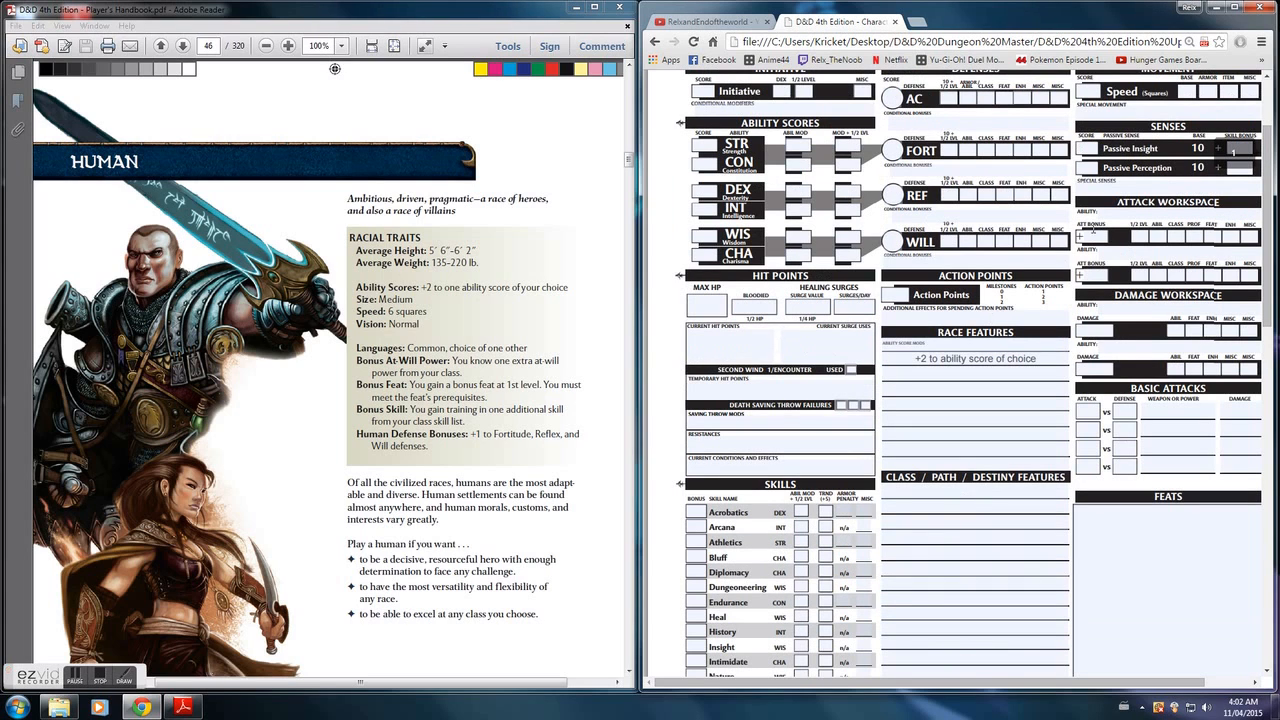
{"action": "scroll", "coordinate": [1162, 168], "scroll_direction": "up", "scroll_amount": 1}
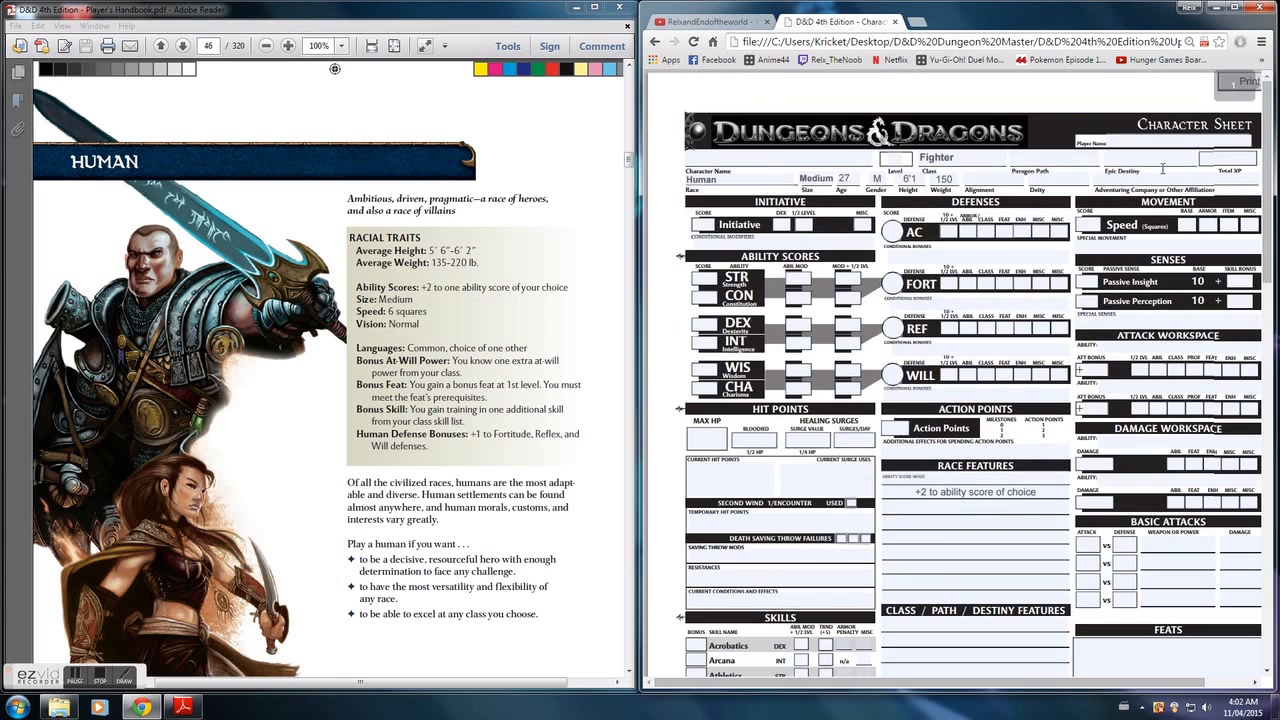
{"action": "left_click", "coordinate": [1189, 229]}
{"action": "type", "text": "6"}
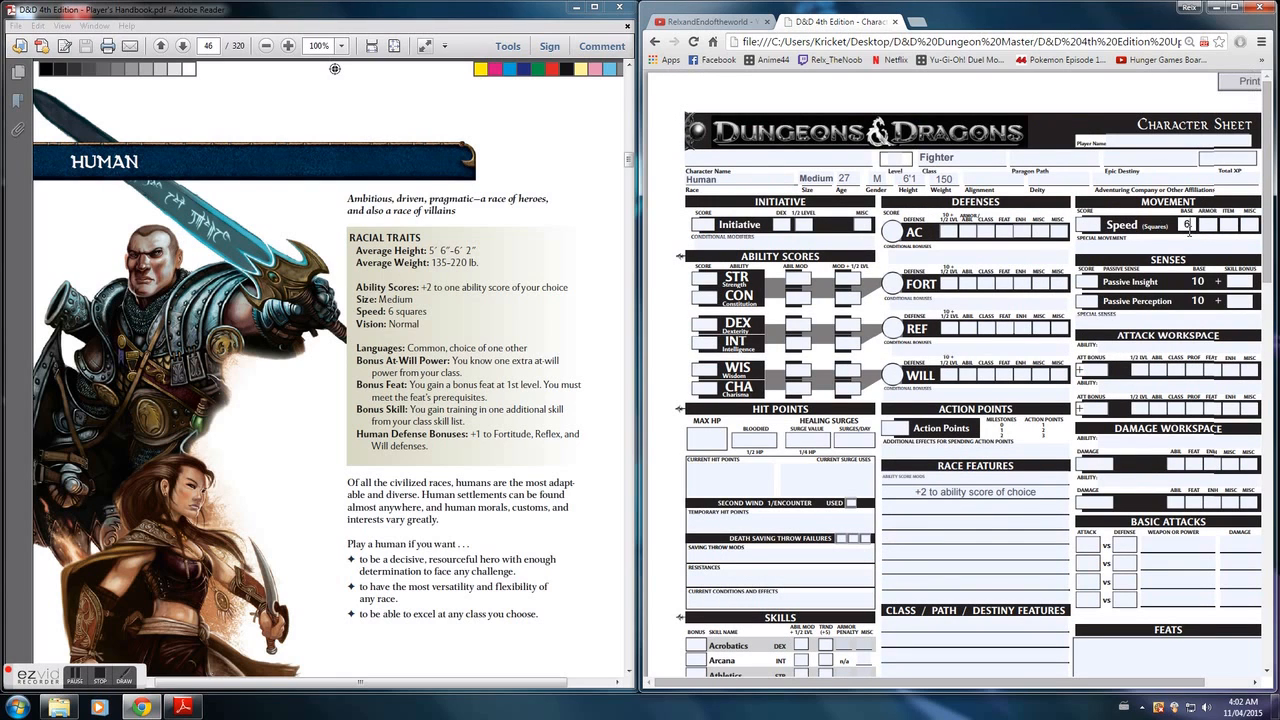
- Add "Bonus at will power" on the next empty line of Race Features
{"action": "left_click", "coordinate": [1000, 507]}
{"action": "key", "text": "Caps_Lock"}
{"action": "type", "text": "O"}
{"action": "key", "text": "Caps_Lock"}
{"action": "type", "text": "ne"}
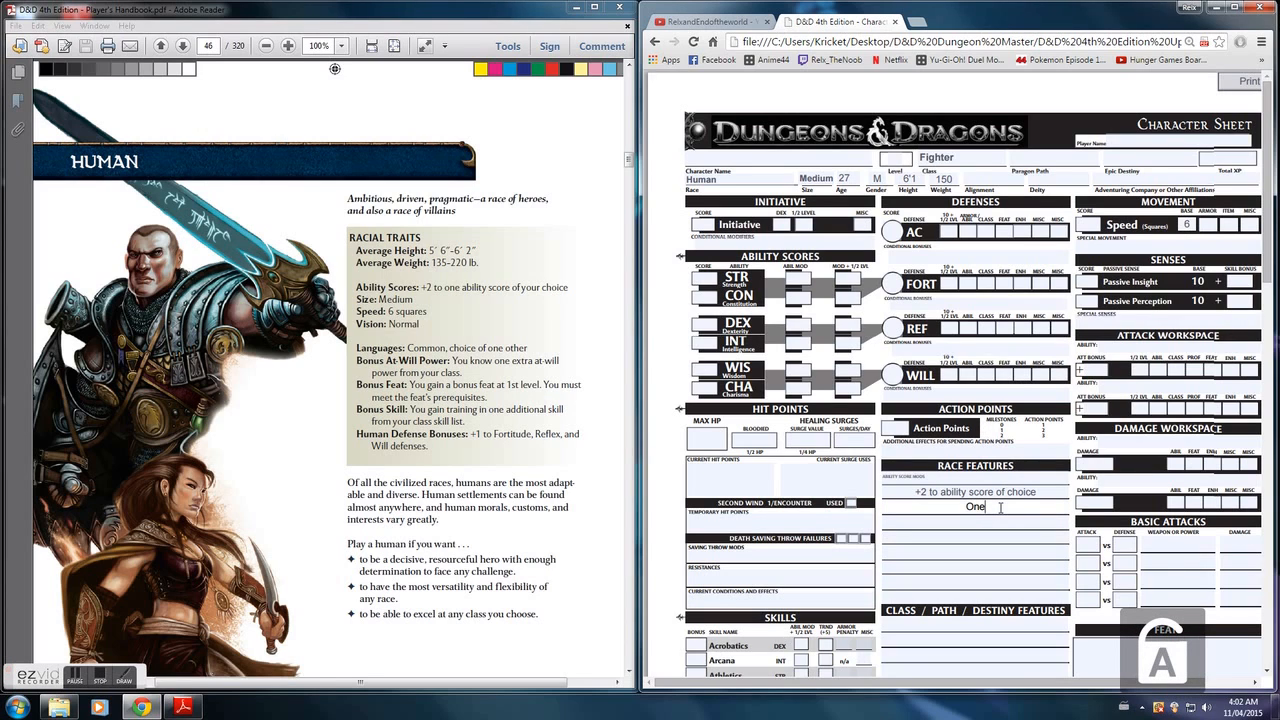
{"action": "key", "text": "BackSpace"}
{"action": "key", "text": "BackSpace"}
{"action": "key", "text": "BackSpace"}
{"action": "key", "text": "Caps_Lock"}
{"action": "type", "text": "B"}
{"action": "key", "text": "Caps_Lock"}
{"action": "type", "text": "onus at will power"}
- Add "Bonus Feat" beneath the at-will power entry in Race Features
{"action": "left_click", "coordinate": [1005, 521]}
{"action": "key", "text": "Caps_Lock"}
{"action": "type", "text": "Bonus"}
{"action": "key", "text": "Caps_Lock"}
{"action": "type", "text": "F"}
{"action": "key", "text": "Caps_Lock"}
{"action": "type", "text": "eat"}
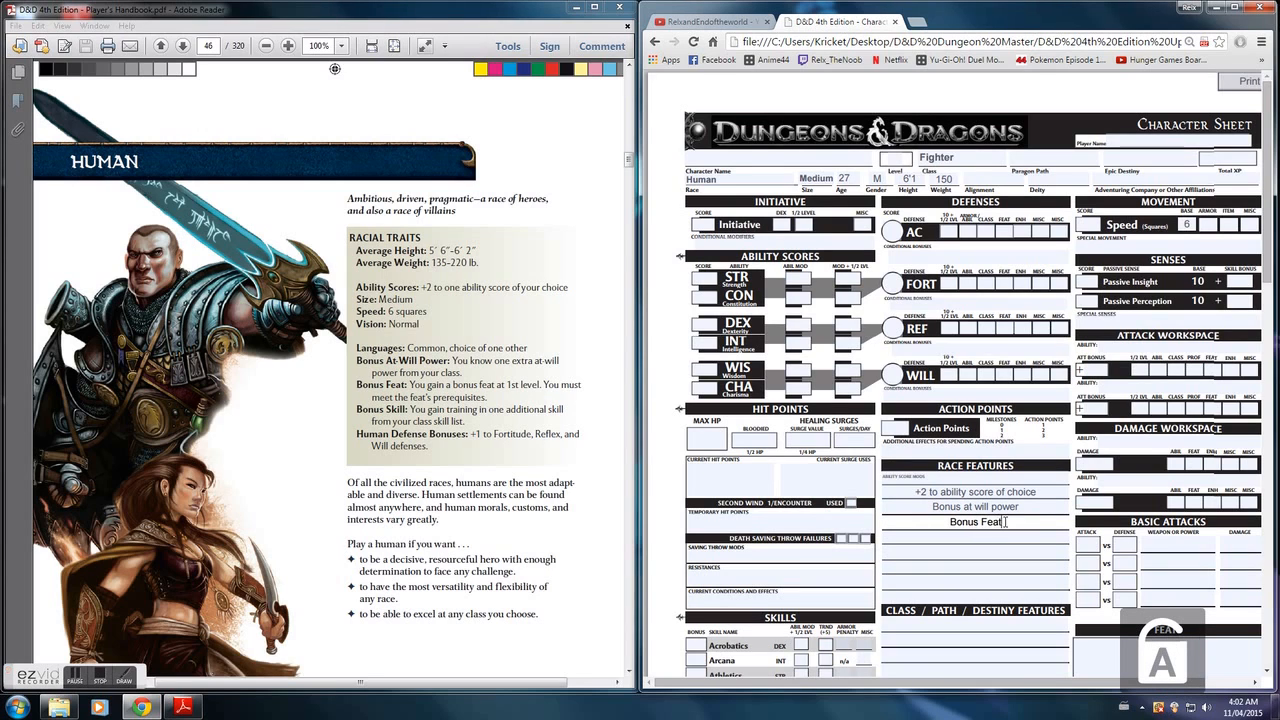
- Add "Bonus Skill" beneath the bonus feat entry in Race Features
{"action": "left_click", "coordinate": [1013, 536]}
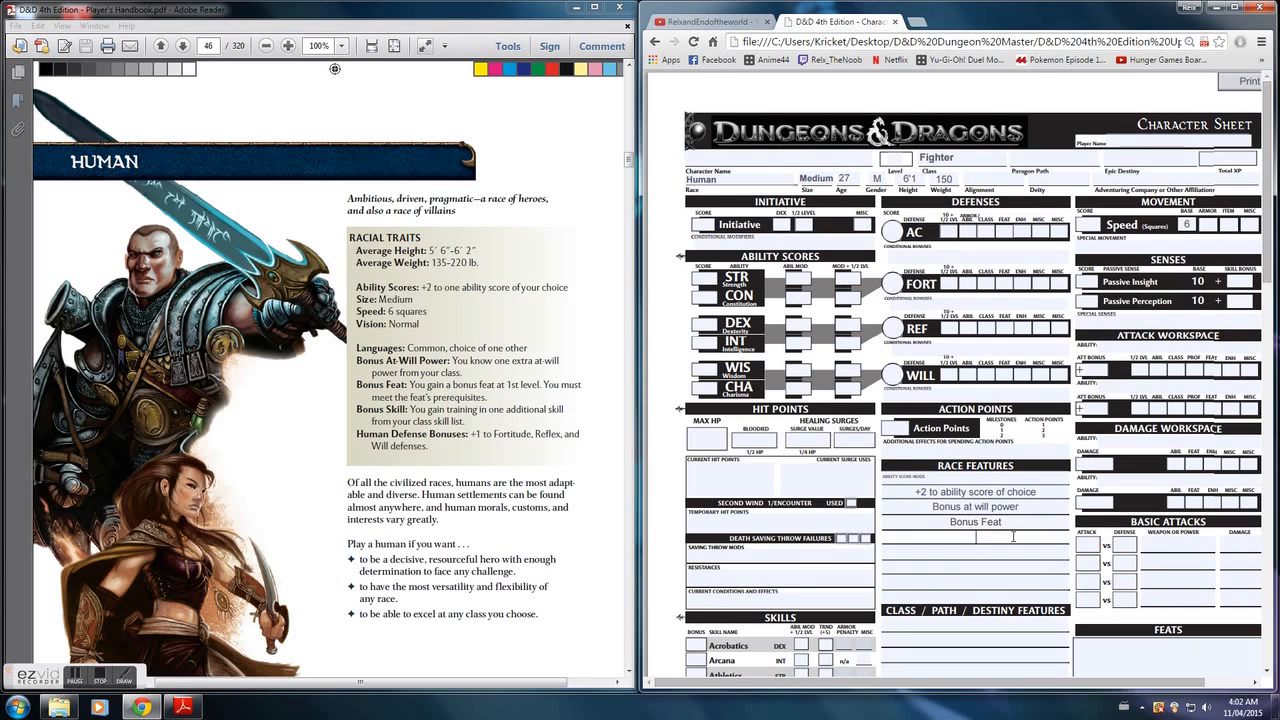
{"action": "key", "text": "Caps_Lock"}
{"action": "type", "text": "B"}
{"action": "key", "text": "Caps_Lock"}
{"action": "type", "text": "onus Skill"}
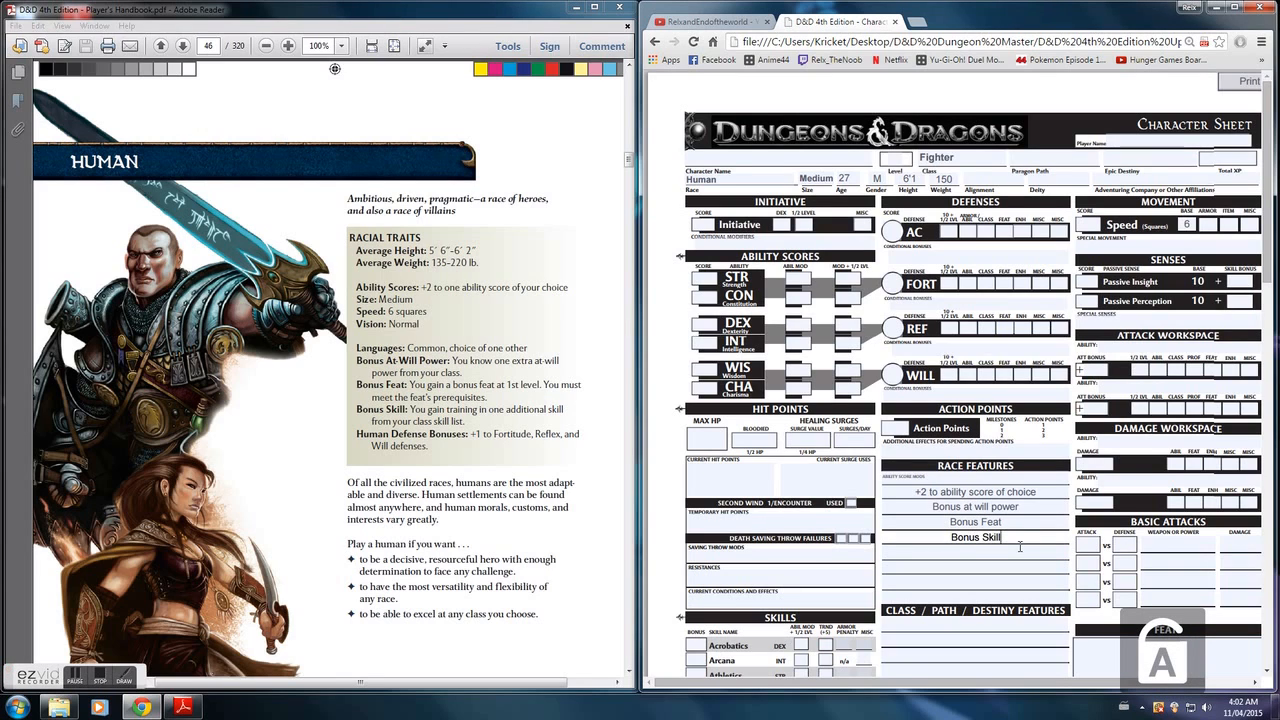
- Add "Bonuse defense +1 fort,ref,will" beneath the bonus skill entry in Race Features
{"action": "left_click", "coordinate": [1016, 550]}
{"action": "key", "text": "Caps_Lock"}
{"action": "type", "text": "Bonuse def"}
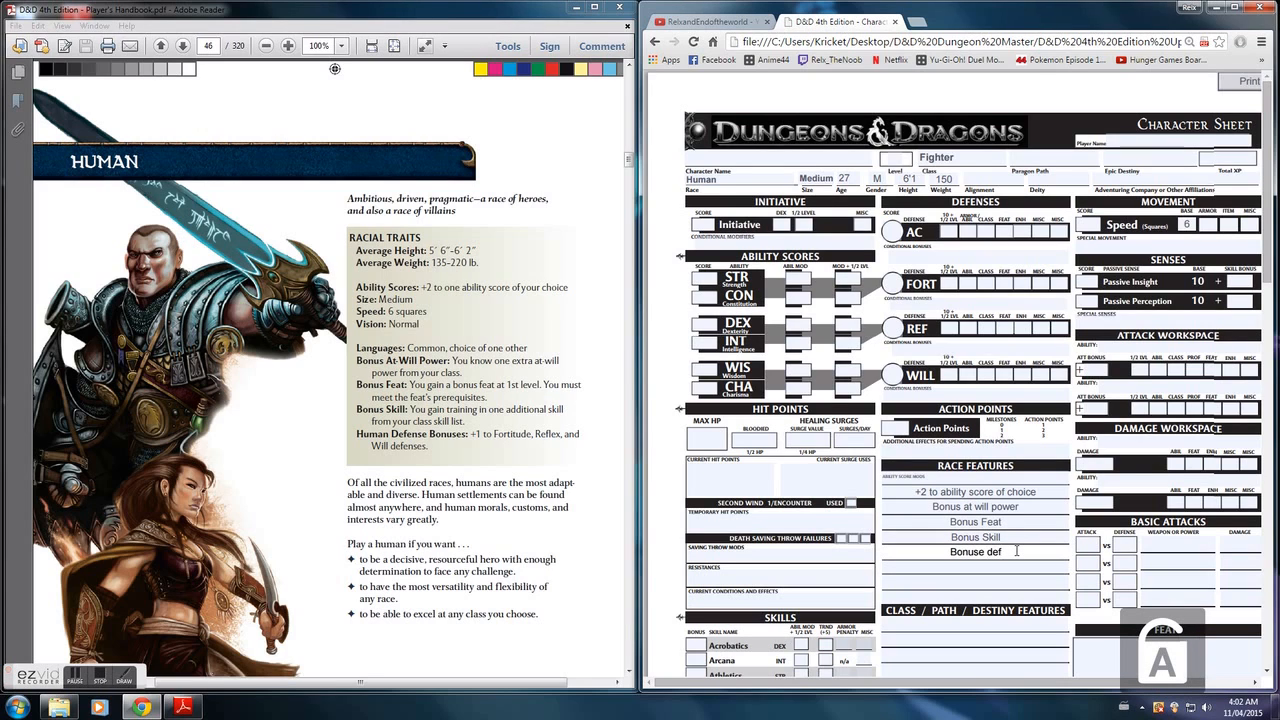
{"action": "type", "text": "ense +1 to"}
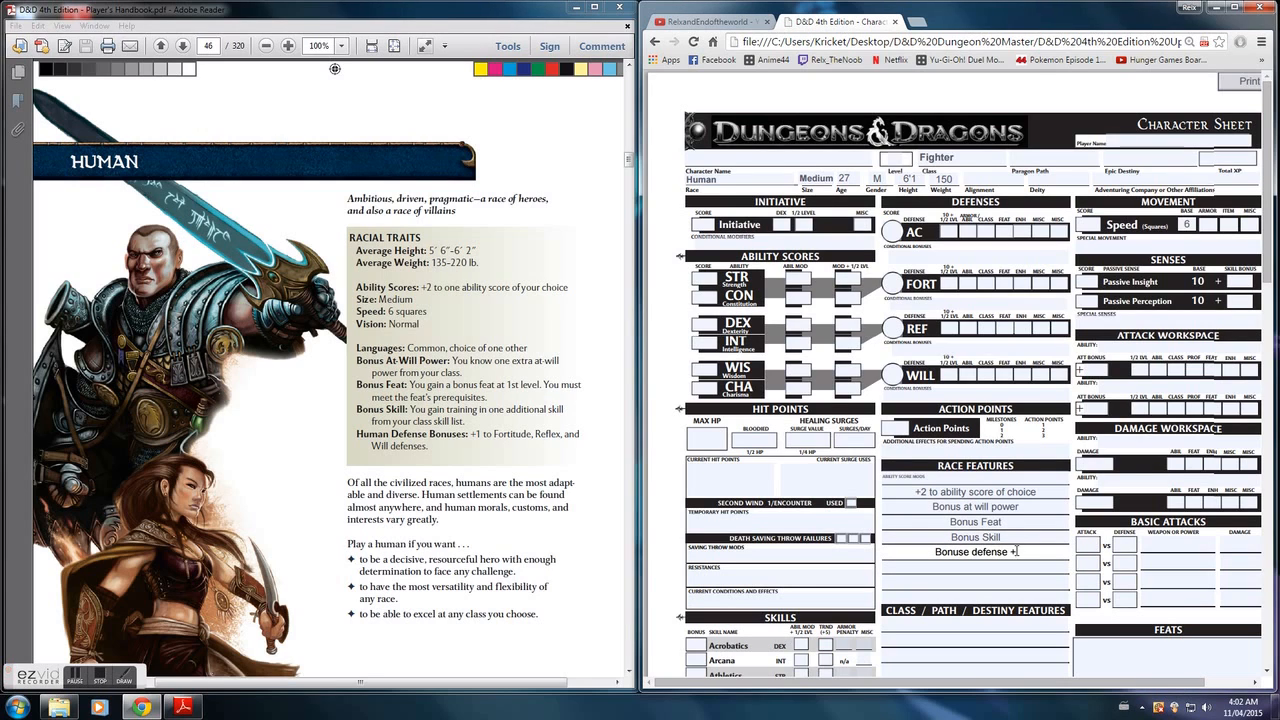
{"action": "type", "text": "rt,ref,will"}
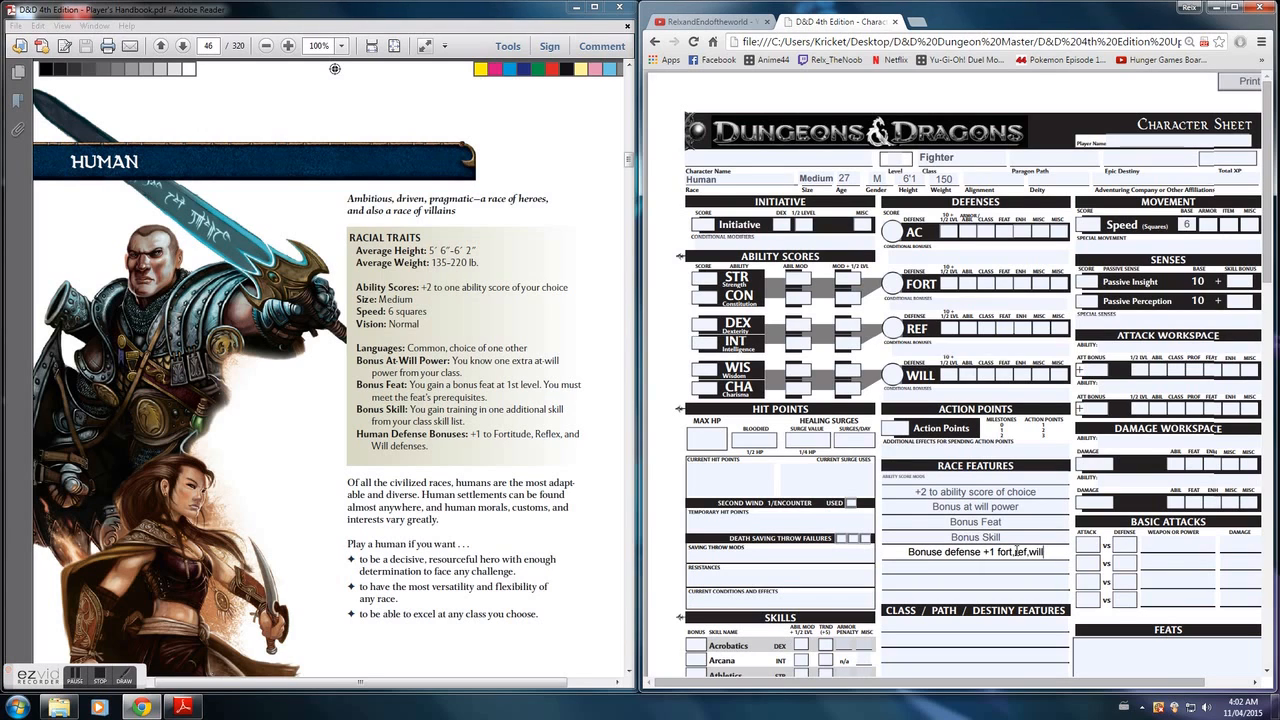
- Enter a miscellaneous bonus of 1 for the Will, Reflex and Fortitude defenses
{"action": "left_click", "coordinate": [1044, 374]}
{"action": "type", "text": "1"}
{"action": "left_click", "coordinate": [1042, 328]}
{"action": "type", "text": "1"}
{"action": "left_click", "coordinate": [1043, 284]}
{"action": "type", "text": "1"}
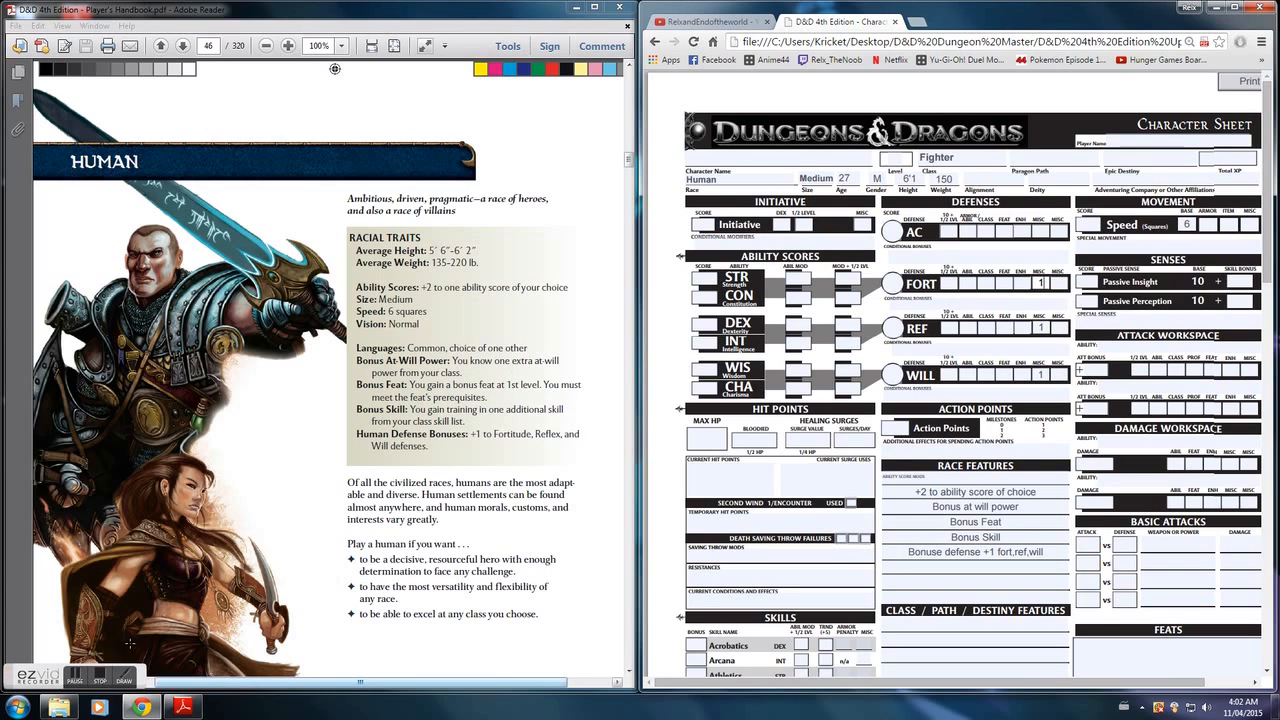
{"action": "left_click", "coordinate": [104, 677]}
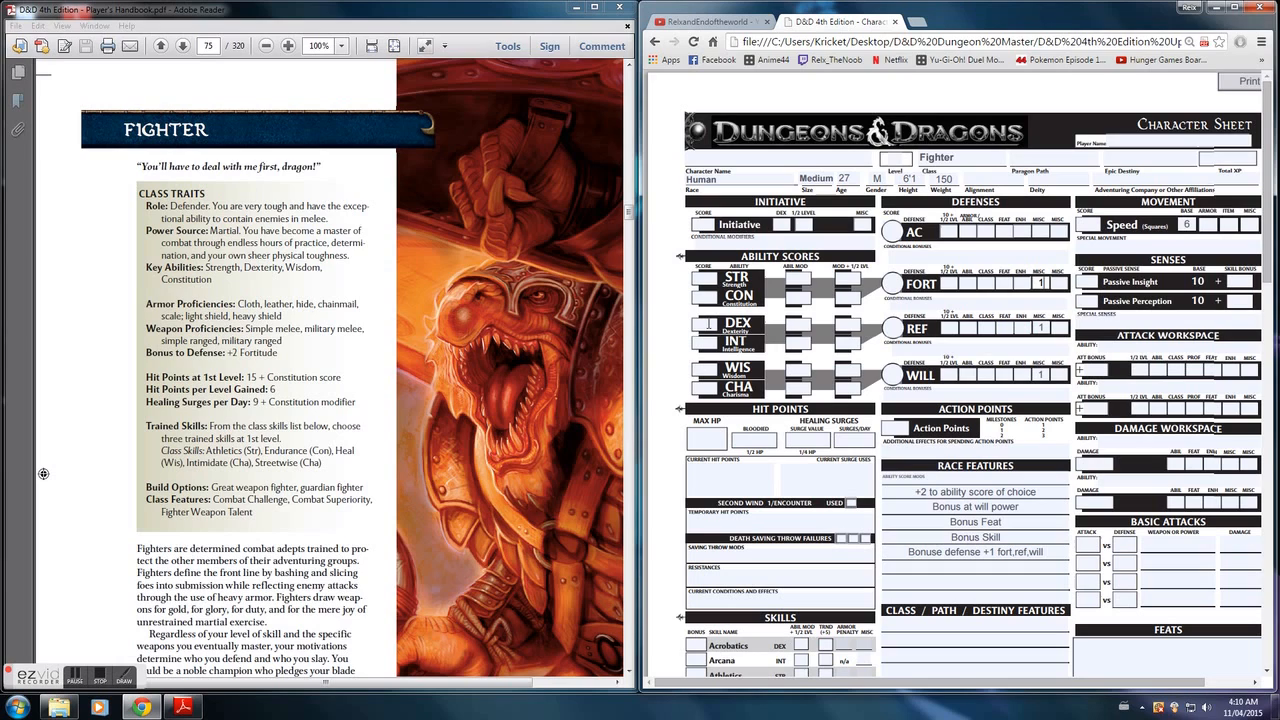
- Fill in the ability scores: STR 14, CON 14, DEX 15, INT 11, WIS 13 and CHA 14
{"action": "left_click", "coordinate": [707, 323]}
{"action": "type", "text": "15"}
{"action": "left_click", "coordinate": [716, 279]}
{"action": "type", "text": "14"}
{"action": "left_click", "coordinate": [703, 298]}
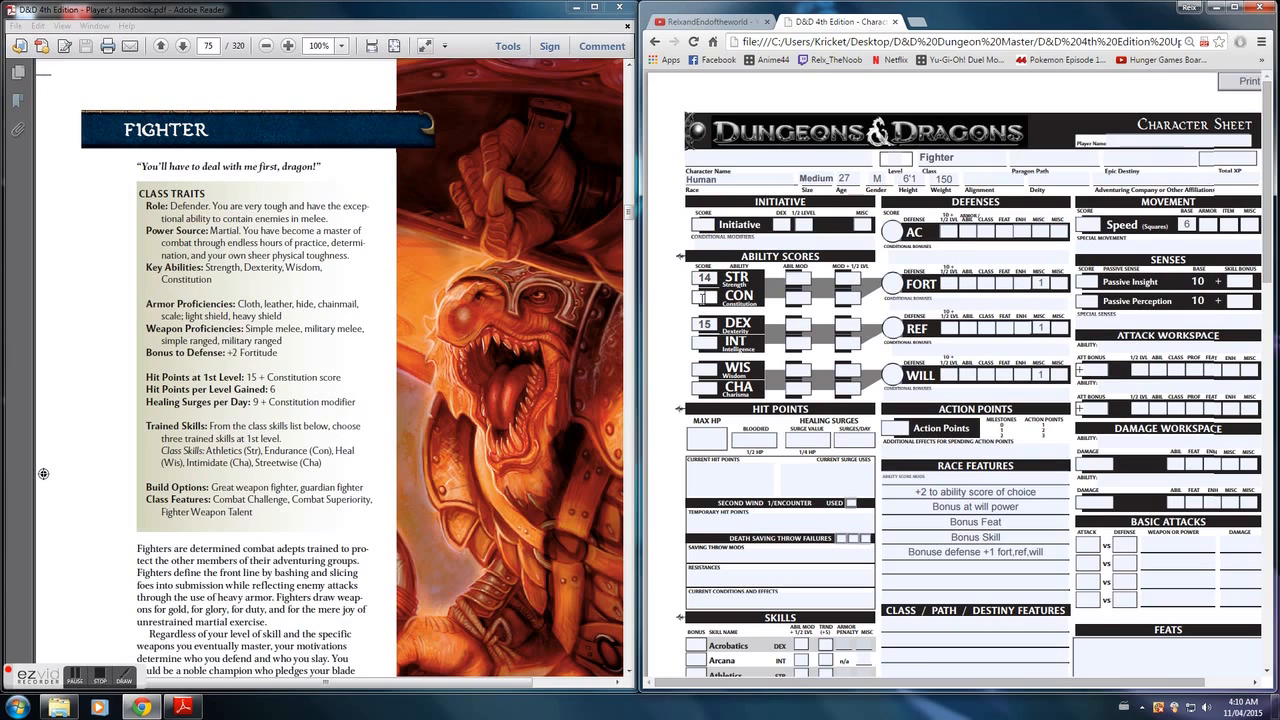
{"action": "type", "text": "14"}
{"action": "left_click", "coordinate": [708, 390]}
{"action": "type", "text": "14"}
{"action": "left_click", "coordinate": [706, 368]}
{"action": "type", "text": "13"}
{"action": "left_click", "coordinate": [710, 341]}
{"action": "type", "text": "11"}
- Go to page 16 of the handbook and find the Ability Modifiers table that follows
{"action": "left_click", "coordinate": [210, 46]}
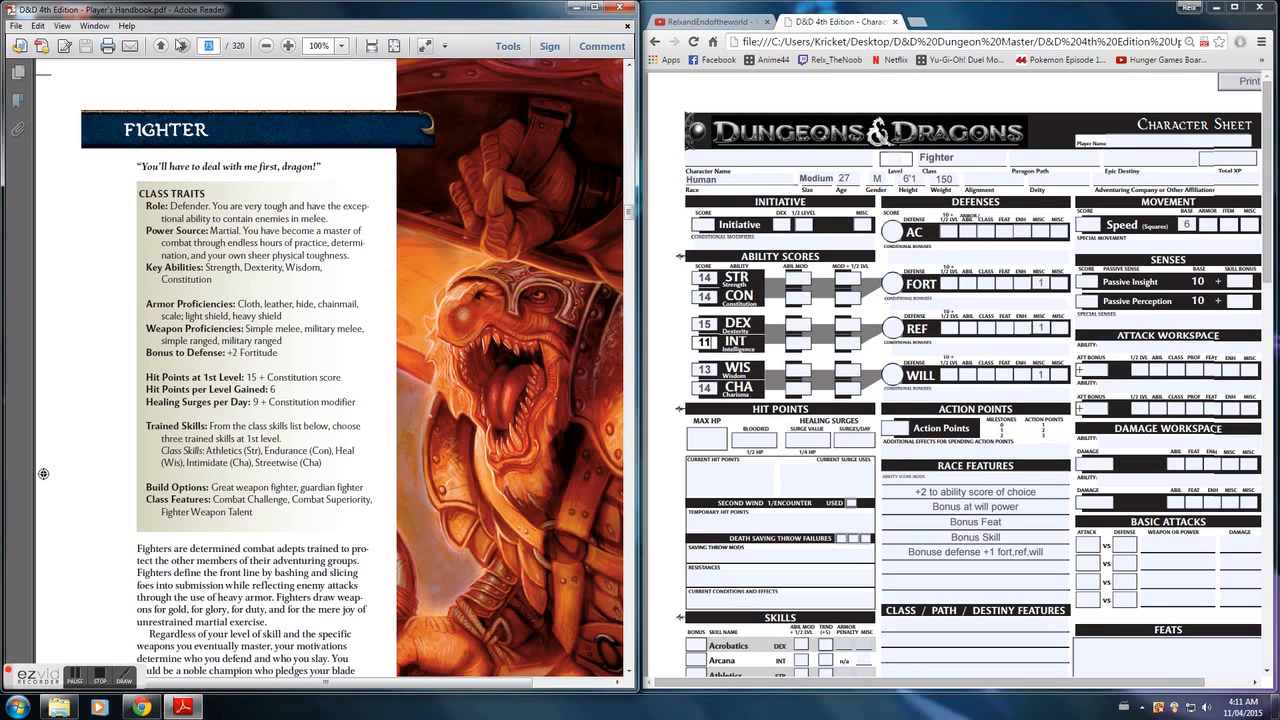
{"action": "type", "text": "16"}
{"action": "key", "text": "Return"}
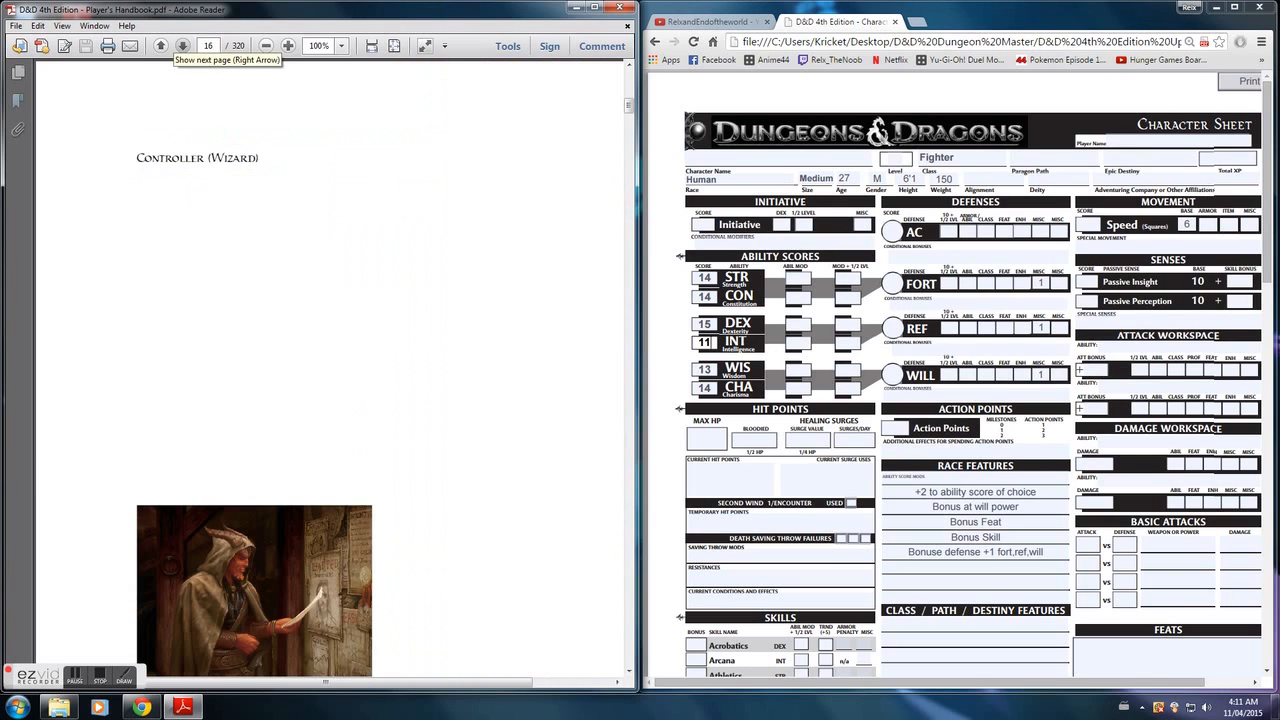
{"action": "scroll", "coordinate": [419, 377], "scroll_direction": "down", "scroll_amount": 10}
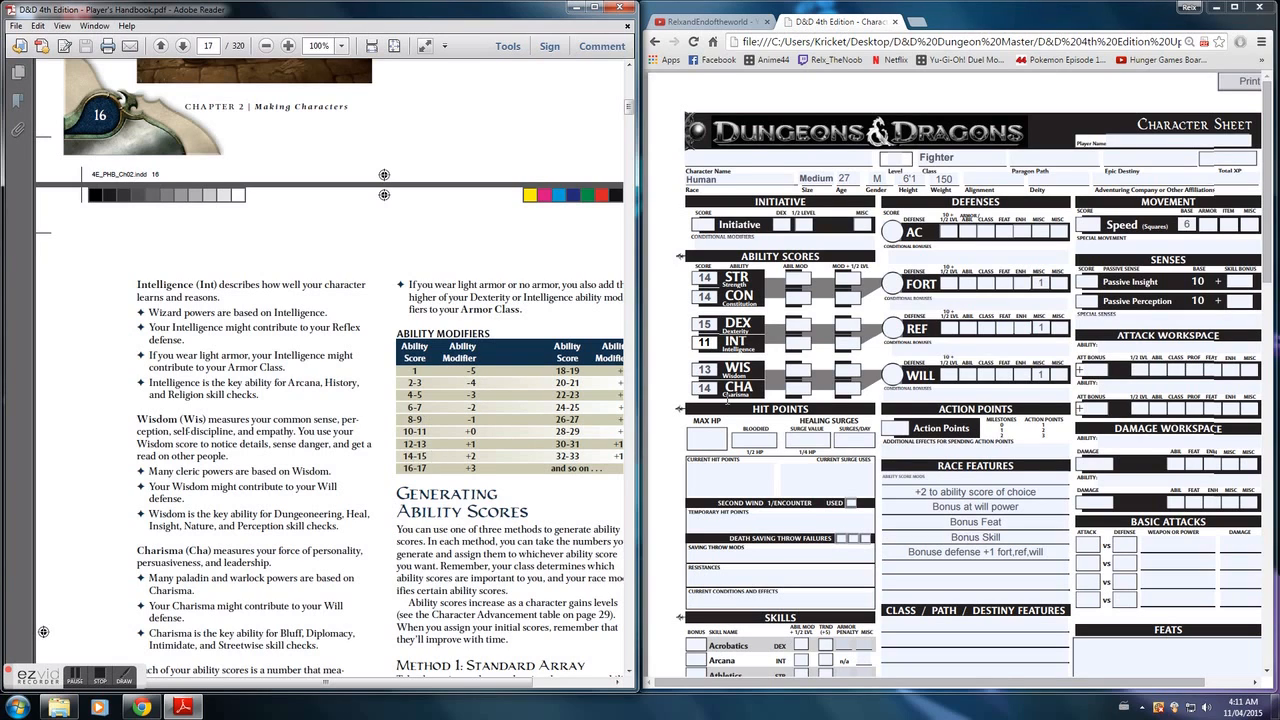
- Enter ability modifiers CHA 2, WIS 1, INT 0, DEX 2, CON 2 and STR 2, and set the character's level to 1
{"action": "left_click", "coordinate": [803, 389]}
{"action": "type", "text": "2"}
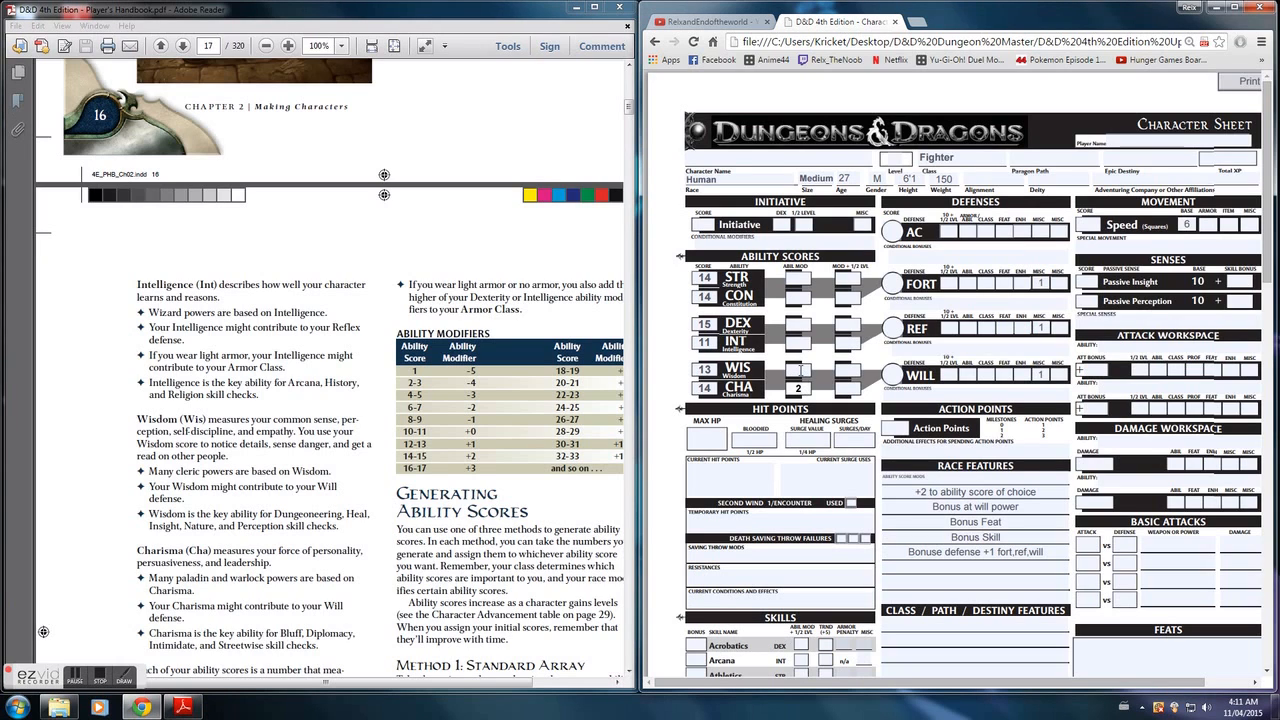
{"action": "left_click", "coordinate": [801, 370]}
{"action": "type", "text": "1"}
{"action": "left_click", "coordinate": [802, 343]}
{"action": "type", "text": "0"}
{"action": "left_click", "coordinate": [805, 325]}
{"action": "type", "text": "2"}
{"action": "left_click", "coordinate": [806, 297]}
{"action": "type", "text": "2"}
{"action": "left_click", "coordinate": [806, 278]}
{"action": "left_click", "coordinate": [900, 157]}
{"action": "type", "text": "1"}
- Fill in the modifier plus half level values: STR 2, CON 2, DEX 2, INT 0, WIS 1 and CHA 2
{"action": "left_click", "coordinate": [844, 277]}
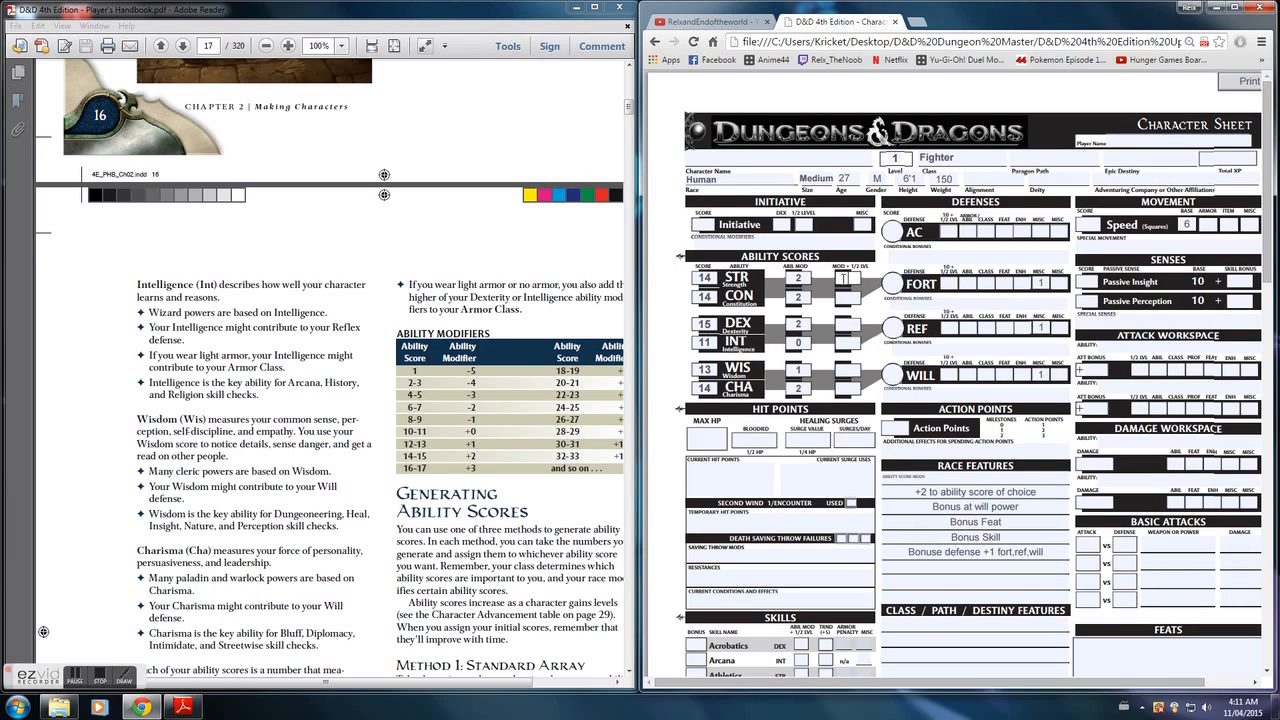
{"action": "type", "text": "2"}
{"action": "left_click", "coordinate": [853, 298]}
{"action": "type", "text": "2"}
{"action": "left_click", "coordinate": [855, 324]}
{"action": "type", "text": "2"}
{"action": "left_click", "coordinate": [853, 342]}
{"action": "type", "text": "0"}
{"action": "left_click", "coordinate": [853, 369]}
{"action": "type", "text": "1"}
{"action": "left_click", "coordinate": [855, 388]}
{"action": "type", "text": "2"}
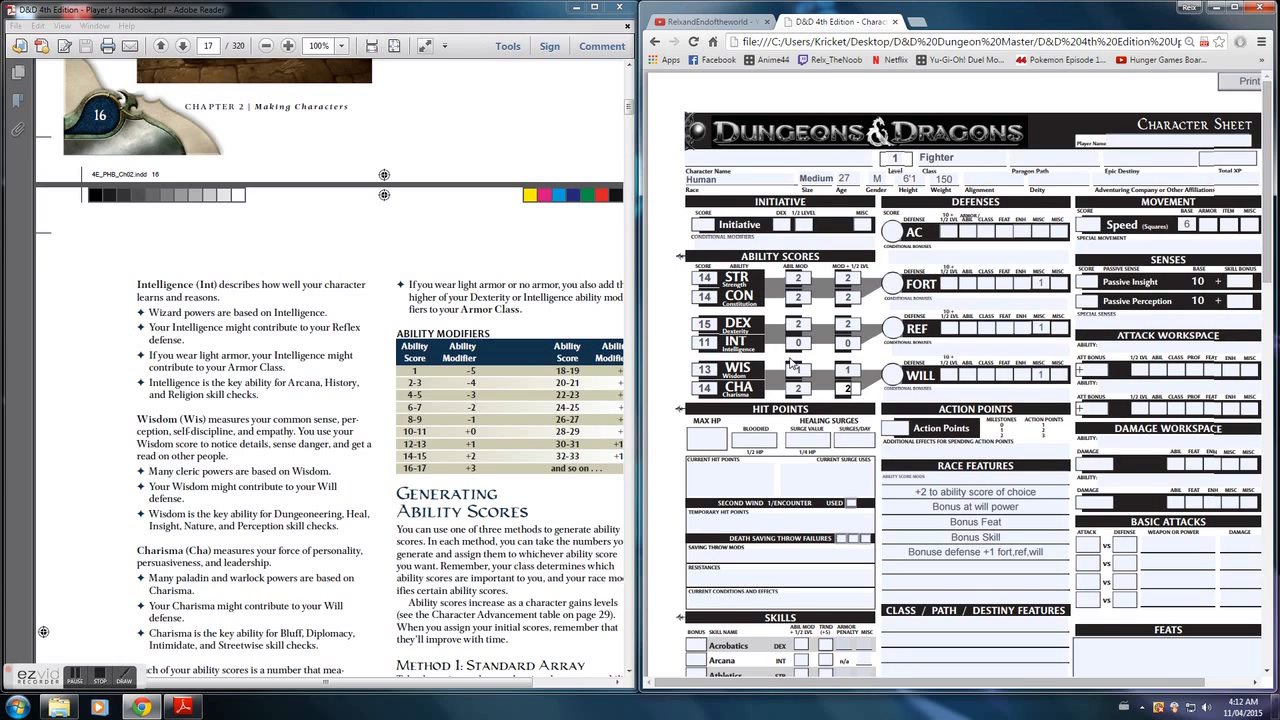
- Enter 10 as the base plus half level value for Fortitude, Reflex and Will
{"action": "left_click", "coordinate": [956, 284]}
{"action": "type", "text": "10"}
{"action": "left_click", "coordinate": [952, 327]}
{"action": "type", "text": "10"}
{"action": "left_click", "coordinate": [953, 375]}
{"action": "type", "text": "10"}
- Enter an ability bonus of 2 for the Fortitude, Reflex and Will defenses
{"action": "left_click", "coordinate": [969, 285]}
{"action": "type", "text": "2"}
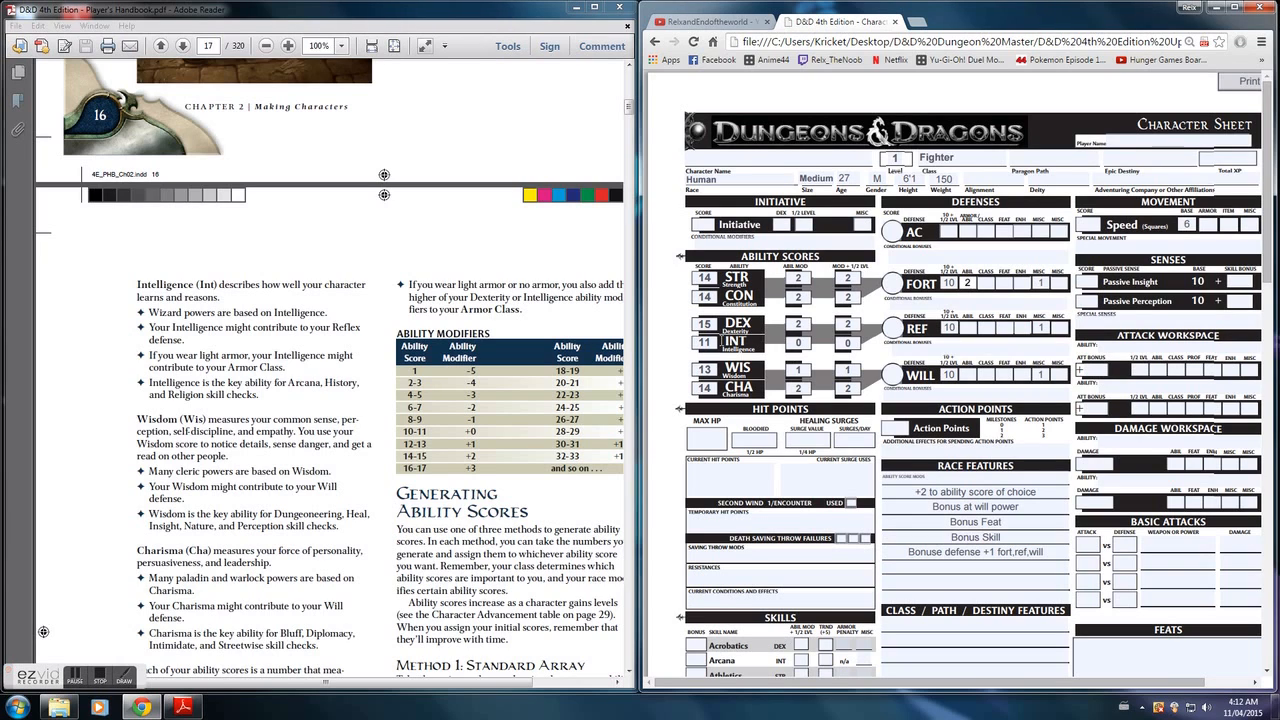
{"action": "left_click", "coordinate": [969, 328]}
{"action": "type", "text": "2"}
{"action": "left_click", "coordinate": [974, 375]}
{"action": "type", "text": "2"}
- Change the Strength score to 16, and its ability modifier and the Fortitude ability bonus to 3
{"action": "left_click", "coordinate": [712, 277]}
{"action": "key", "text": "BackSpace"}
{"action": "key", "text": "BackSpace"}
{"action": "type", "text": "16"}
{"action": "left_click", "coordinate": [806, 278]}
{"action": "type", "text": "3"}
- Fill in the total defense scores: Fortitude 14, Reflex 13 and Will 13
{"action": "left_click", "coordinate": [893, 284]}
{"action": "type", "text": "14"}
{"action": "left_click", "coordinate": [896, 324]}
{"action": "type", "text": "13"}
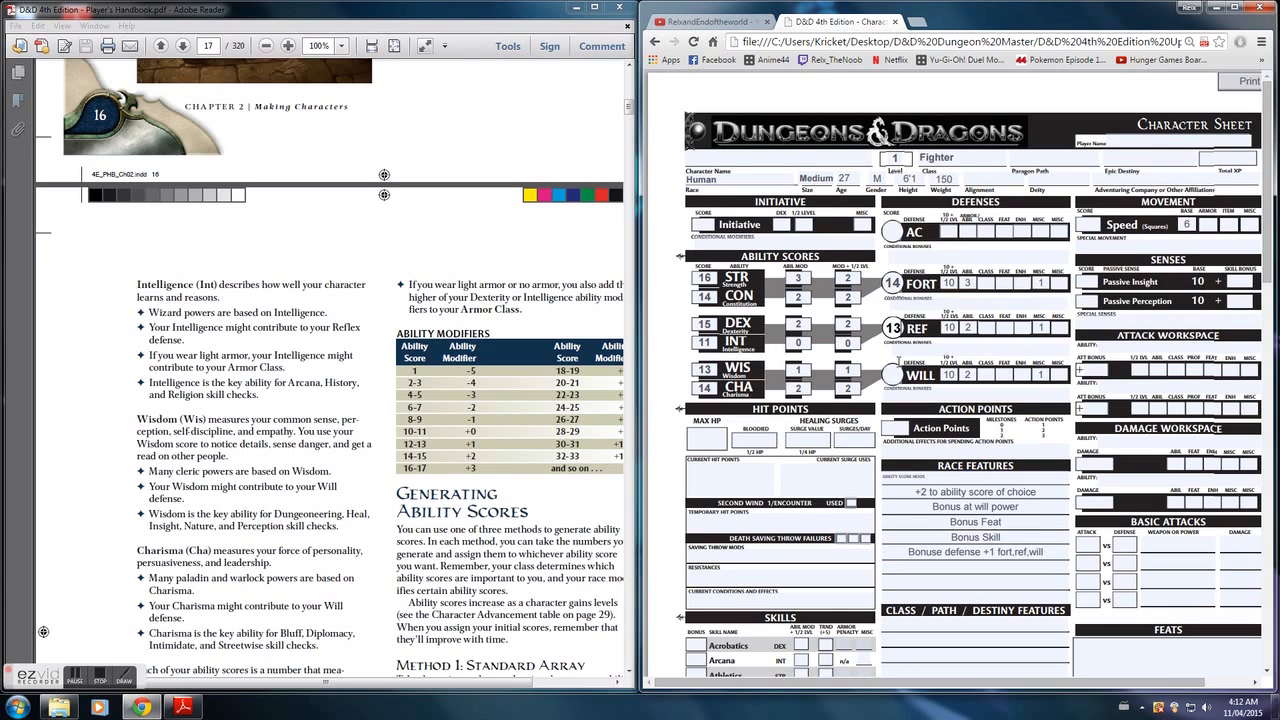
{"action": "left_click", "coordinate": [893, 374]}
{"action": "type", "text": "13"}
{"action": "left_click", "coordinate": [102, 680]}
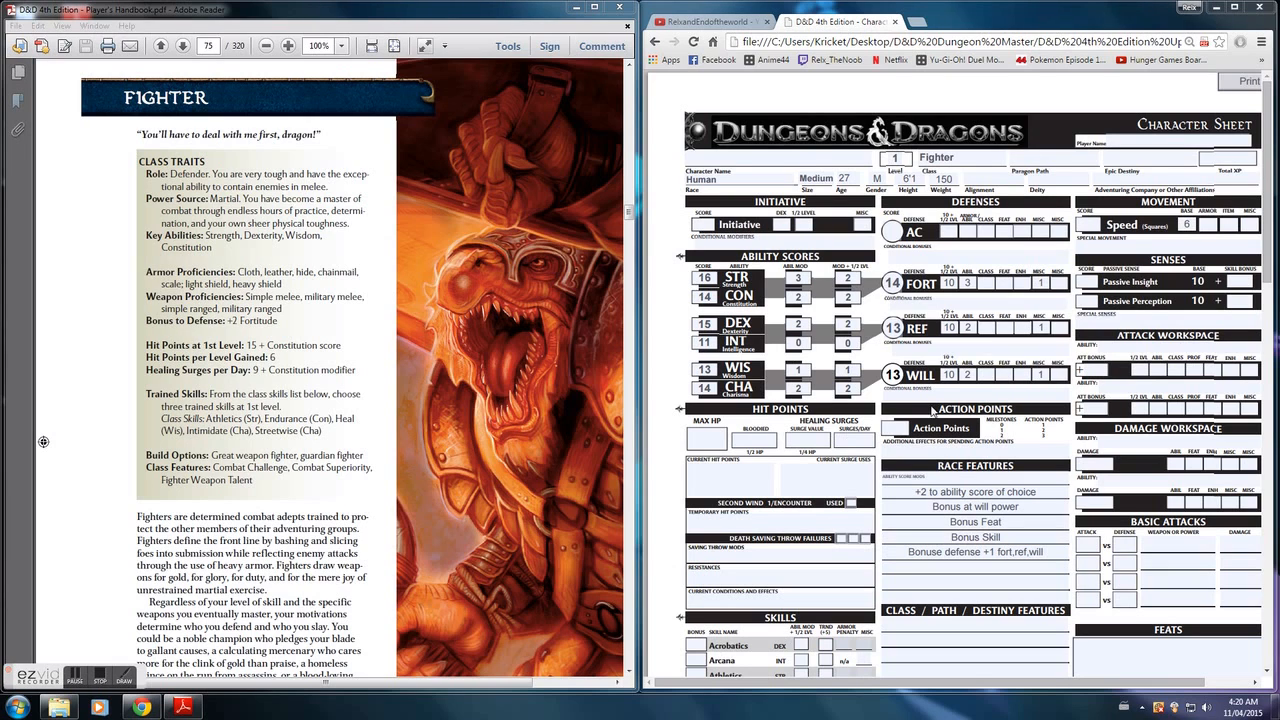
- Enter "HIt point: gain 6 per level" as the first entry in the Feats section
{"action": "left_click_drag", "start_coordinate": [1268, 272], "coordinate": [1278, 351]}
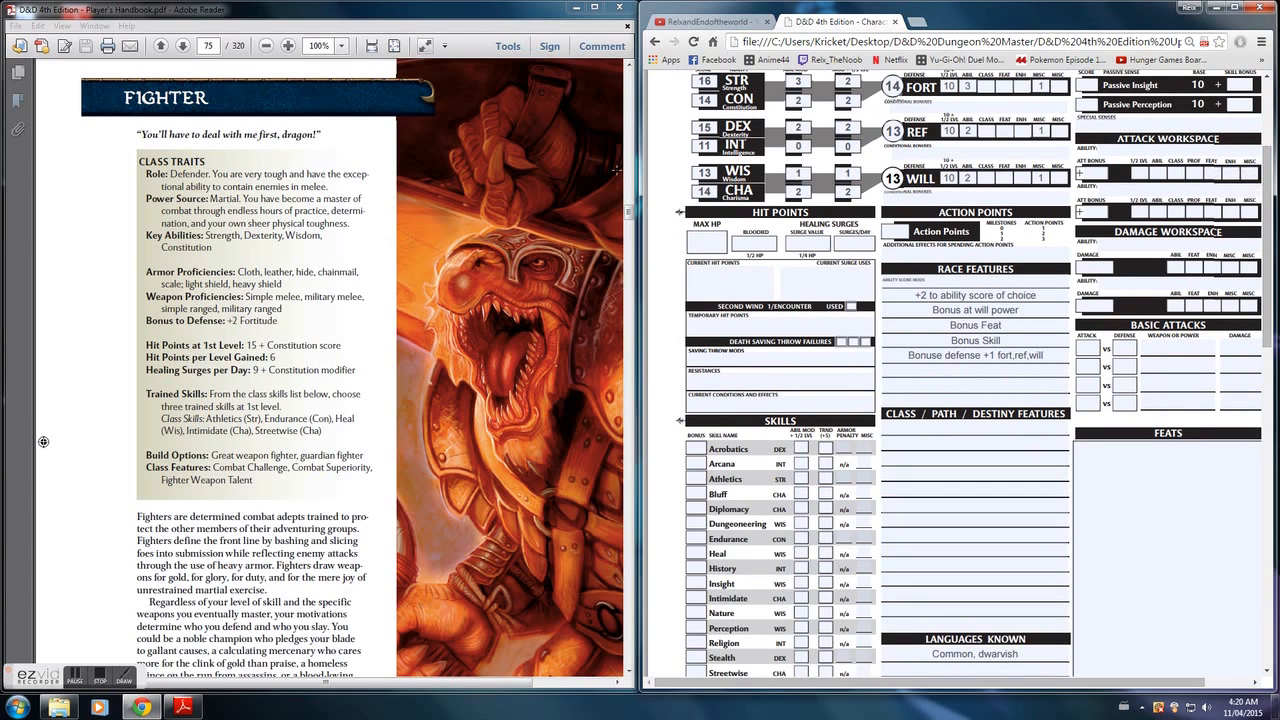
{"action": "left_click", "coordinate": [1211, 478]}
{"action": "key", "text": "Caps_Lock"}
{"action": "type", "text": "HIt point"}
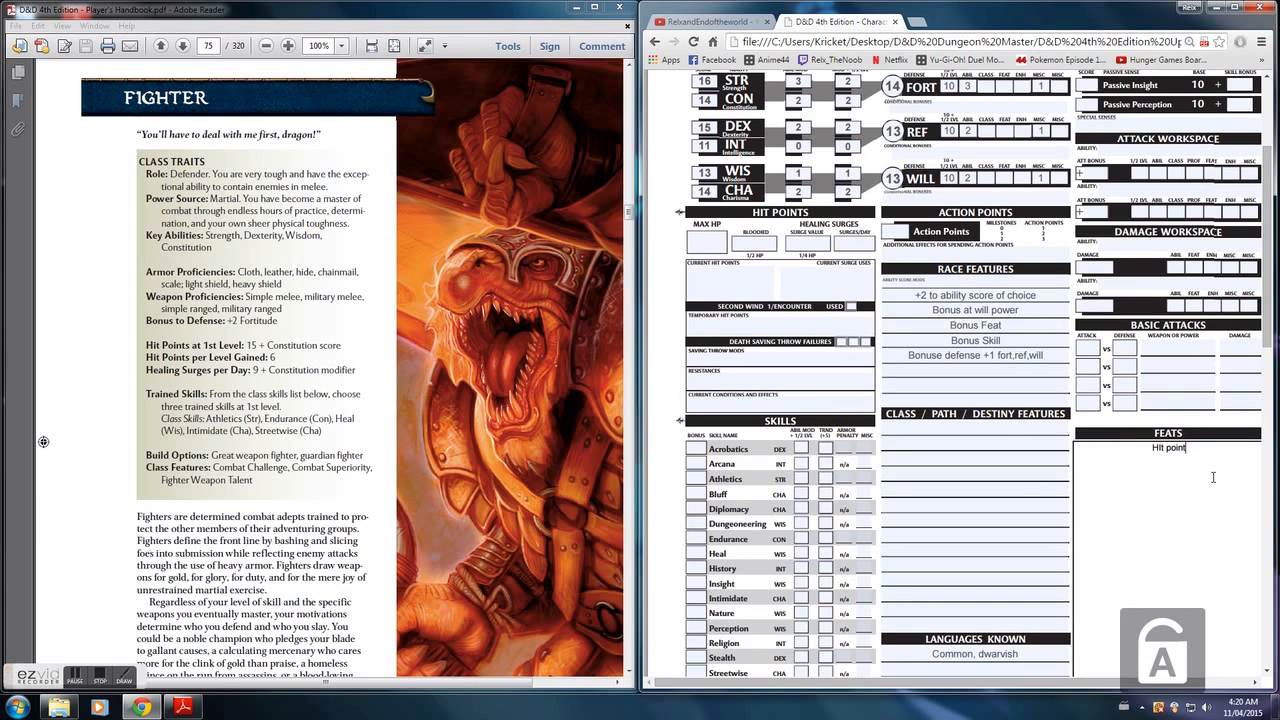
{"action": "type", "text": ":"}
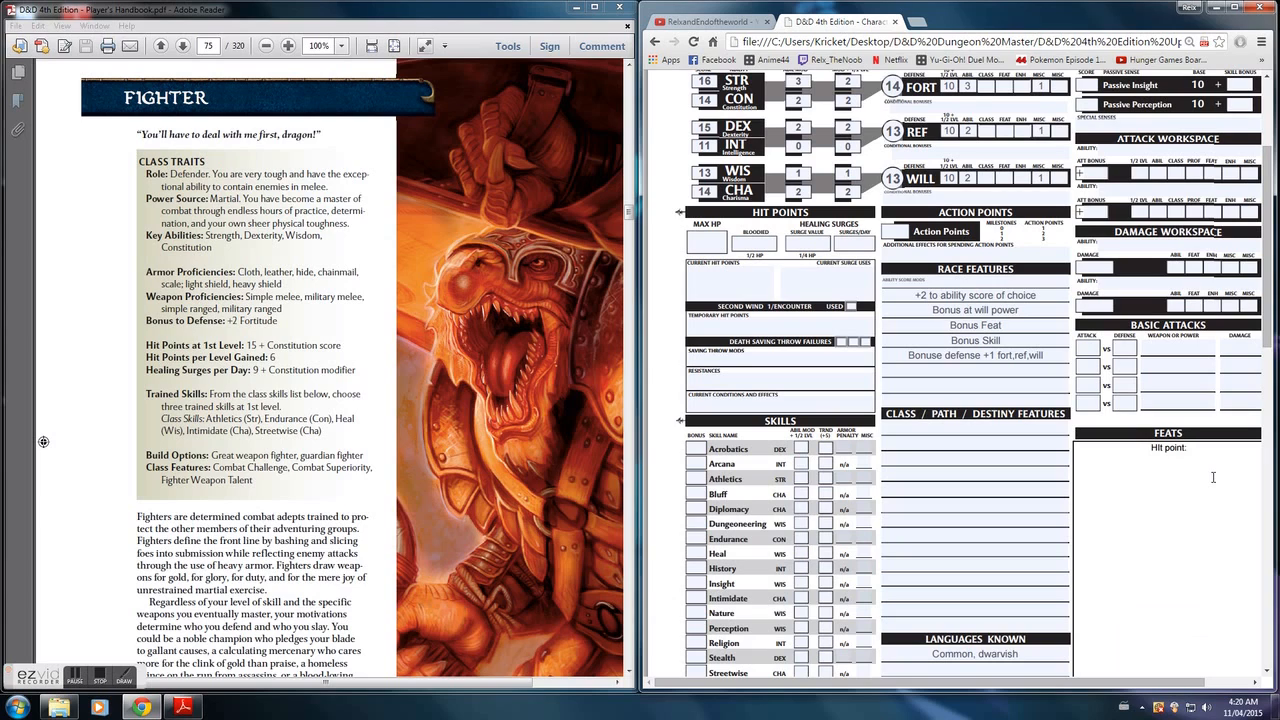
{"action": "type", "text": " gain 6 per level"}
- Set the maximum hit points to 29 and the bloodied value to 14
{"action": "left_click", "coordinate": [717, 238]}
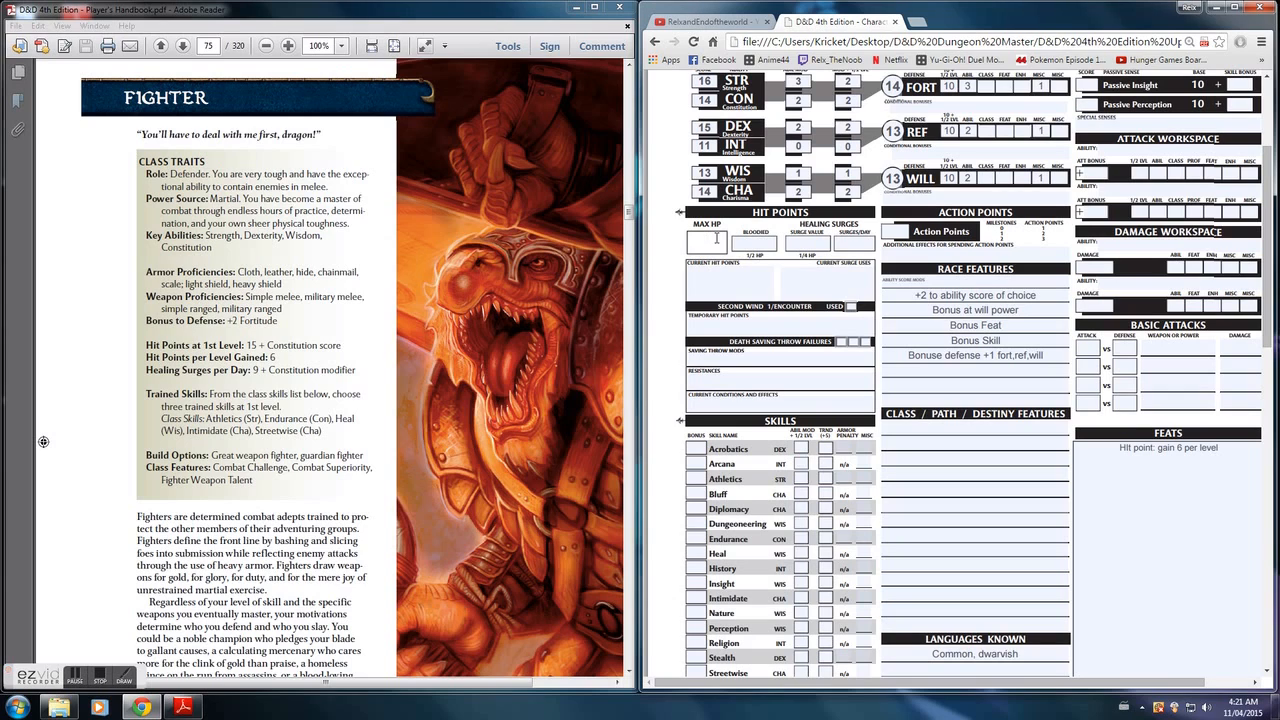
{"action": "type", "text": "29"}
{"action": "left_click", "coordinate": [767, 242]}
{"action": "type", "text": "14"}
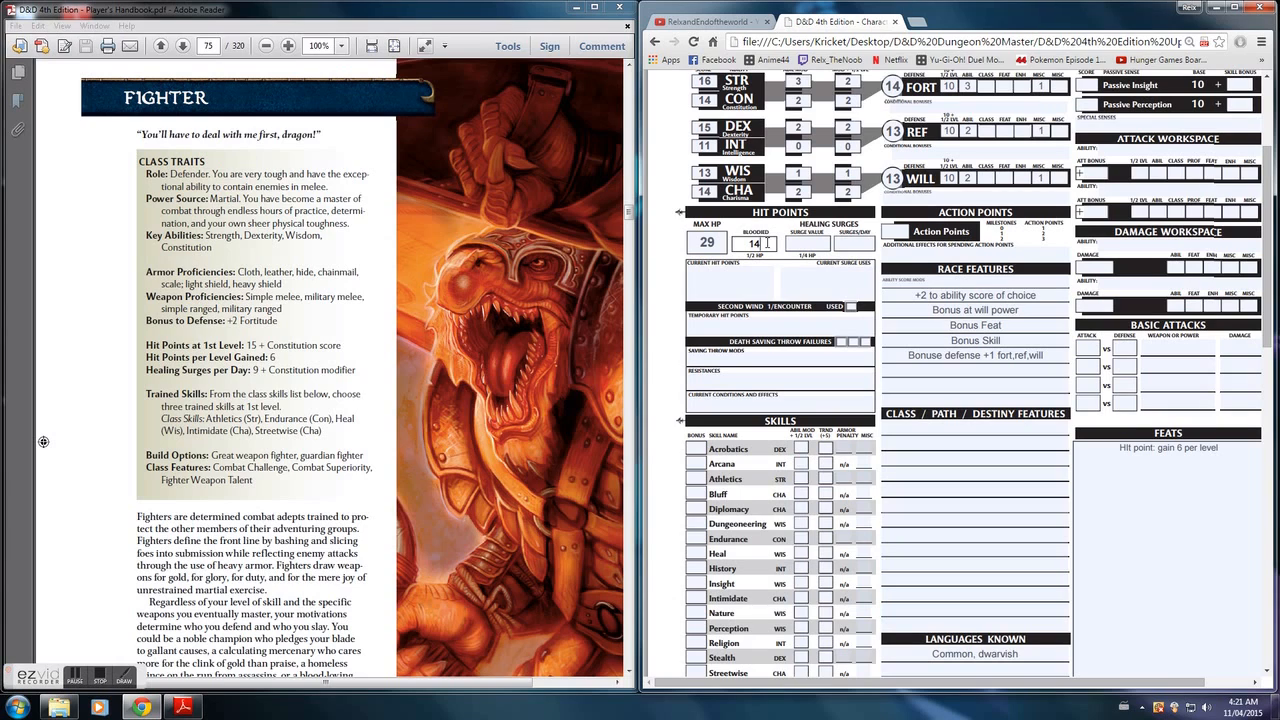
- Set the healing surge value to 7 and the surges per day to 11
{"action": "left_click", "coordinate": [818, 242]}
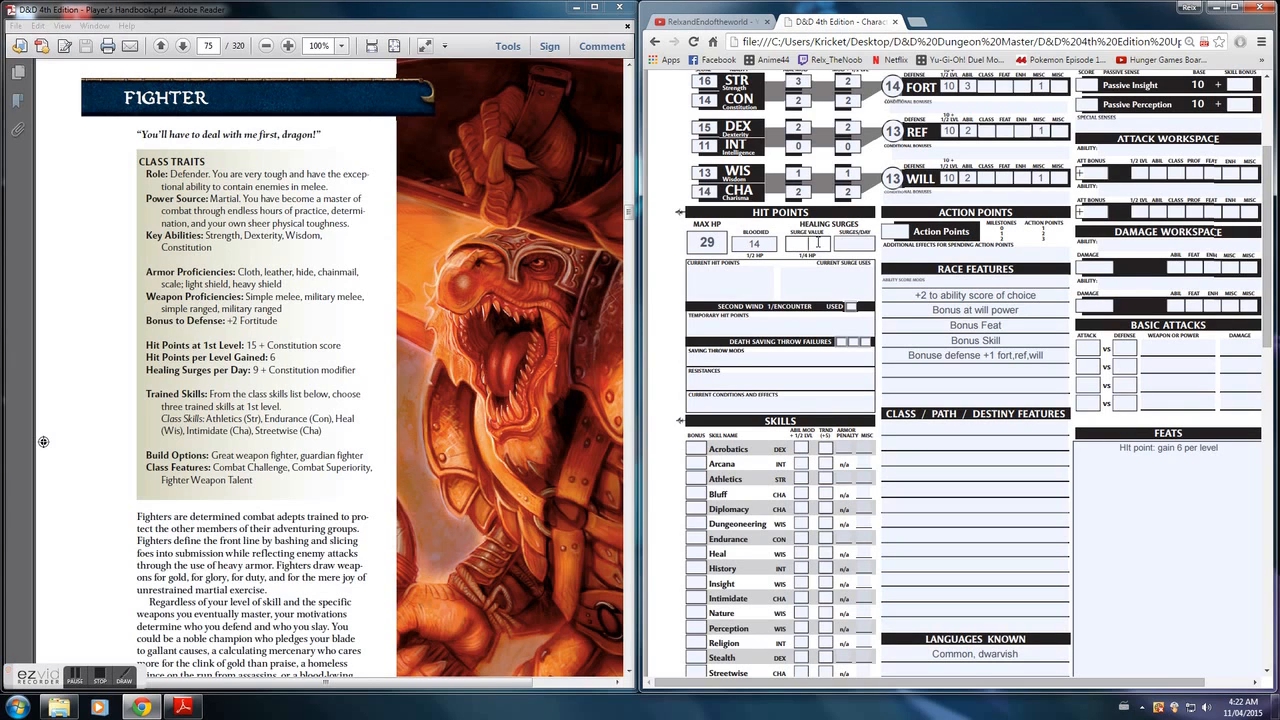
{"action": "type", "text": "7"}
{"action": "left_click", "coordinate": [860, 245]}
{"action": "type", "text": "11"}
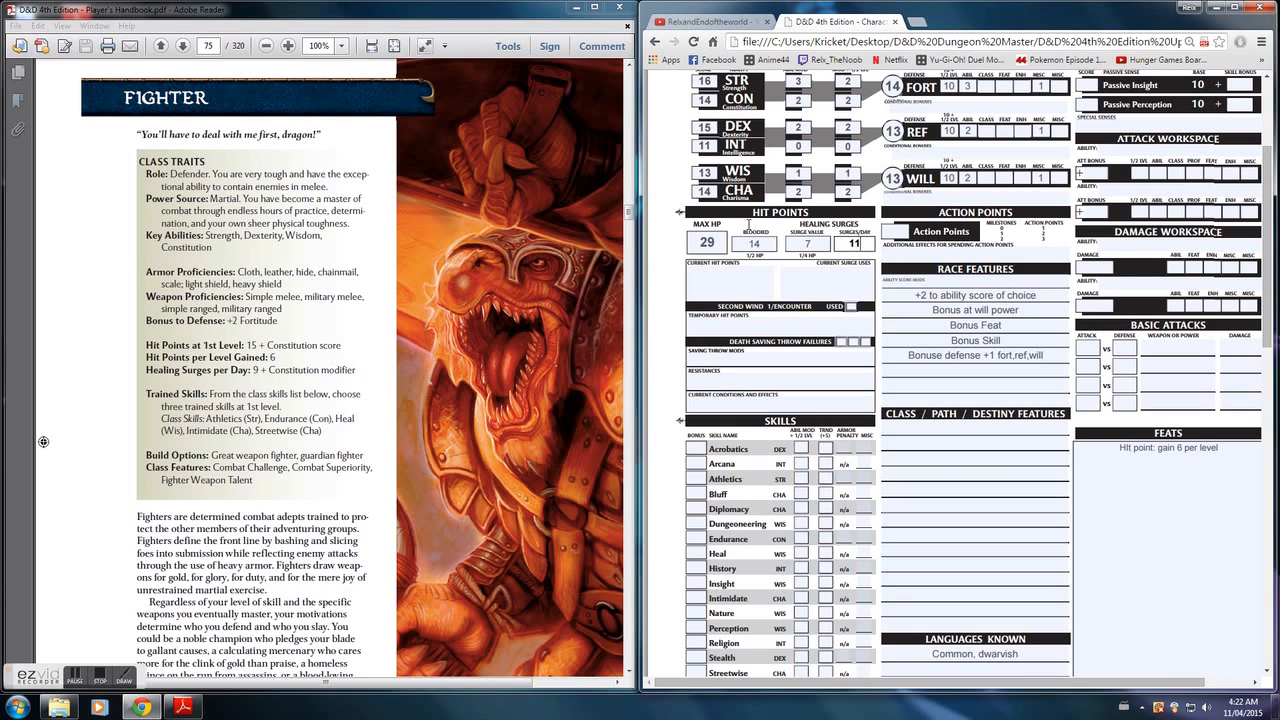
- Enter the trained bonus of 5 for the Athletics, Endurance, Intimidate and Streetwise skills
{"action": "scroll", "coordinate": [977, 469], "scroll_direction": "down", "scroll_amount": 1}
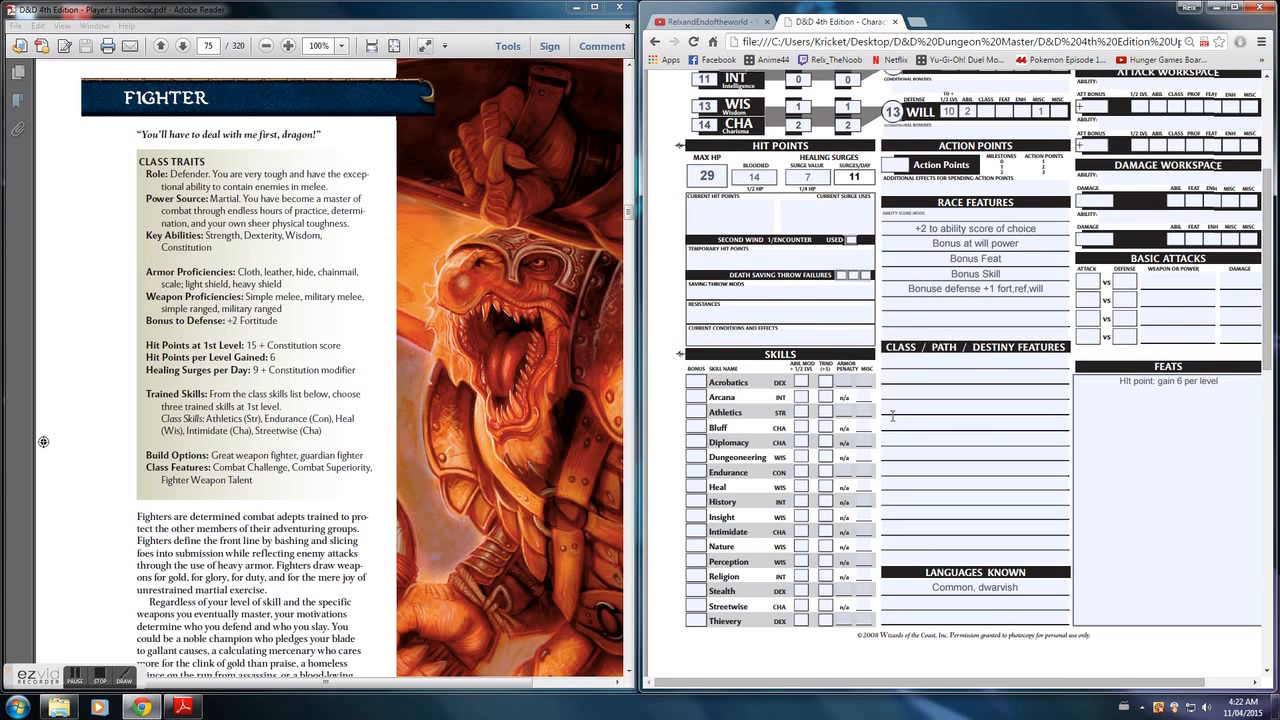
{"action": "scroll", "coordinate": [892, 414], "scroll_direction": "up", "scroll_amount": 3}
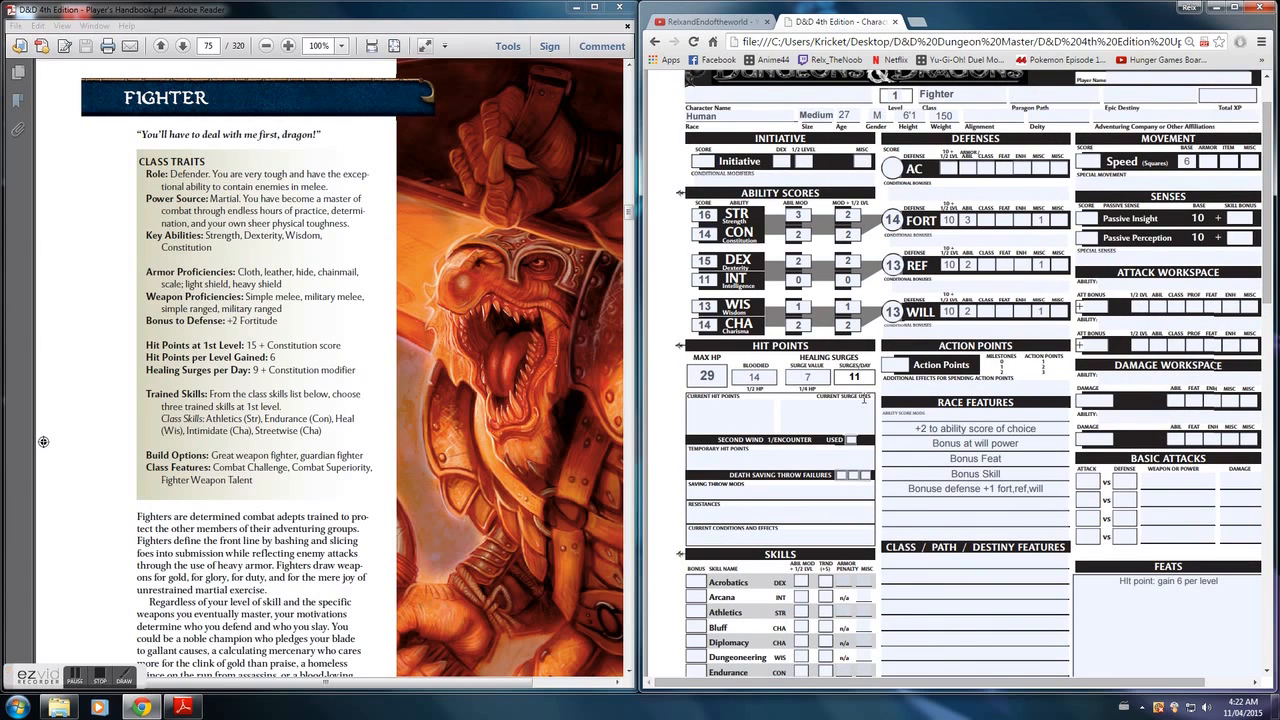
{"action": "scroll", "coordinate": [864, 399], "scroll_direction": "down", "scroll_amount": 3}
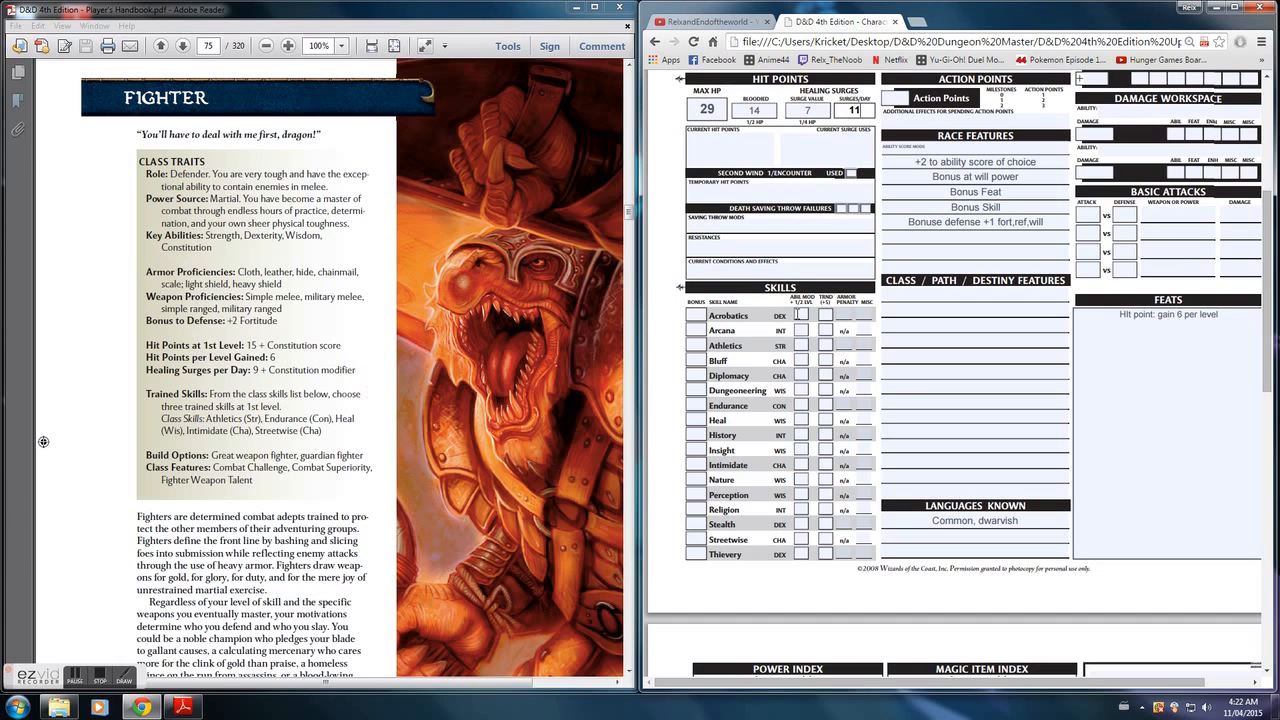
{"action": "left_click", "coordinate": [826, 344]}
{"action": "type", "text": "5"}
{"action": "left_click", "coordinate": [826, 405]}
{"action": "type", "text": "5"}
{"action": "left_click", "coordinate": [824, 465]}
{"action": "type", "text": "5"}
{"action": "left_click", "coordinate": [825, 539]}
{"action": "type", "text": "5"}
- Enter 0 as the trained bonus for every remaining untrained skill, from Thievery up to Acrobatics
{"action": "key", "text": "Tab"}
{"action": "type", "text": "0"}
{"action": "left_click", "coordinate": [825, 524]}
{"action": "type", "text": "0"}
{"action": "left_click", "coordinate": [825, 509]}
{"action": "type", "text": "0"}
{"action": "left_click", "coordinate": [825, 494]}
{"action": "type", "text": "00"}
{"action": "left_click", "coordinate": [826, 450]}
{"action": "type", "text": "0"}
{"action": "left_click", "coordinate": [826, 435]}
{"action": "type", "text": "0"}
{"action": "left_click", "coordinate": [826, 420]}
{"action": "type", "text": "0"}
{"action": "left_click", "coordinate": [826, 390]}
{"action": "type", "text": "0"}
{"action": "left_click", "coordinate": [826, 375]}
{"action": "type", "text": "0"}
{"action": "left_click", "coordinate": [826, 360]}
{"action": "type", "text": "0"}
{"action": "left_click", "coordinate": [826, 330]}
{"action": "type", "text": "0"}
{"action": "left_click", "coordinate": [826, 315]}
{"action": "type", "text": "0"}
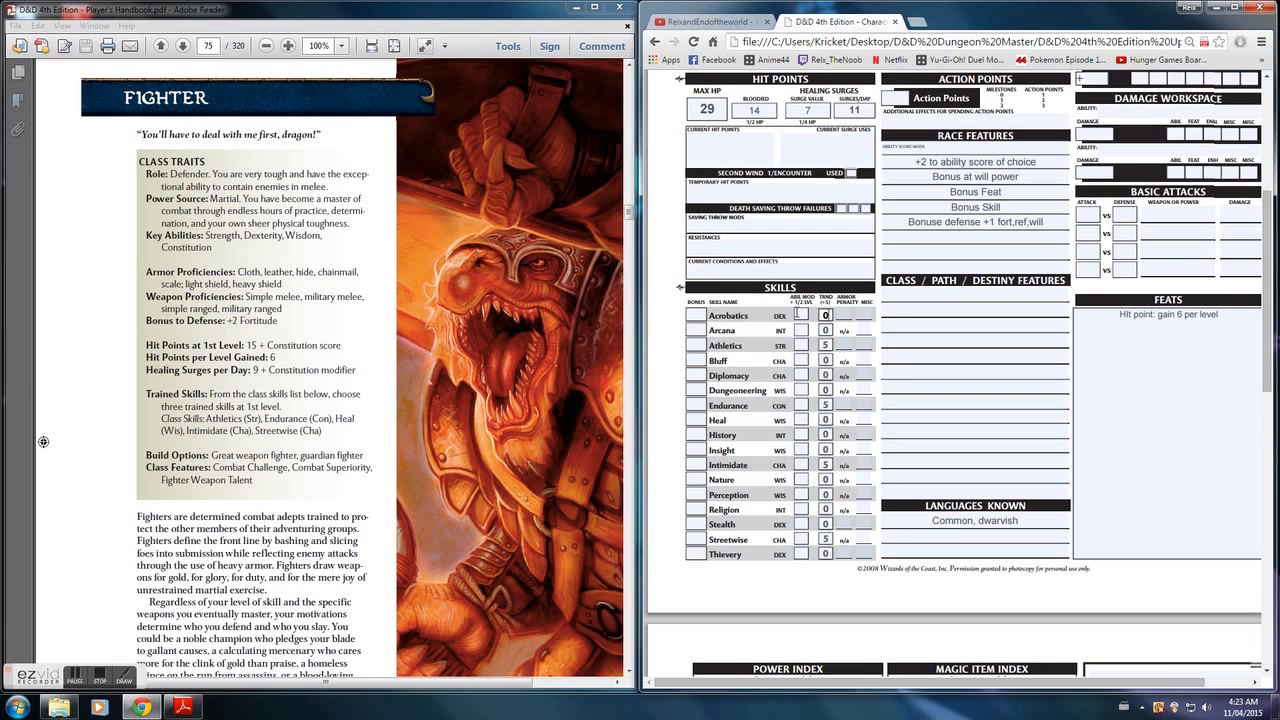
- Enter the skill ability modifiers: Acrobatics 2, Arcana 0, Athletics 3, Bluff 2, Diplomacy 2 and Dungeoneering 1
{"action": "left_click_drag", "start_coordinate": [1269, 324], "coordinate": [1268, 293]}
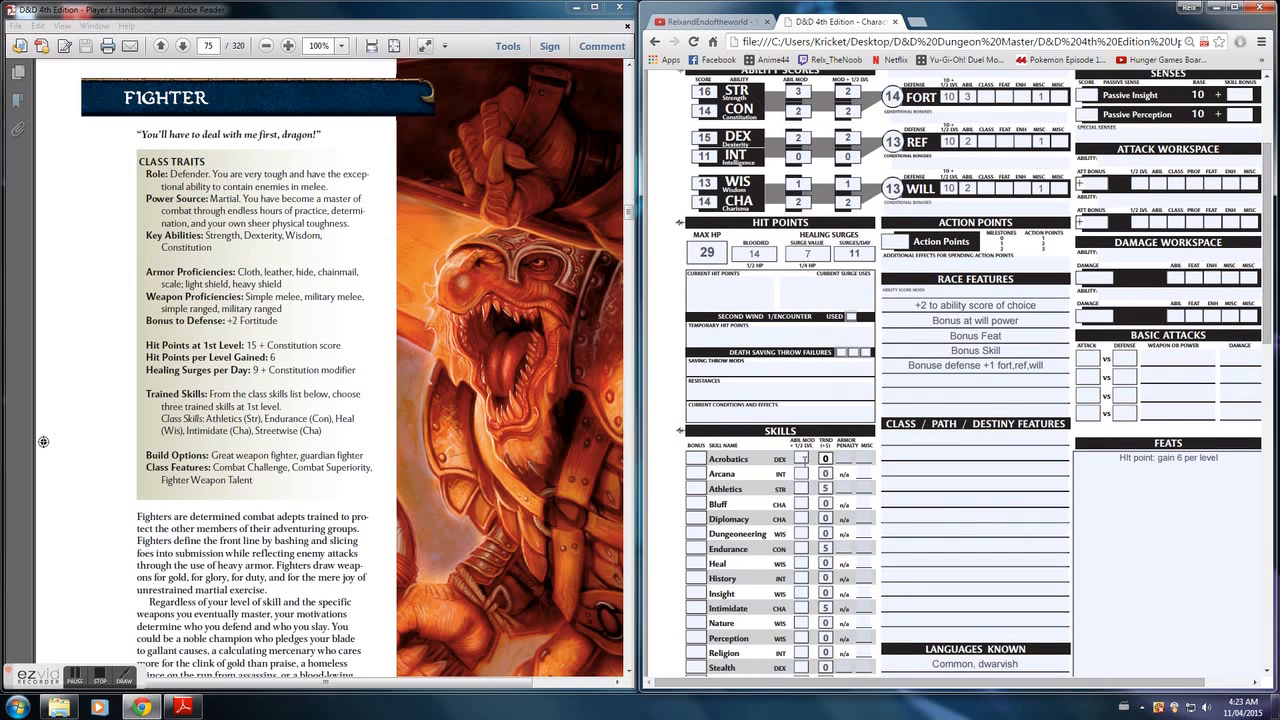
{"action": "left_click", "coordinate": [805, 457]}
{"action": "type", "text": "2"}
{"action": "left_click", "coordinate": [802, 472]}
{"action": "type", "text": "0"}
{"action": "left_click", "coordinate": [802, 488]}
{"action": "type", "text": "3"}
{"action": "left_click", "coordinate": [802, 503]}
{"action": "type", "text": "2"}
{"action": "left_click", "coordinate": [802, 518]}
{"action": "type", "text": "2"}
{"action": "left_click", "coordinate": [802, 533]}
{"action": "type", "text": "1"}
- Enter the skill ability modifiers: Endurance 2, Heal 1, History 0, Insight 1, Intimidate 2 and Nature 1
{"action": "left_click", "coordinate": [802, 548]}
{"action": "type", "text": "2"}
{"action": "left_click", "coordinate": [802, 563]}
{"action": "type", "text": "1"}
{"action": "left_click", "coordinate": [802, 578]}
{"action": "type", "text": "0"}
{"action": "left_click", "coordinate": [802, 593]}
{"action": "type", "text": "1"}
{"action": "left_click", "coordinate": [802, 608]}
{"action": "type", "text": "2"}
{"action": "left_click", "coordinate": [802, 622]}
{"action": "type", "text": "1"}
- Enter the skill ability modifiers: Perception 1, Religion 0, Stealth 2, Streetwise 2 and Thievery 2
{"action": "left_click", "coordinate": [802, 637]}
{"action": "type", "text": "1"}
{"action": "left_click", "coordinate": [802, 652]}
{"action": "type", "text": "0"}
{"action": "left_click", "coordinate": [802, 667]}
{"action": "type", "text": "2"}
{"action": "scroll", "coordinate": [801, 651], "scroll_direction": "down", "scroll_amount": 1}
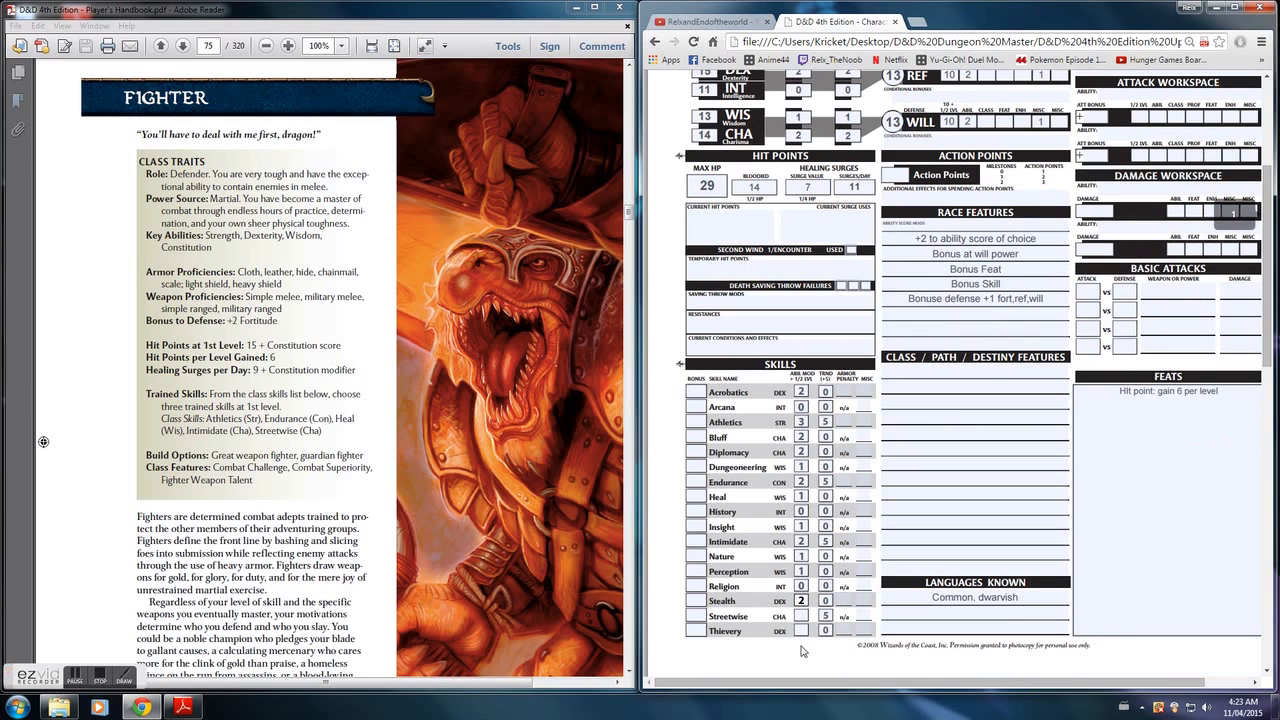
{"action": "left_click", "coordinate": [801, 615]}
{"action": "type", "text": "2"}
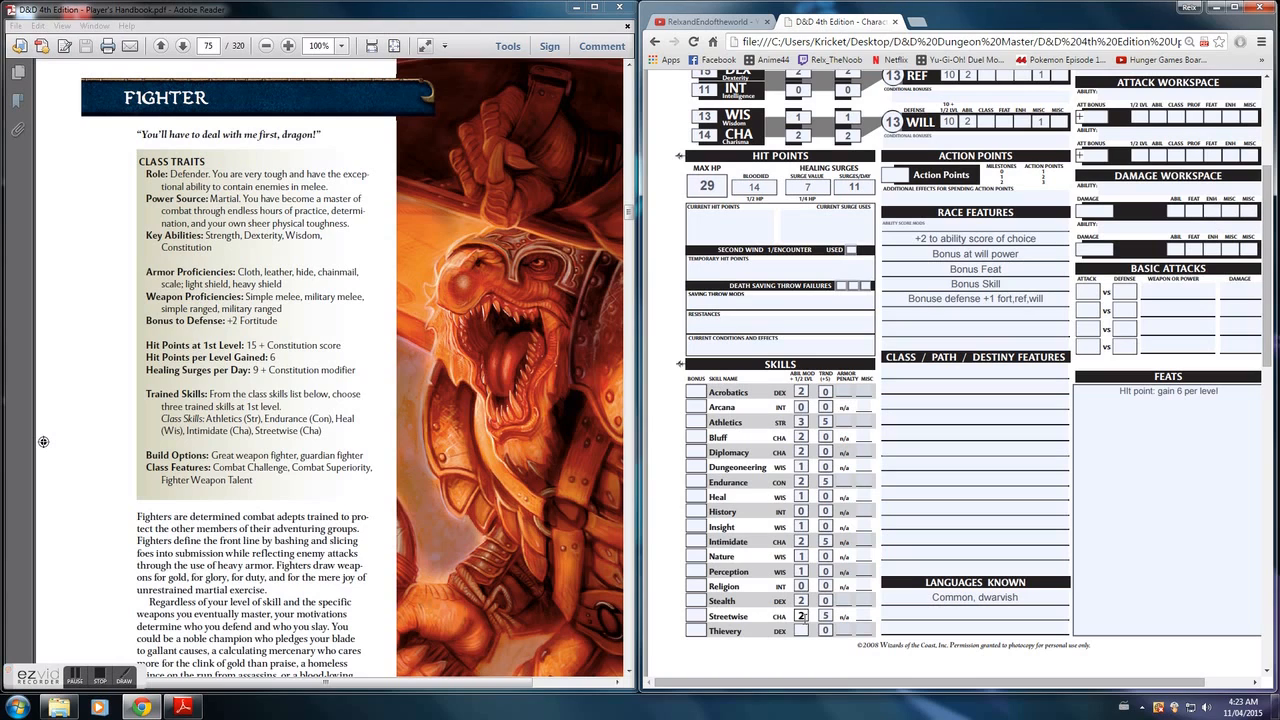
{"action": "left_click", "coordinate": [804, 628]}
{"action": "type", "text": "2"}
- Fill in the total skill bonuses: Acrobatics 2, Arcana 0, Athletics 8, Bluff 2, Diplomacy 2 and Dungeoneering 1
{"action": "left_click", "coordinate": [696, 391]}
{"action": "type", "text": "2"}
{"action": "left_click", "coordinate": [700, 406]}
{"action": "type", "text": "0"}
{"action": "left_click", "coordinate": [700, 421]}
{"action": "type", "text": "8"}
{"action": "left_click", "coordinate": [700, 437]}
{"action": "type", "text": "2"}
{"action": "left_click", "coordinate": [699, 452]}
{"action": "type", "text": "2"}
{"action": "left_click", "coordinate": [696, 466]}
{"action": "type", "text": "1"}
- Fill in the total skill bonuses: Endurance 7, Heal 1, History 0, Insight 1, Intimidate 7 and Nature 1
{"action": "left_click", "coordinate": [698, 481]}
{"action": "type", "text": "7"}
{"action": "left_click", "coordinate": [698, 496]}
{"action": "type", "text": "1"}
{"action": "left_click", "coordinate": [698, 511]}
{"action": "type", "text": "0"}
{"action": "left_click", "coordinate": [699, 526]}
{"action": "type", "text": "17"}
{"action": "left_click", "coordinate": [700, 556]}
{"action": "type", "text": "1"}
- Fill in the total skill bonuses: Perception 1, Religion 0, Stealth 2, Streetwise 7 and Thievery 2
{"action": "left_click", "coordinate": [700, 571]}
{"action": "type", "text": "1"}
{"action": "left_click", "coordinate": [697, 585]}
{"action": "type", "text": "0"}
{"action": "left_click", "coordinate": [697, 600]}
{"action": "type", "text": "2"}
{"action": "left_click", "coordinate": [699, 614]}
{"action": "type", "text": "7"}
{"action": "left_click", "coordinate": [699, 630]}
{"action": "type", "text": "2"}
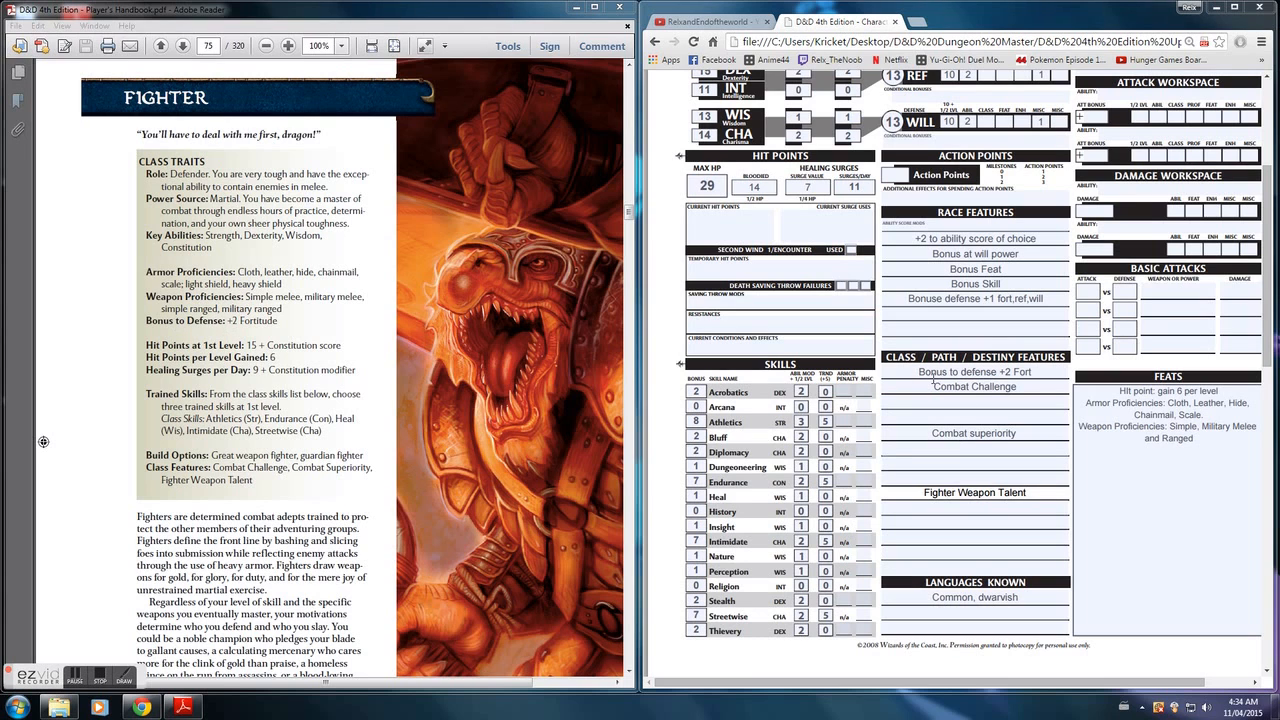
- Enter a class bonus of 2 for the Fortitude defense
{"action": "left_click", "coordinate": [982, 313]}
{"action": "scroll", "coordinate": [990, 310], "scroll_direction": "up", "scroll_amount": 2}
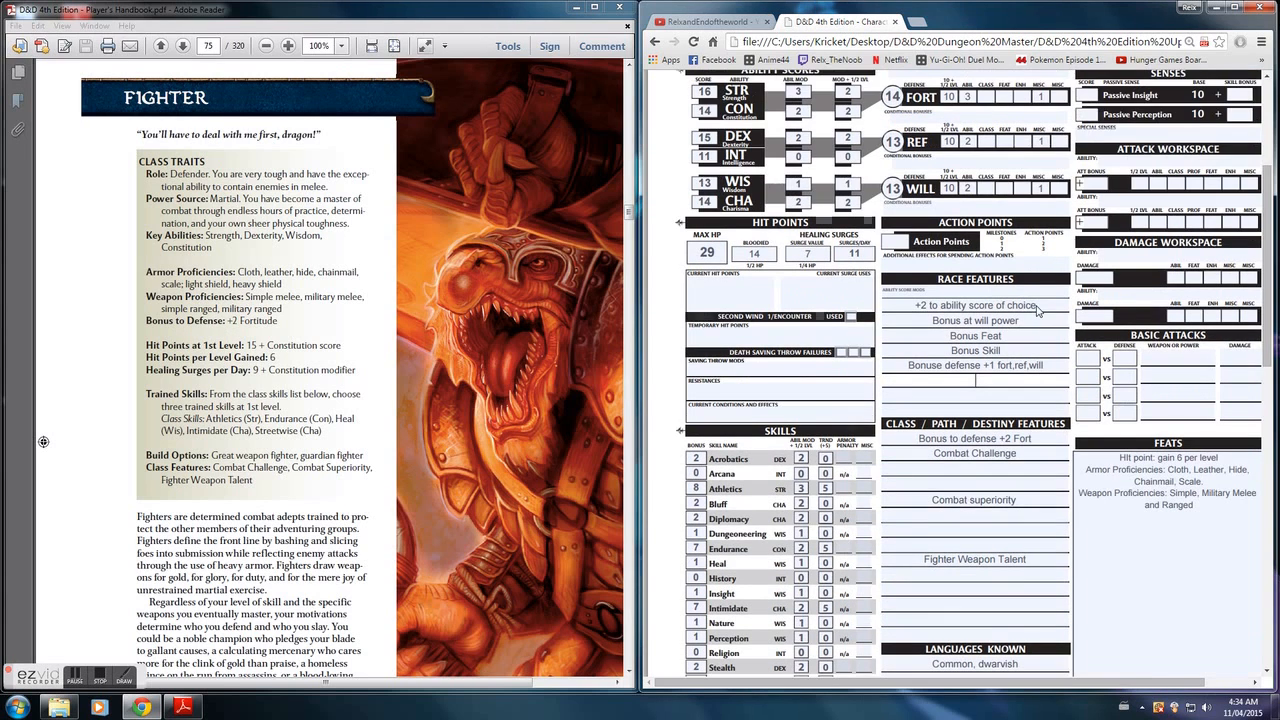
{"action": "left_click", "coordinate": [985, 229]}
{"action": "type", "text": "2"}
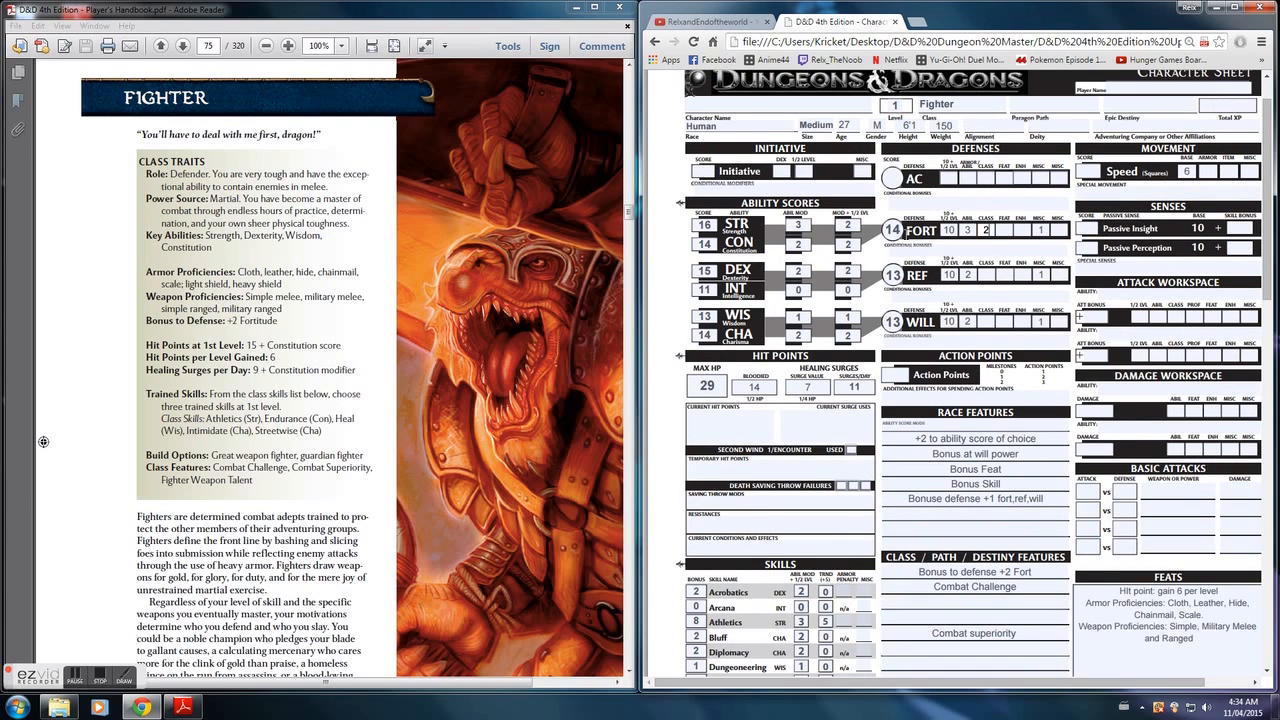
{"action": "key", "text": "BackSpace"}
{"action": "scroll", "coordinate": [983, 346], "scroll_direction": "down", "scroll_amount": 2}
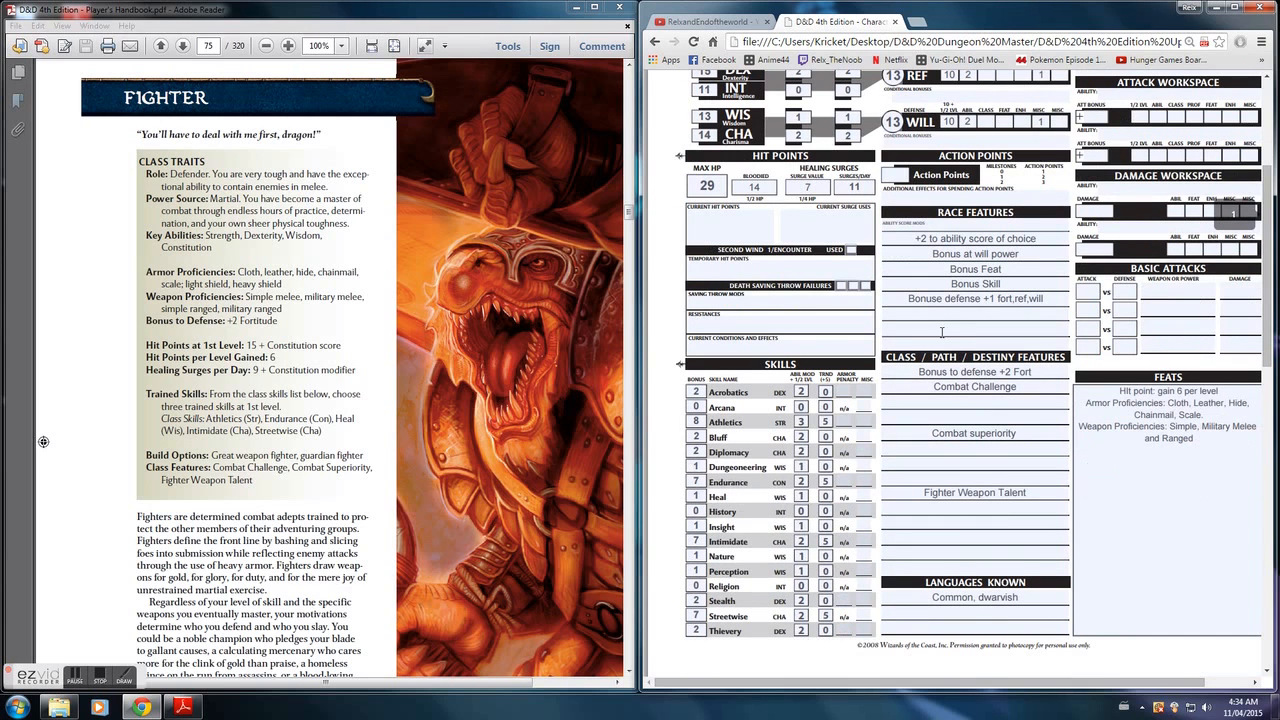
- Switch to the Player's Handbook PDF and review the fighter build options and class feature descriptions on page 76
{"action": "left_click", "coordinate": [391, 407]}
{"action": "scroll", "coordinate": [367, 376], "scroll_direction": "down", "scroll_amount": 5}
{"action": "scroll", "coordinate": [367, 376], "scroll_direction": "down", "scroll_amount": 10}
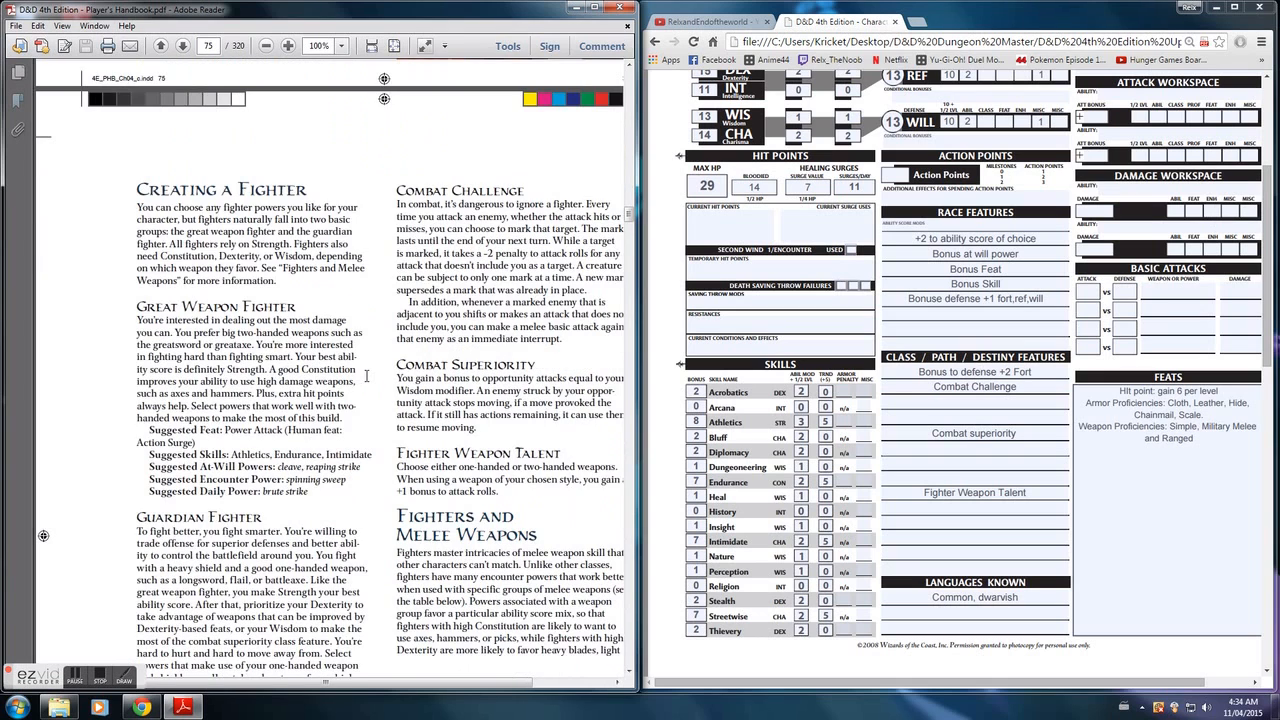
{"action": "scroll", "coordinate": [367, 376], "scroll_direction": "down", "scroll_amount": 1}
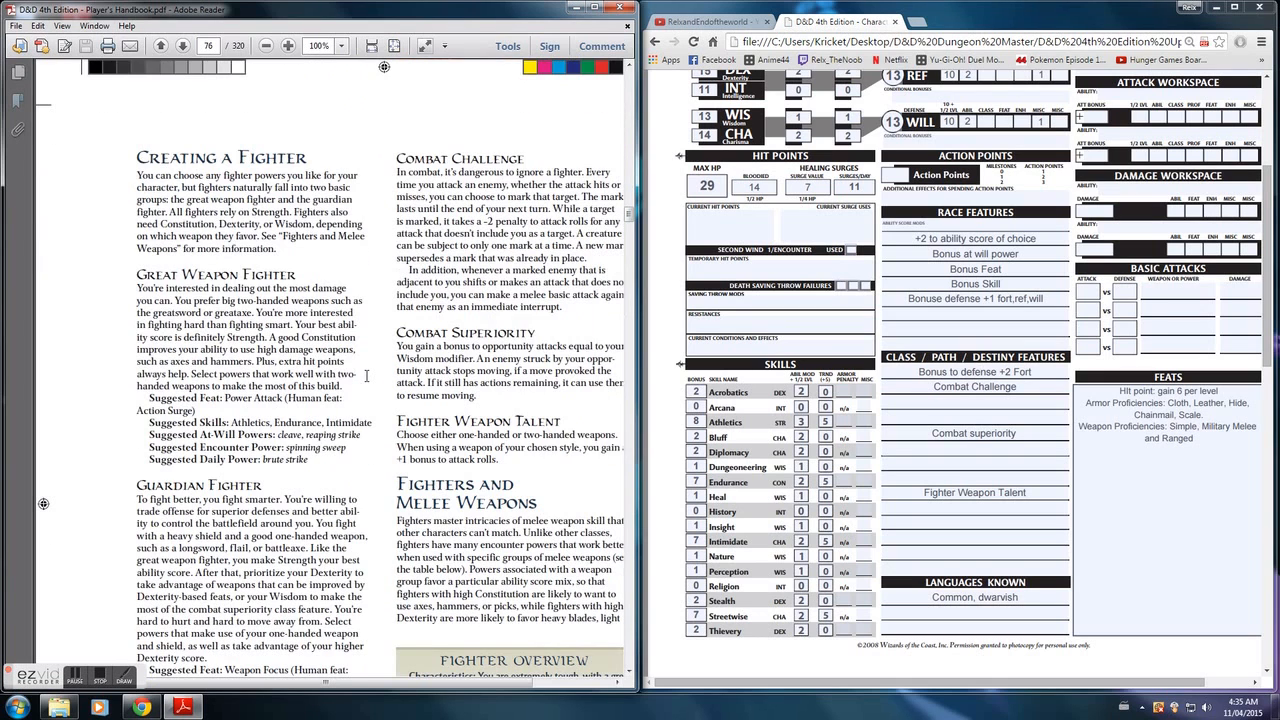
{"action": "scroll", "coordinate": [367, 376], "scroll_direction": "down", "scroll_amount": 8}
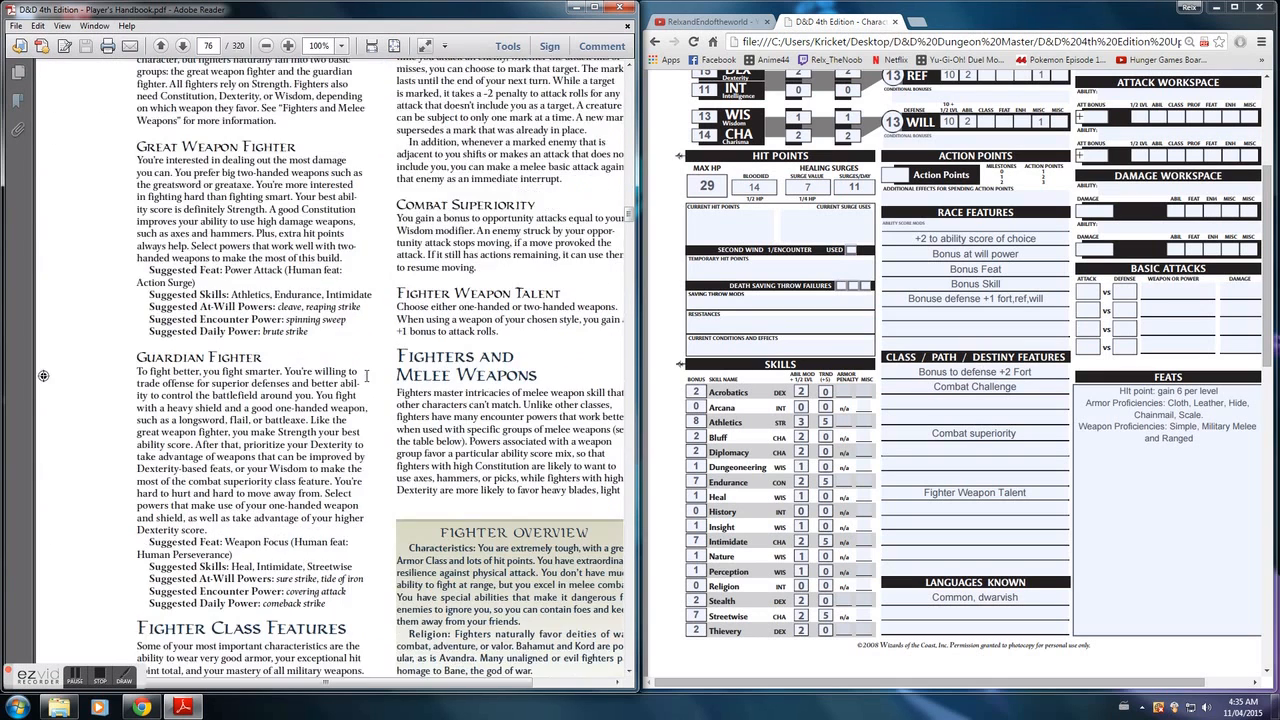
{"action": "scroll", "coordinate": [367, 376], "scroll_direction": "down", "scroll_amount": 6}
{"action": "scroll", "coordinate": [367, 376], "scroll_direction": "up", "scroll_amount": 12}
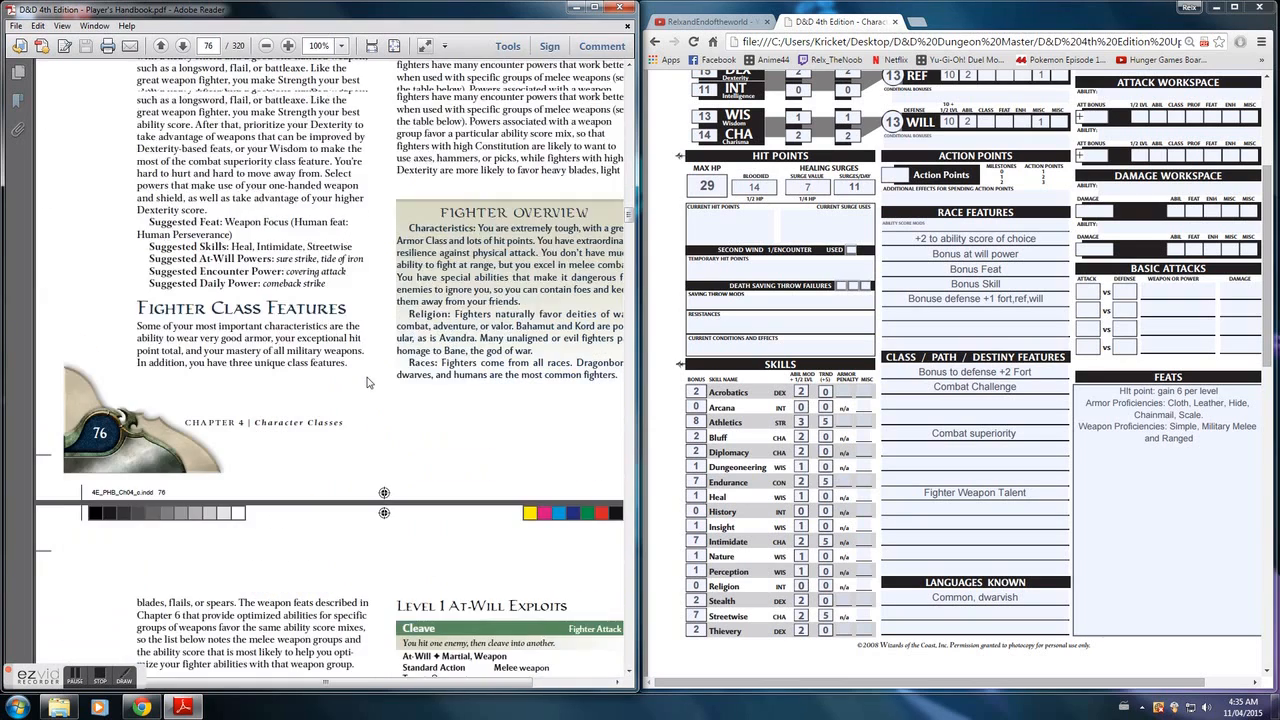
{"action": "scroll", "coordinate": [366, 376], "scroll_direction": "up", "scroll_amount": 1}
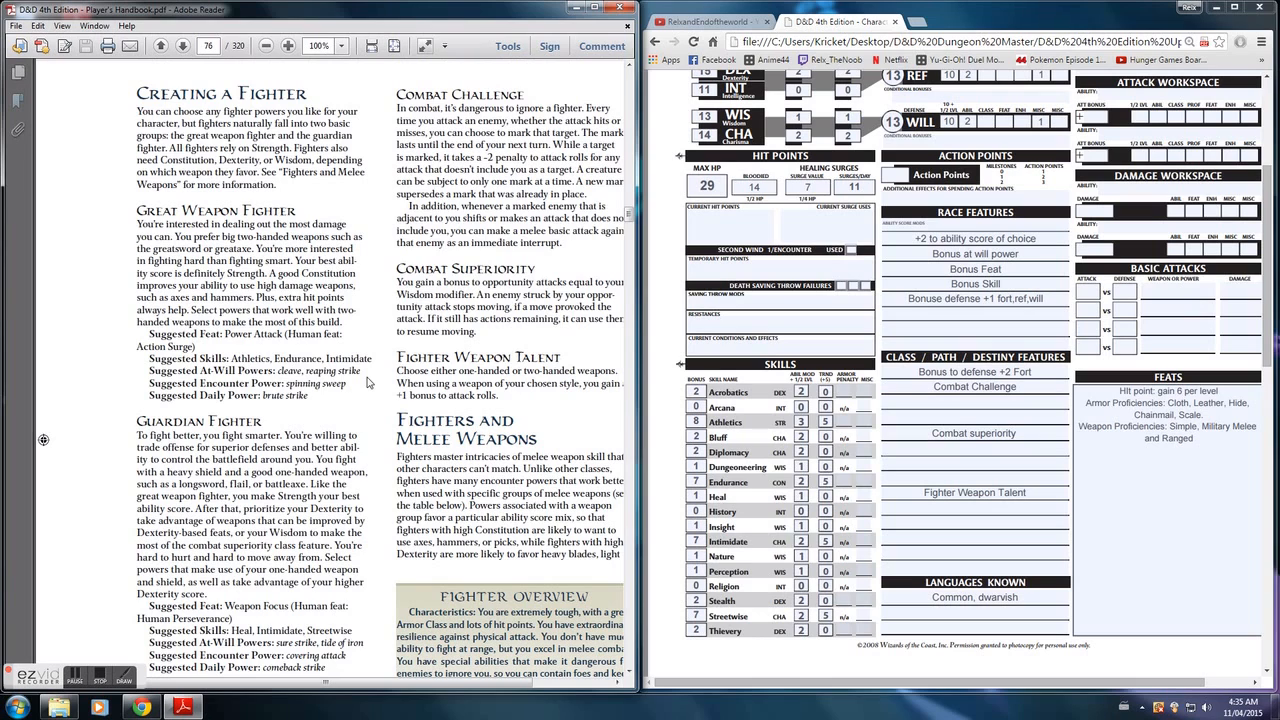
{"action": "scroll", "coordinate": [367, 377], "scroll_direction": "up", "scroll_amount": 1}
{"action": "left_click_drag", "start_coordinate": [407, 682], "coordinate": [440, 686]}
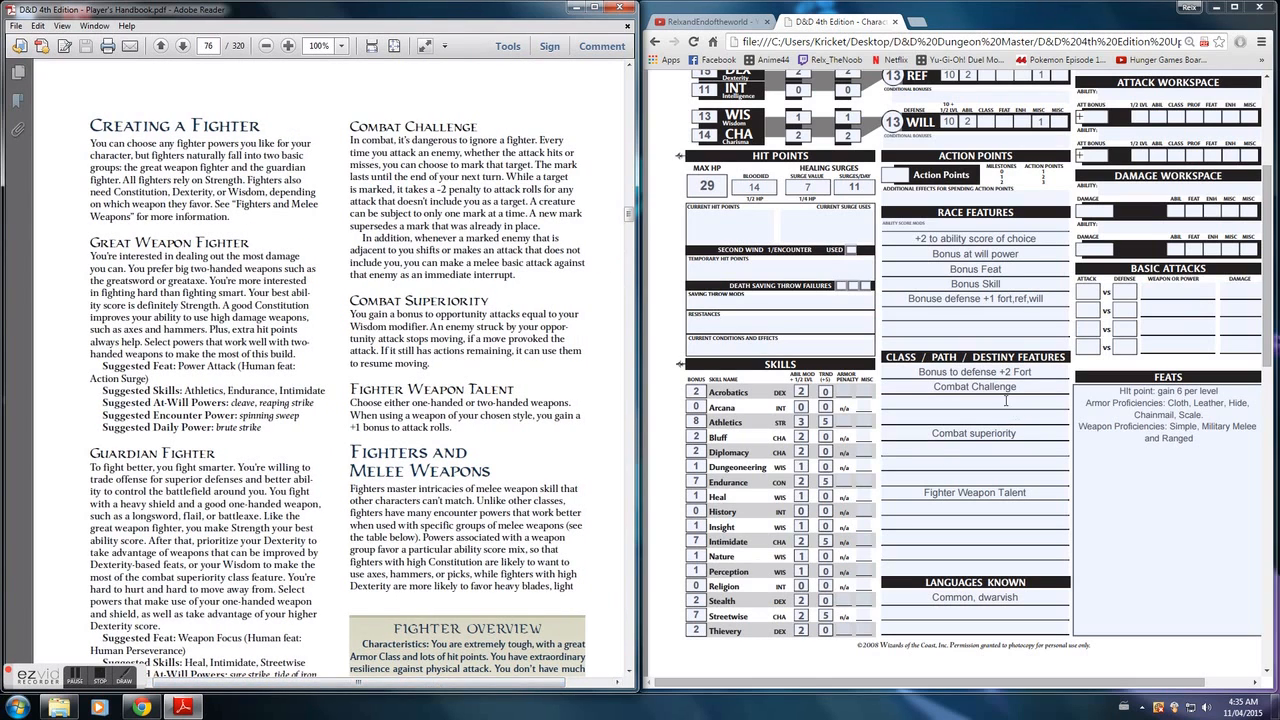
- Append "Mark target" to the Combat Challenge entry in the class features of the character sheet
{"action": "left_click", "coordinate": [1042, 386]}
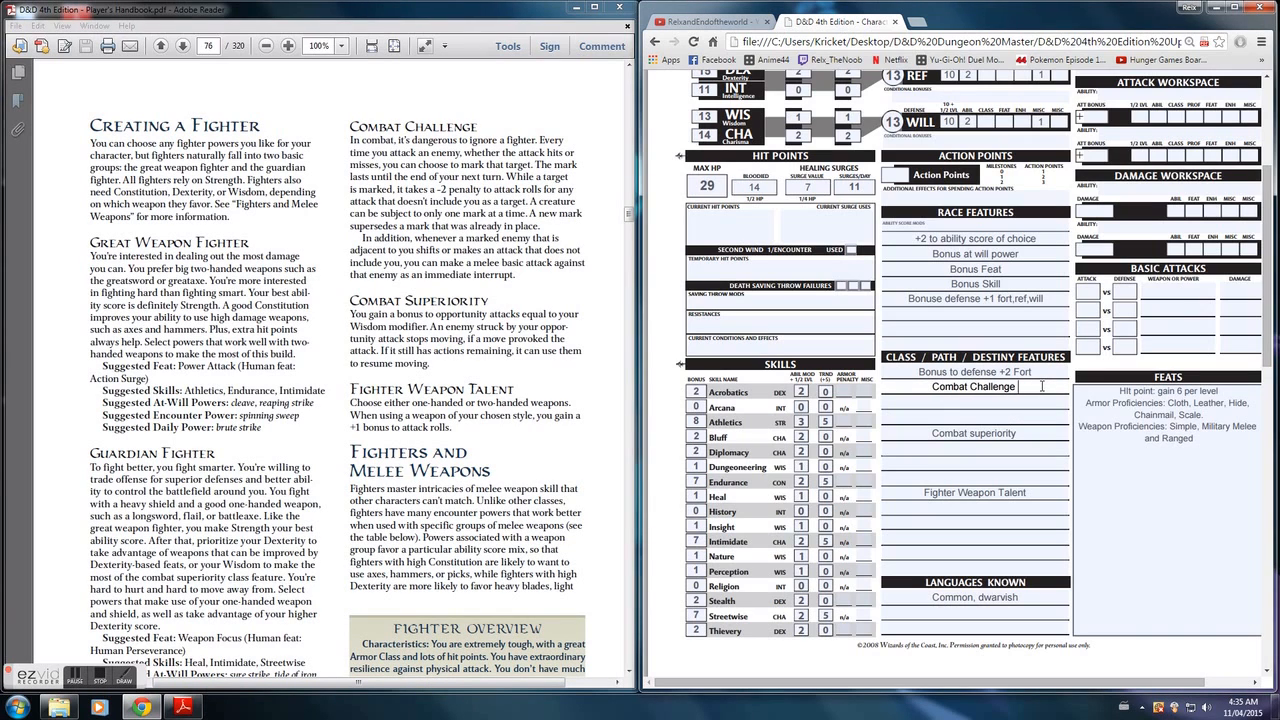
{"action": "key", "text": "Caps_Lock"}
{"action": "type", "text": "Mark tar"}
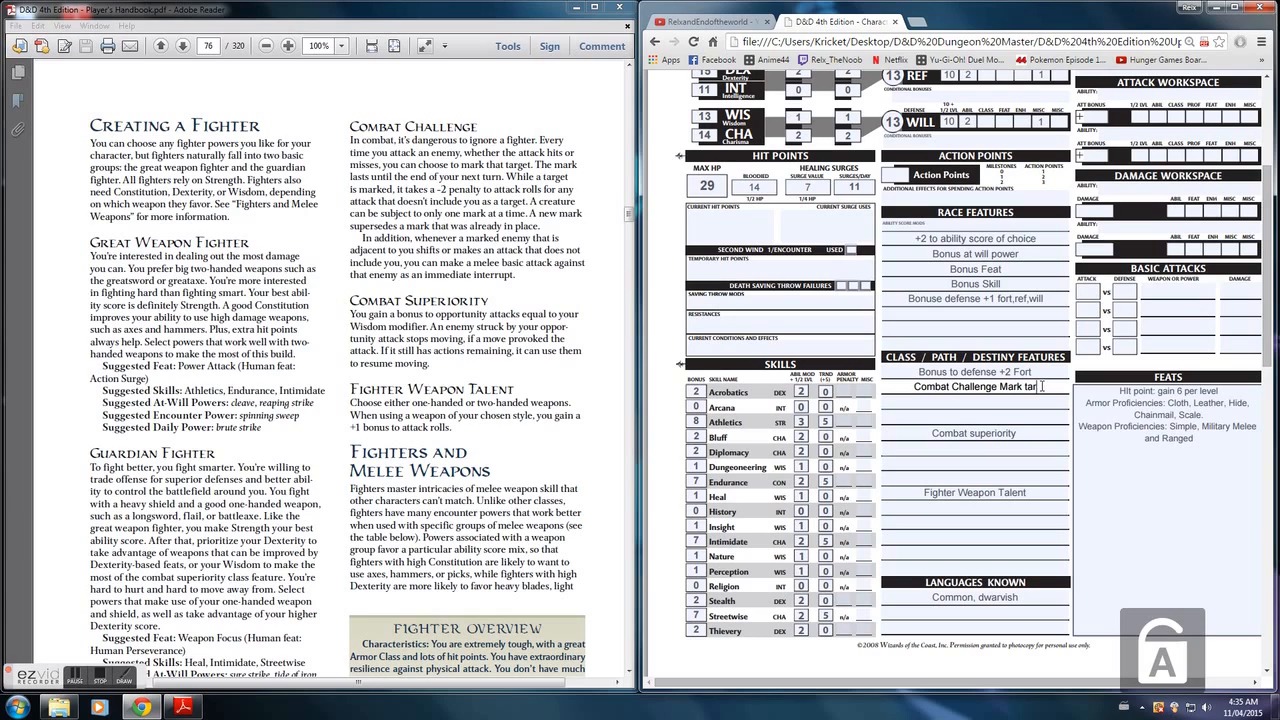
{"action": "type", "text": "get"}
- Add "-2 pent to atk rlls, until end of nxt trn" on the line below Combat Challenge
{"action": "left_click", "coordinate": [1027, 402]}
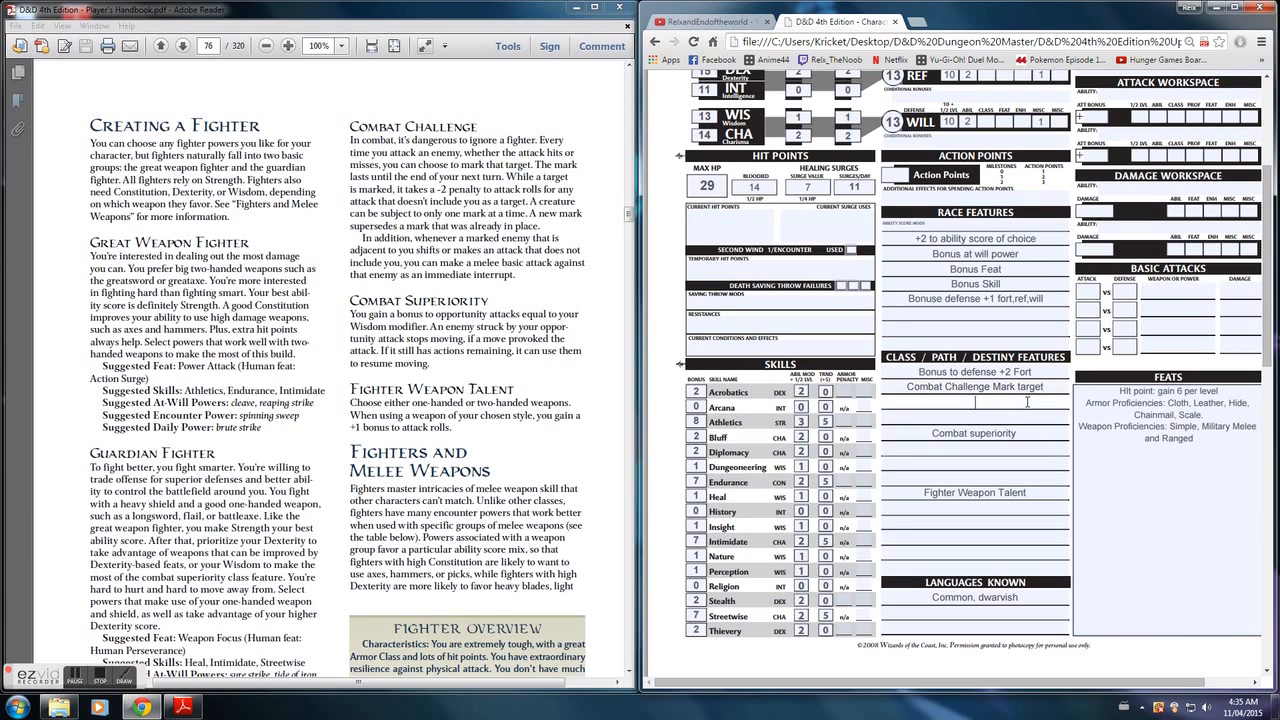
{"action": "type", "text": "-2 pent to atk rlls, until end of nxt trn"}
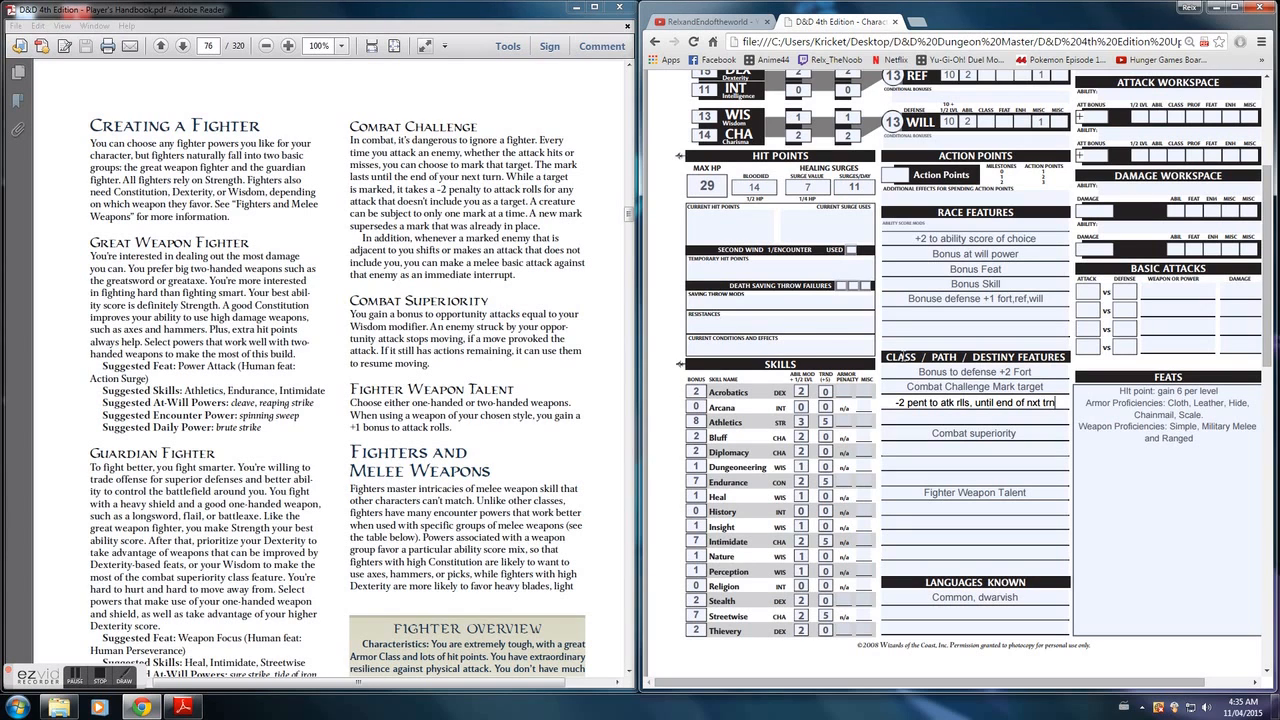
- Add "if atks dif trgt, make bsc atk frst" on the line above Combat superiority
{"action": "left_click", "coordinate": [904, 418]}
{"action": "type", "text": "if"}
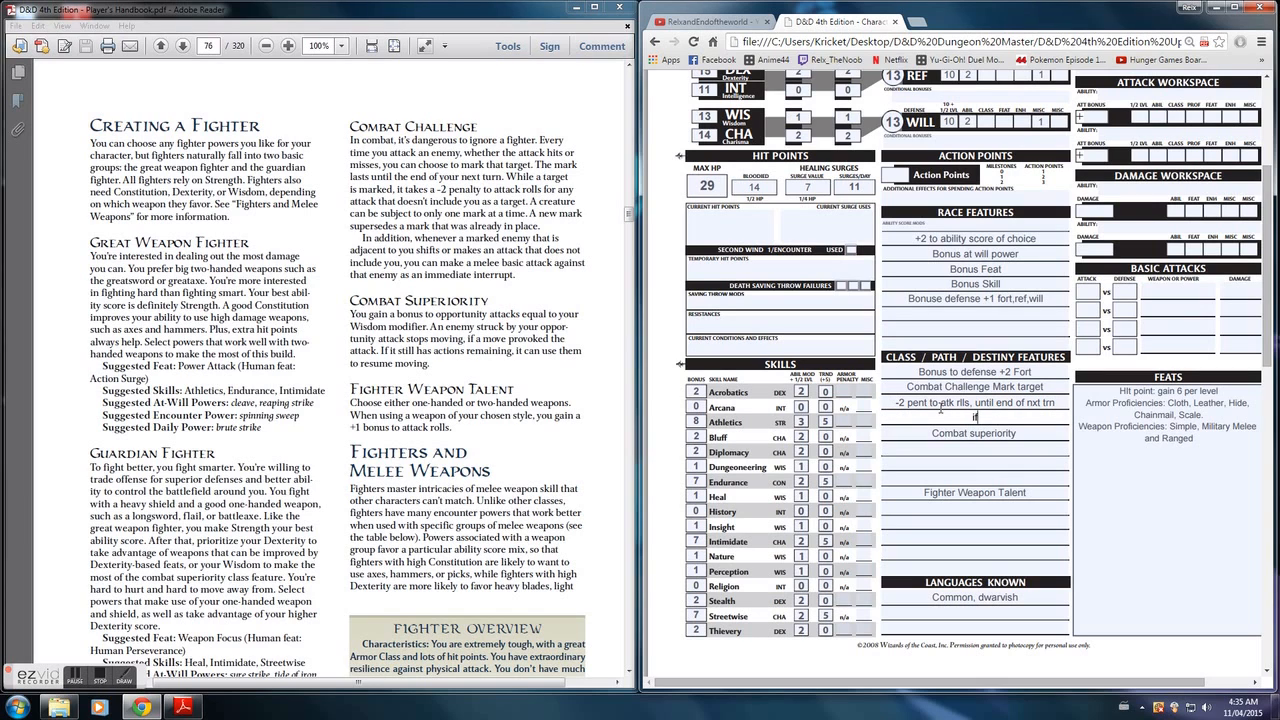
{"action": "type", "text": " atks dif trgt, make bsc atk frst"}
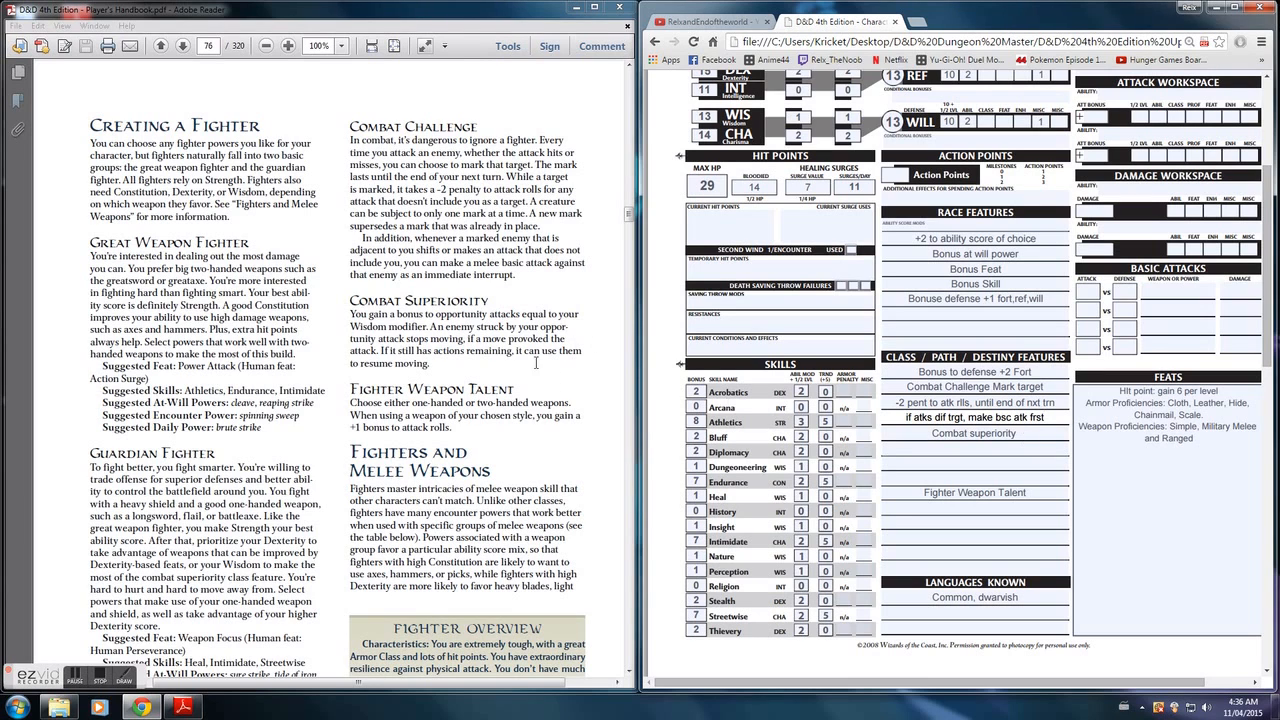
- Append "oportunity atks +1" to the Combat superiority entry
{"action": "left_click", "coordinate": [1026, 436]}
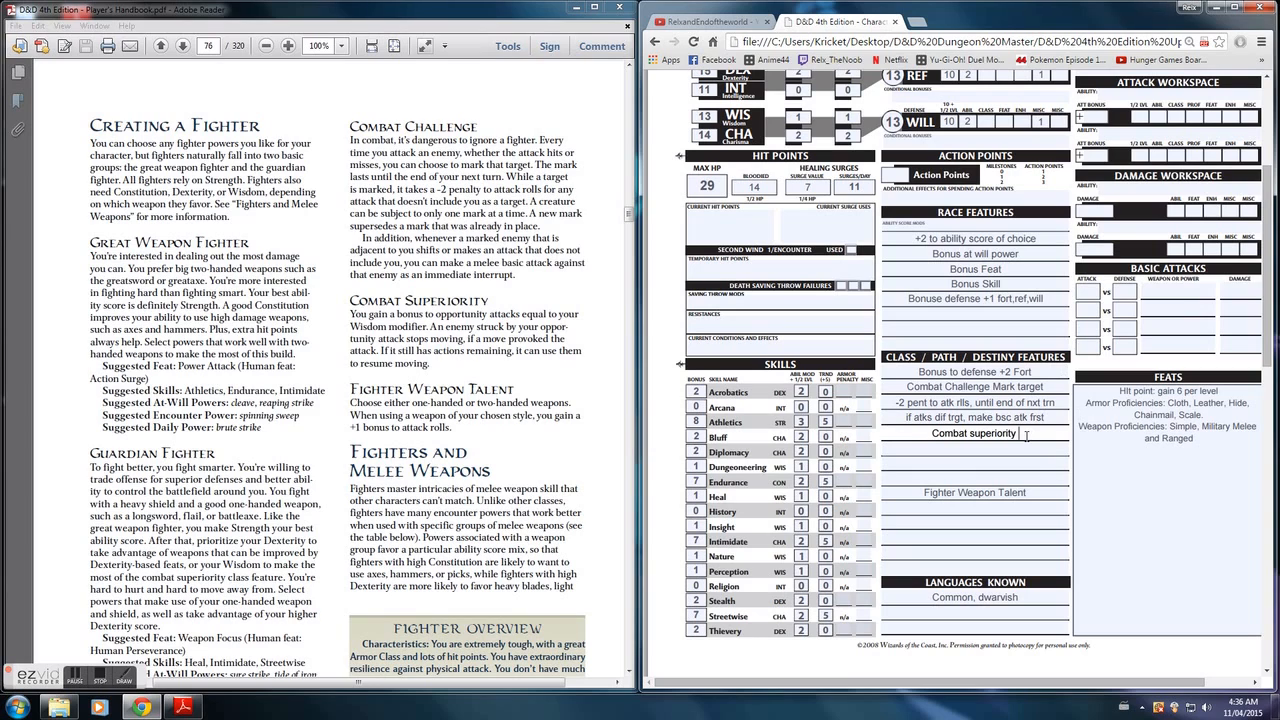
{"action": "type", "text": "oportunity"}
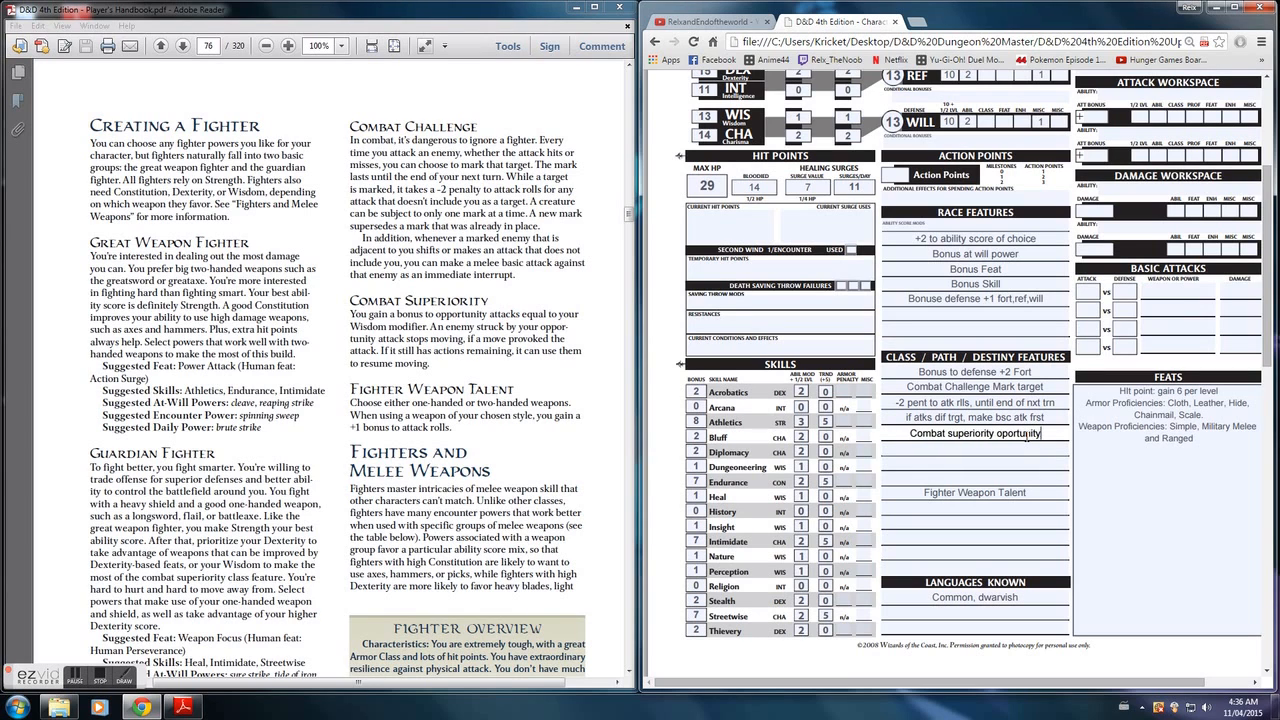
{"action": "type", "text": " atks"}
{"action": "type", "text": "+1"}
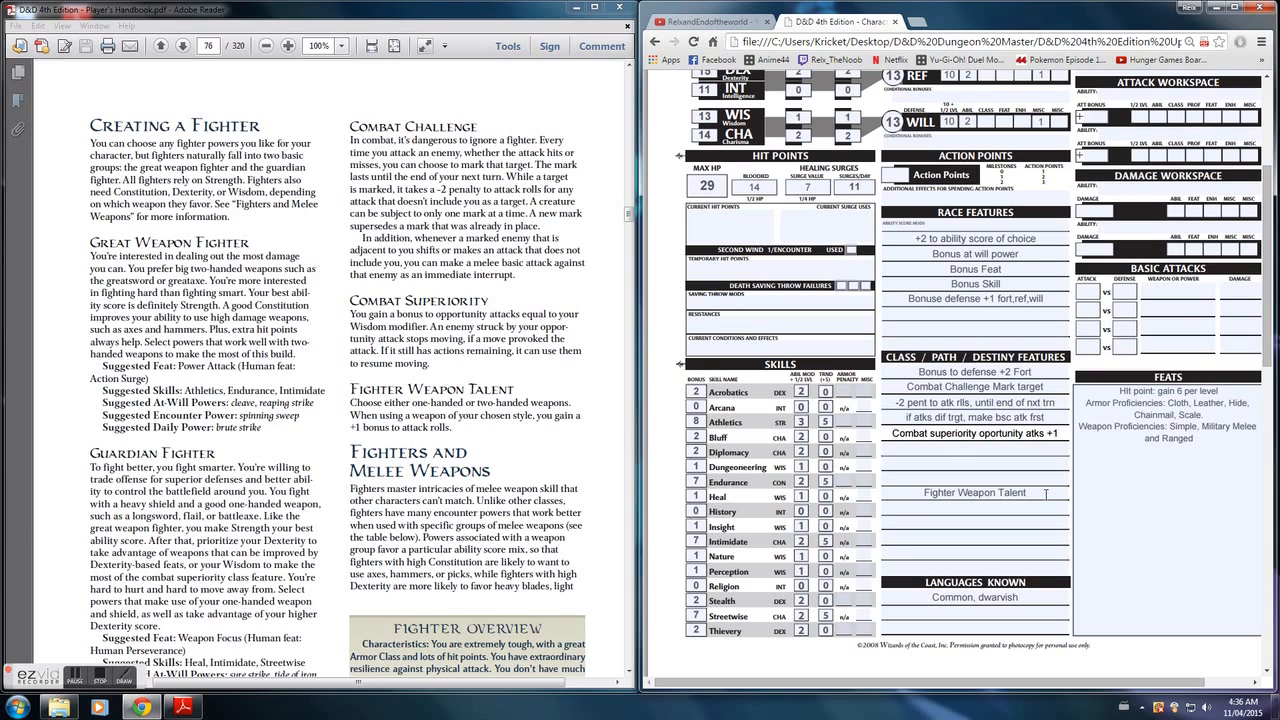
- Append ": One handed" to the Fighter Weapon Talent class feature and add "+1 to attack rolls." on the line below it
{"action": "left_click", "coordinate": [1046, 493]}
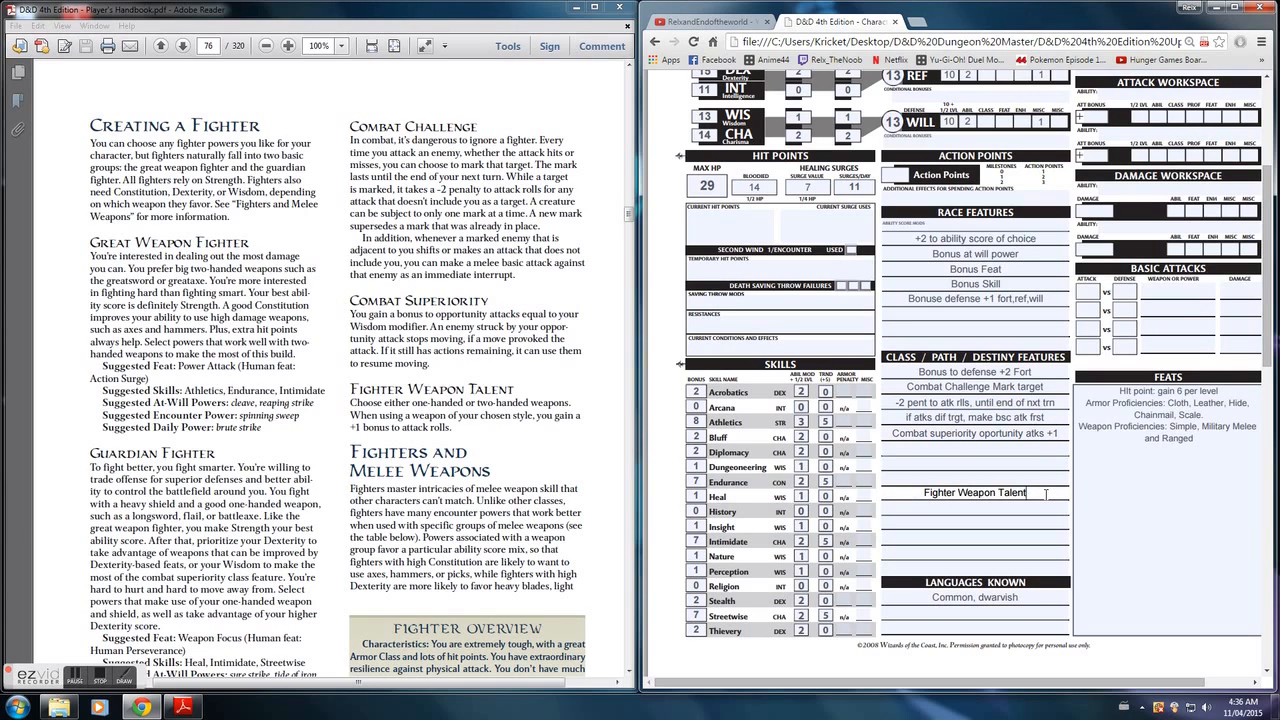
{"action": "type", "text": ":"}
{"action": "key", "text": "Caps_Lock"}
{"action": "type", "text": "One handed"}
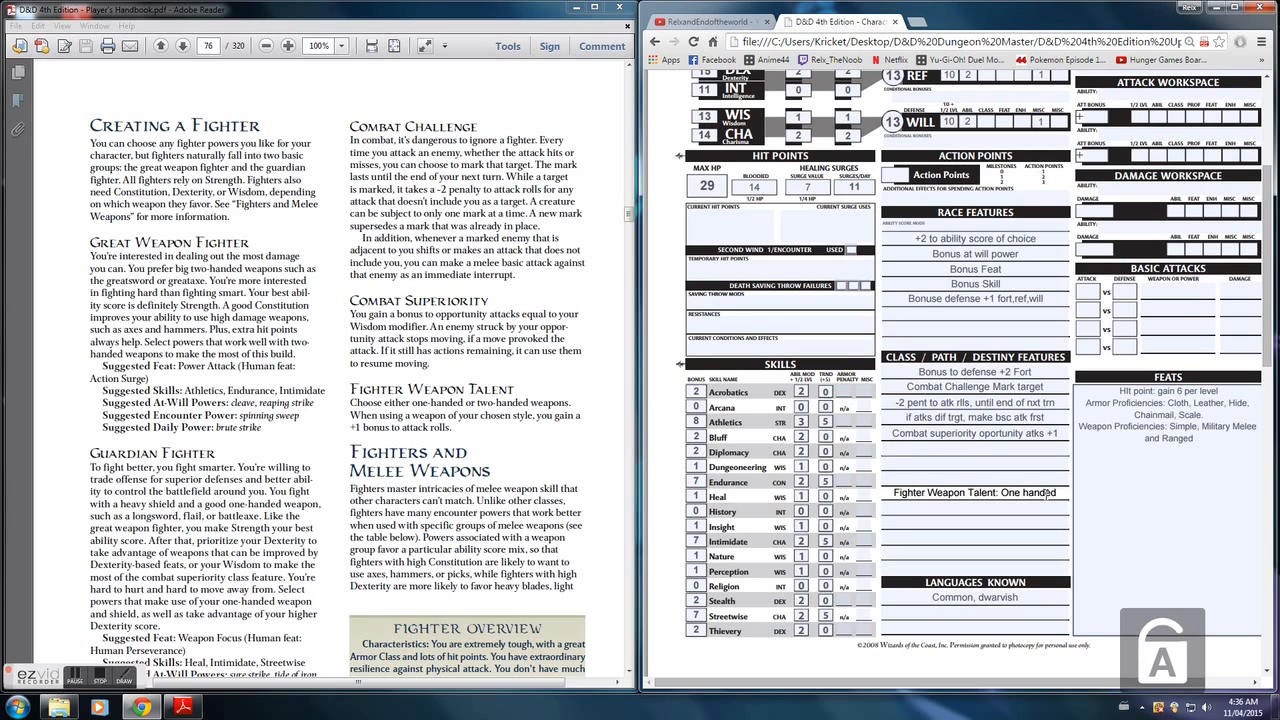
{"action": "left_click", "coordinate": [1043, 507]}
{"action": "type", "text": "+"}
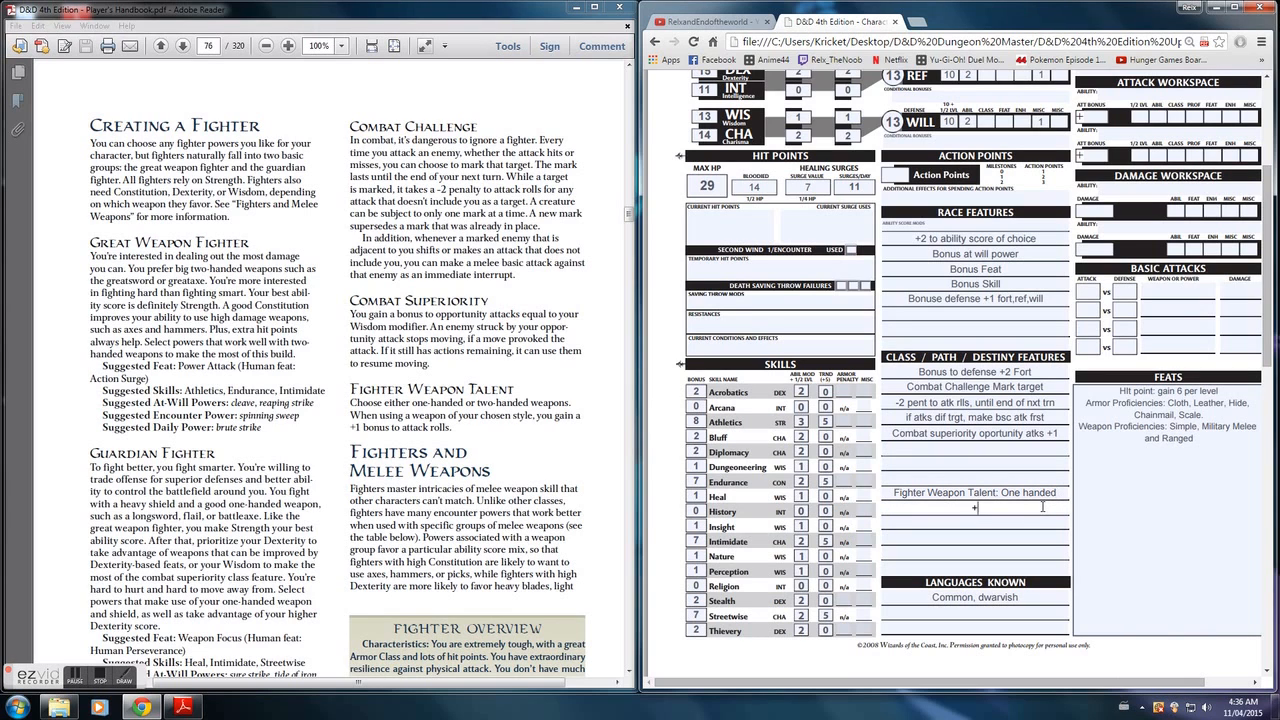
{"action": "type", "text": "1 to attack rolls."}
- Enter 1 in the Action Points box of the character sheet
{"action": "left_click", "coordinate": [897, 176]}
{"action": "type", "text": "1"}
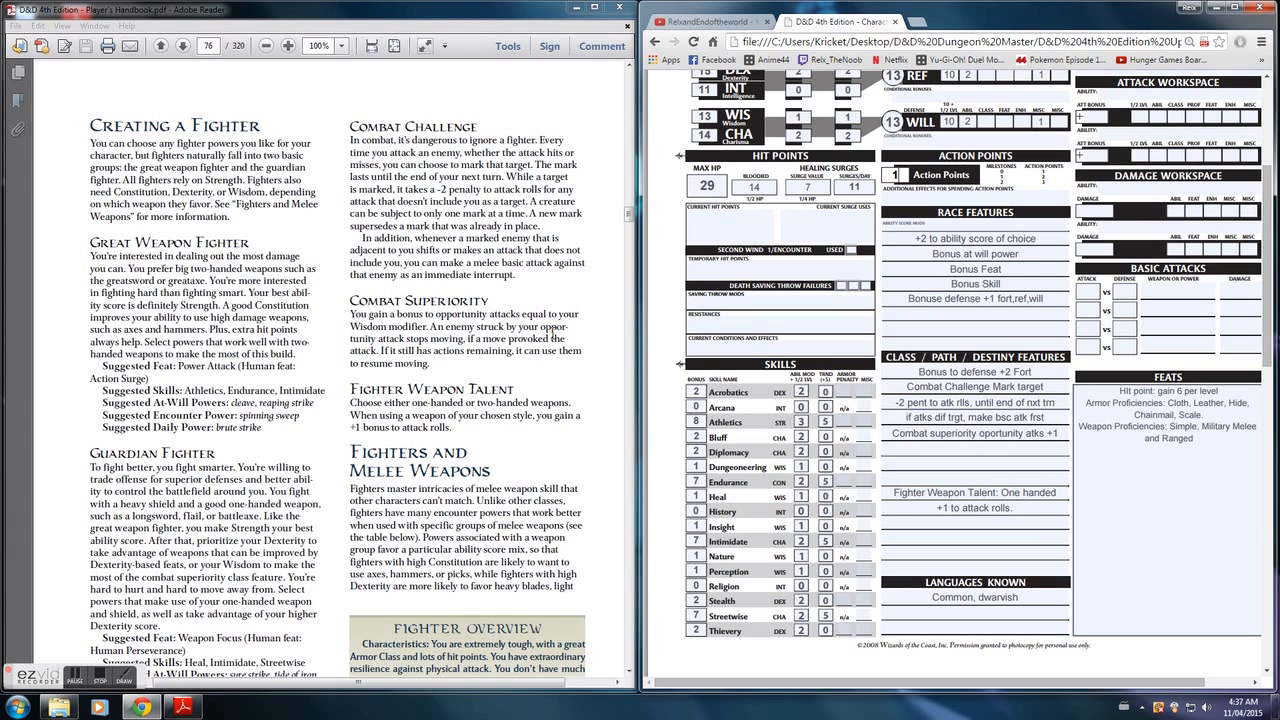
{"action": "scroll", "coordinate": [1123, 522], "scroll_direction": "up", "scroll_amount": 3}
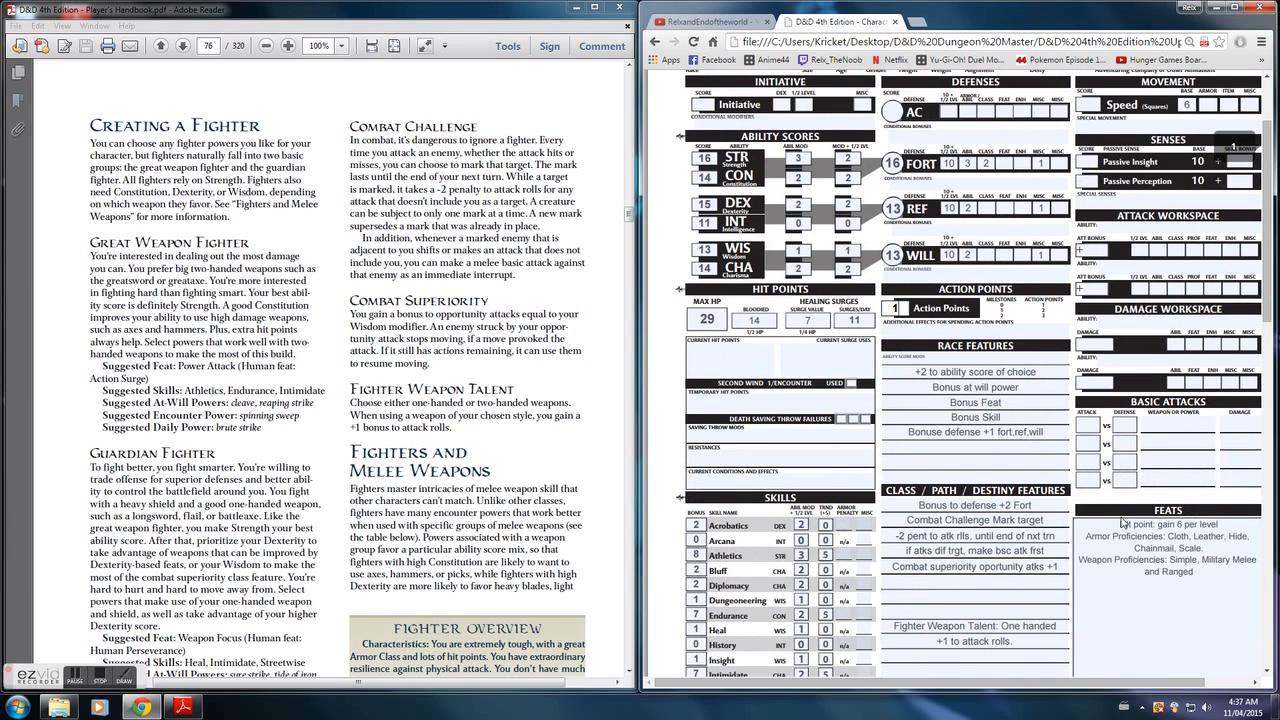
{"action": "scroll", "coordinate": [1095, 470], "scroll_direction": "down", "scroll_amount": 1}
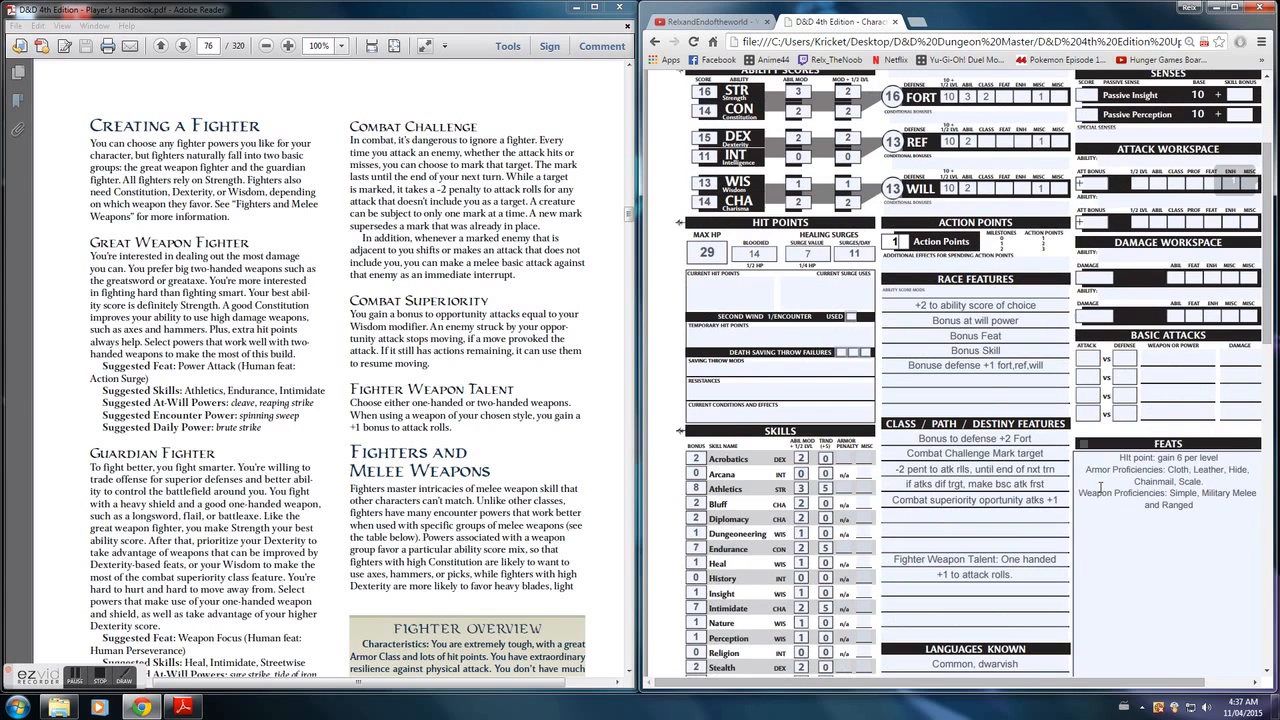
- Fill in Initiative with a Dex modifier of 2, half level 0, misc 0 and a score of 2
{"action": "scroll", "coordinate": [1110, 172], "scroll_direction": "up", "scroll_amount": 1}
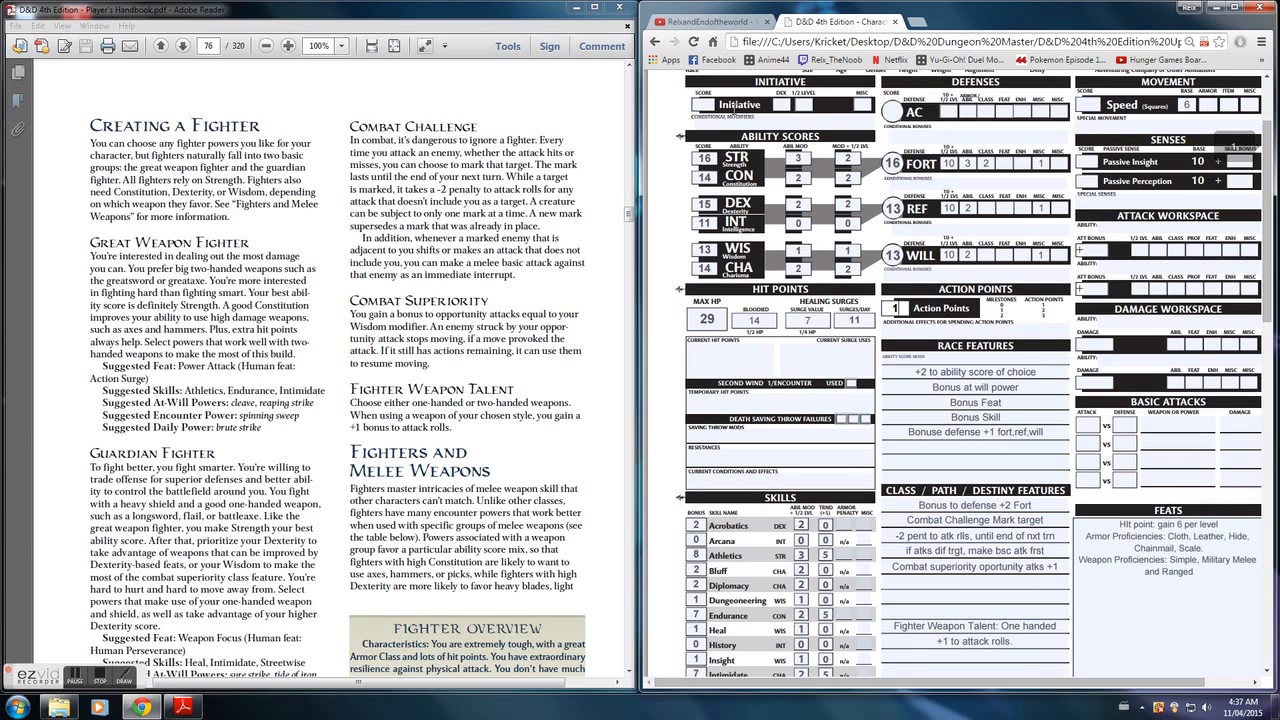
{"action": "left_click", "coordinate": [785, 104]}
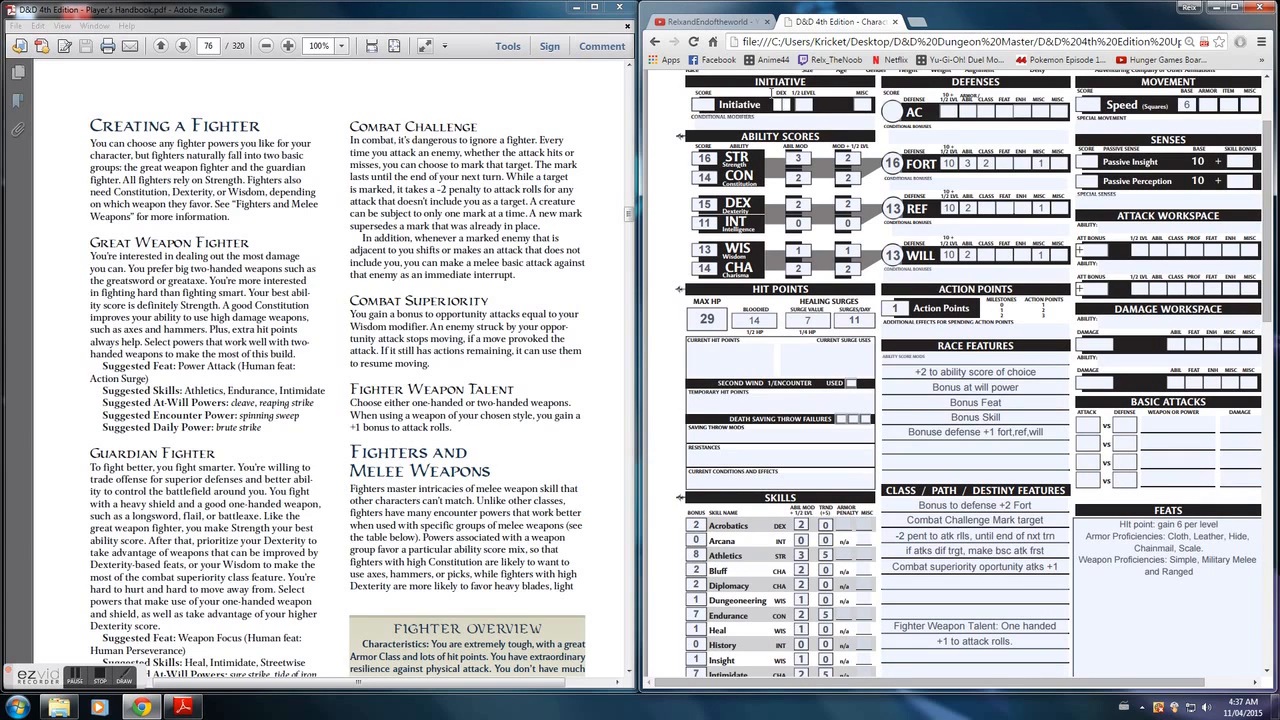
{"action": "type", "text": "2"}
{"action": "key", "text": "Tab"}
{"action": "type", "text": "0"}
{"action": "key", "text": "Tab"}
{"action": "type", "text": "0"}
{"action": "left_click", "coordinate": [706, 105]}
{"action": "type", "text": "2"}
- Give both Passive Insight and Passive Perception a skill bonus of 1 and a score of 11
{"action": "left_click", "coordinate": [1238, 161]}
{"action": "type", "text": "1"}
{"action": "left_click", "coordinate": [1088, 161]}
{"action": "type", "text": "11"}
{"action": "scroll", "coordinate": [900, 458], "scroll_direction": "down", "scroll_amount": 1}
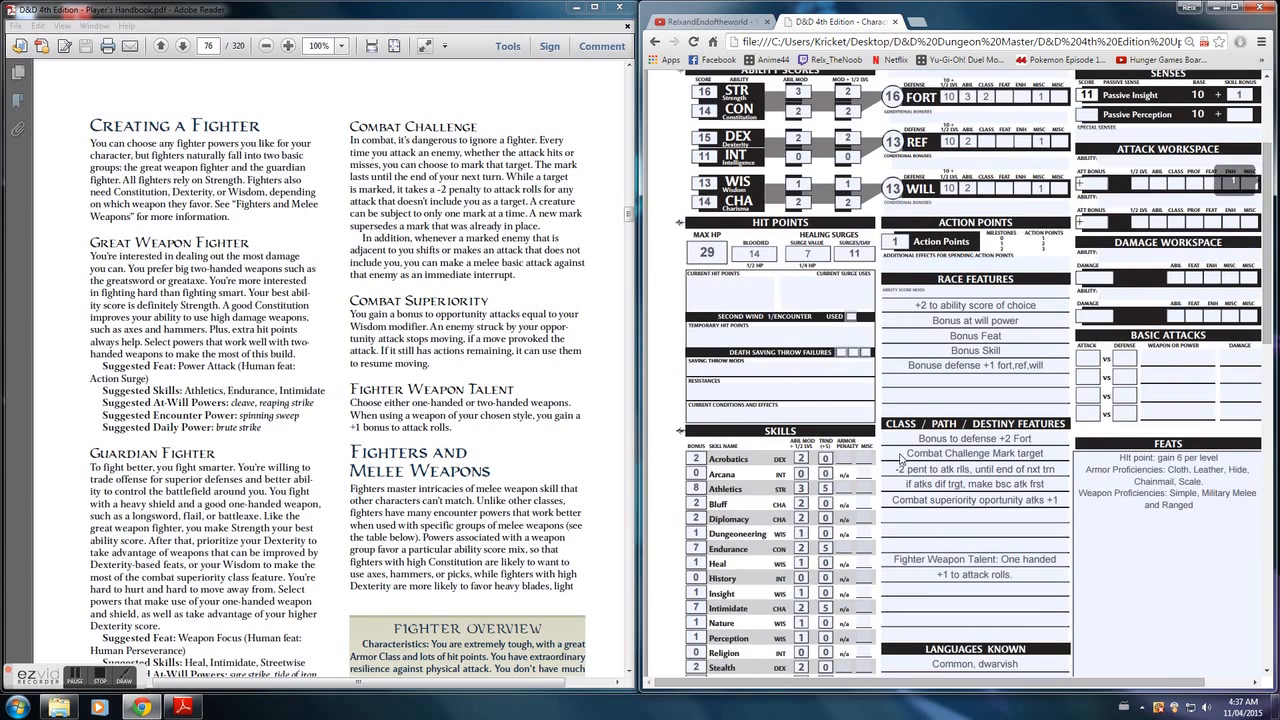
{"action": "scroll", "coordinate": [900, 458], "scroll_direction": "up", "scroll_amount": 2}
{"action": "left_click", "coordinate": [1238, 248]}
{"action": "type", "text": "11"}
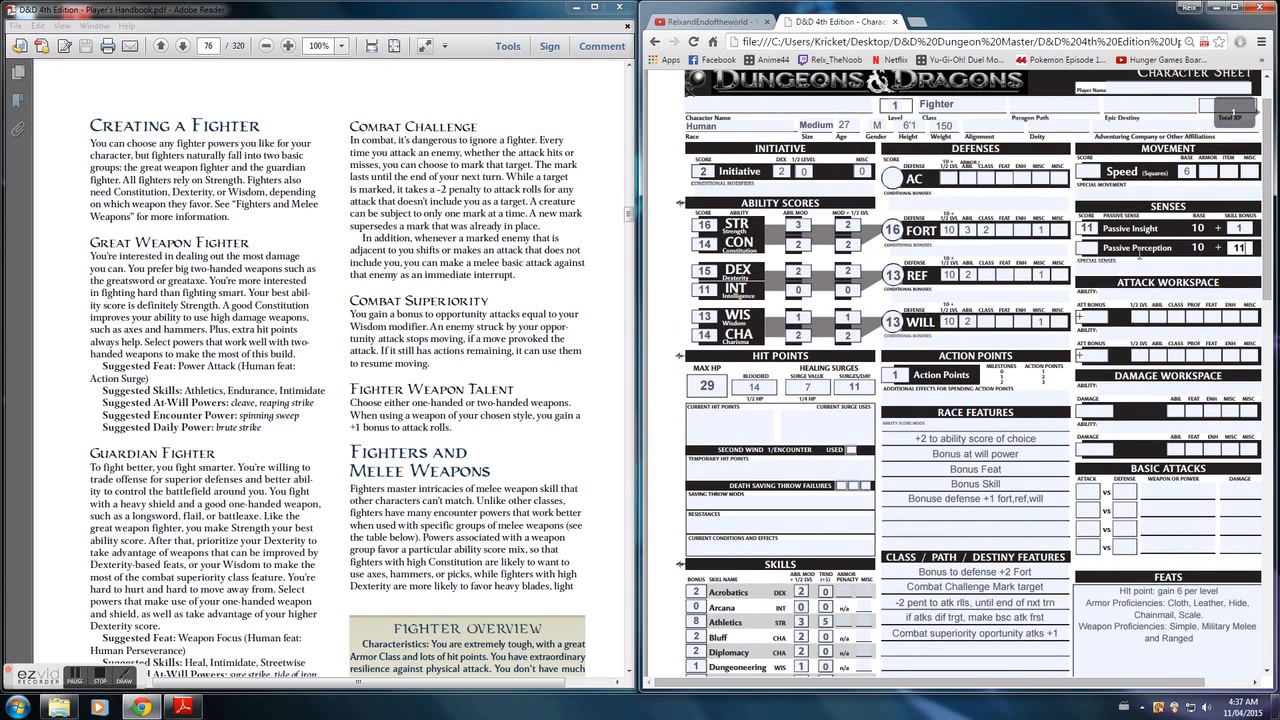
{"action": "key", "text": "BackSpace"}
{"action": "left_click", "coordinate": [1084, 248]}
{"action": "type", "text": "11"}
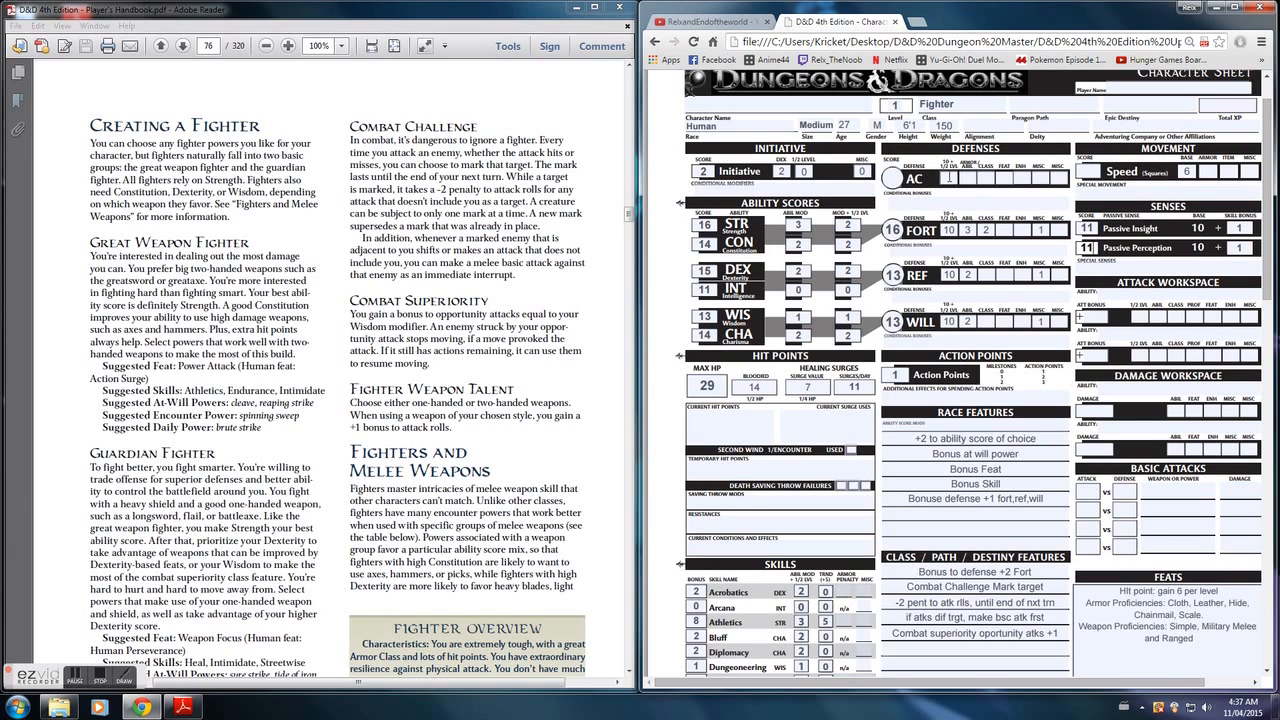
- Enter 10 as the base value of the AC defense and -1 as the armor modifier of Speed
{"action": "left_click", "coordinate": [950, 177]}
{"action": "type", "text": "10"}
{"action": "left_click", "coordinate": [100, 680]}
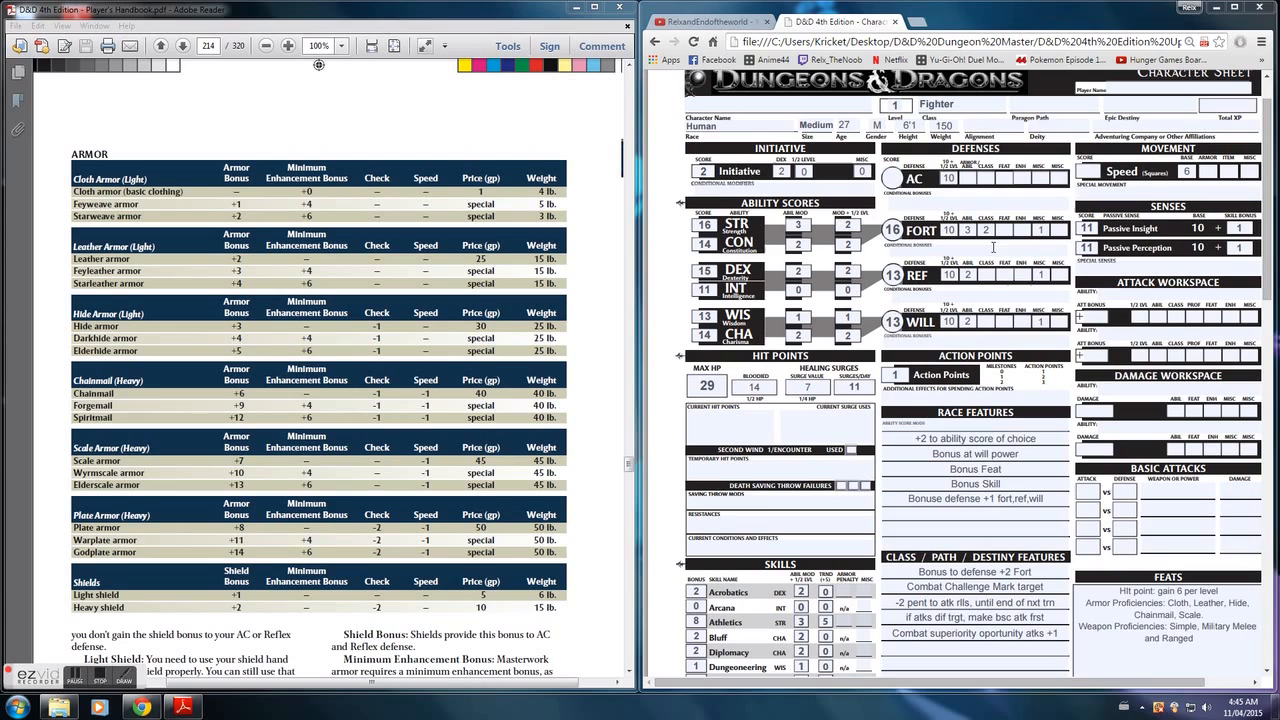
{"action": "type", "text": "1"}
- Enter 10 as the armor/ability bonus of AC and 20 as the AC score
{"action": "left_click", "coordinate": [970, 178]}
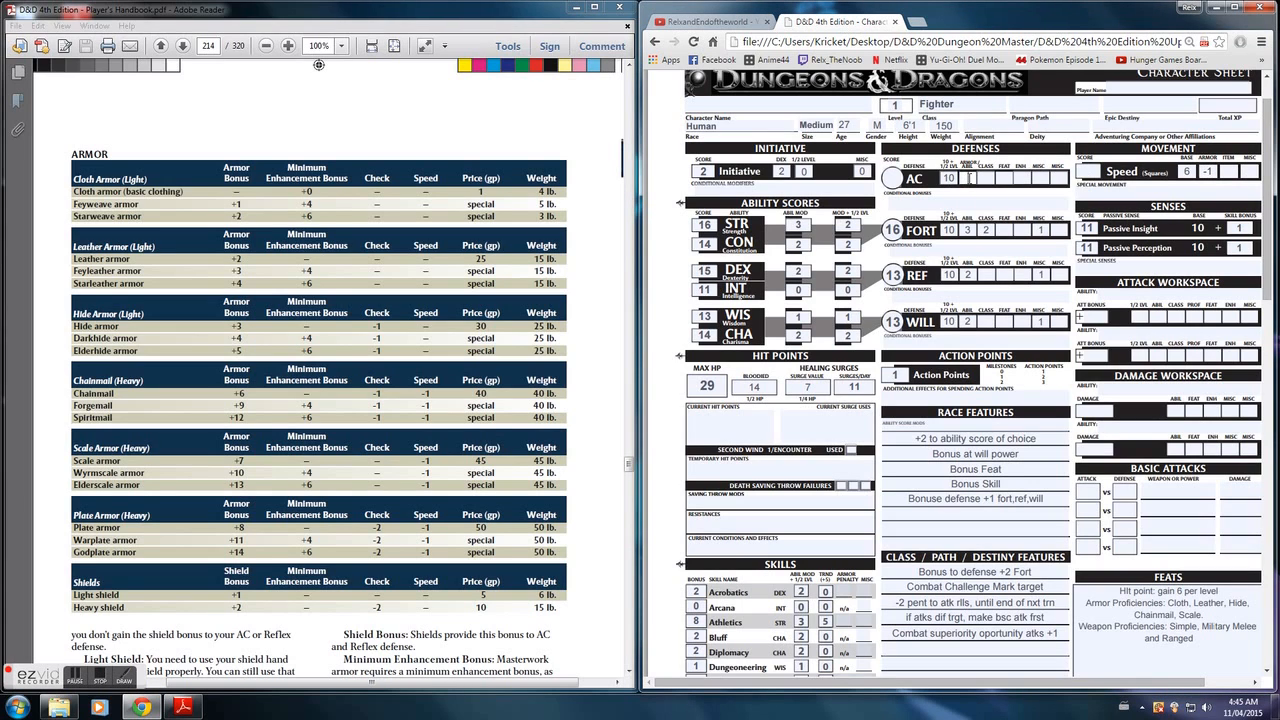
{"action": "type", "text": "2"}
{"action": "type", "text": "2"}
{"action": "type", "text": "10"}
{"action": "type", "text": "20"}
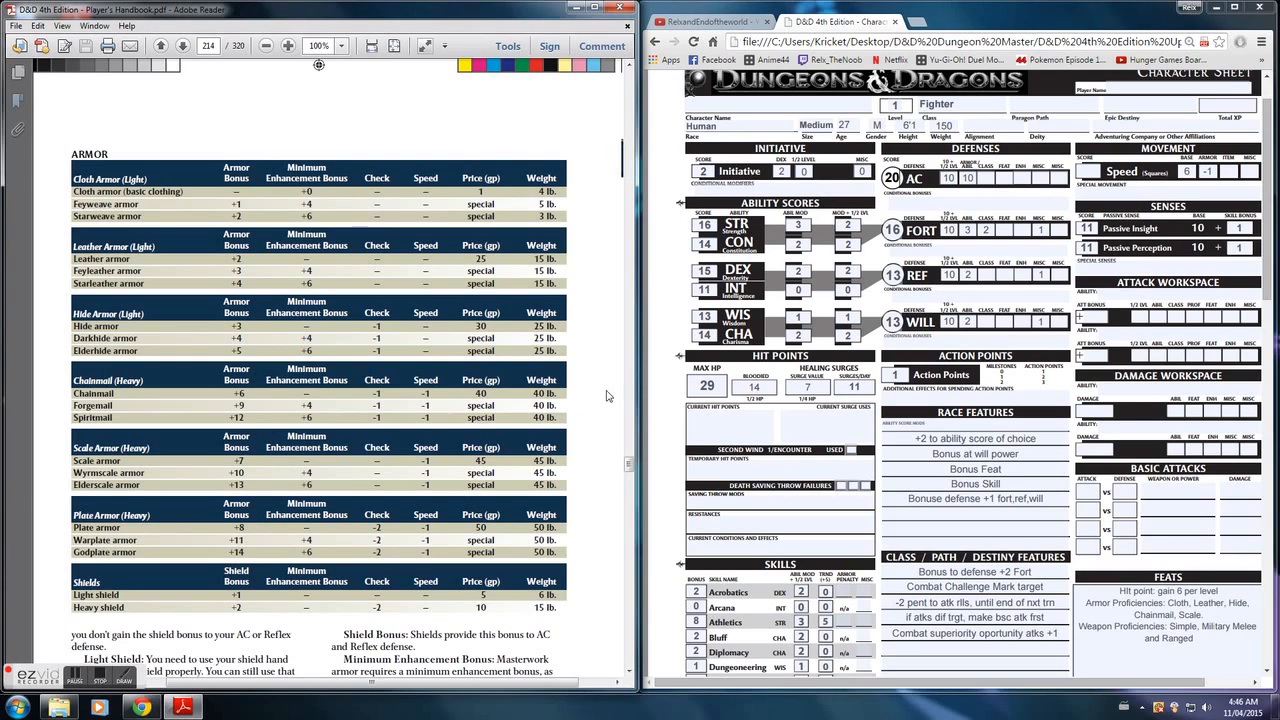
- Go from the armor tables to the Melee Weapons tables in the Player's Handbook and examine the one-handed military weapons
{"action": "scroll", "coordinate": [590, 397], "scroll_direction": "down", "scroll_amount": 3}
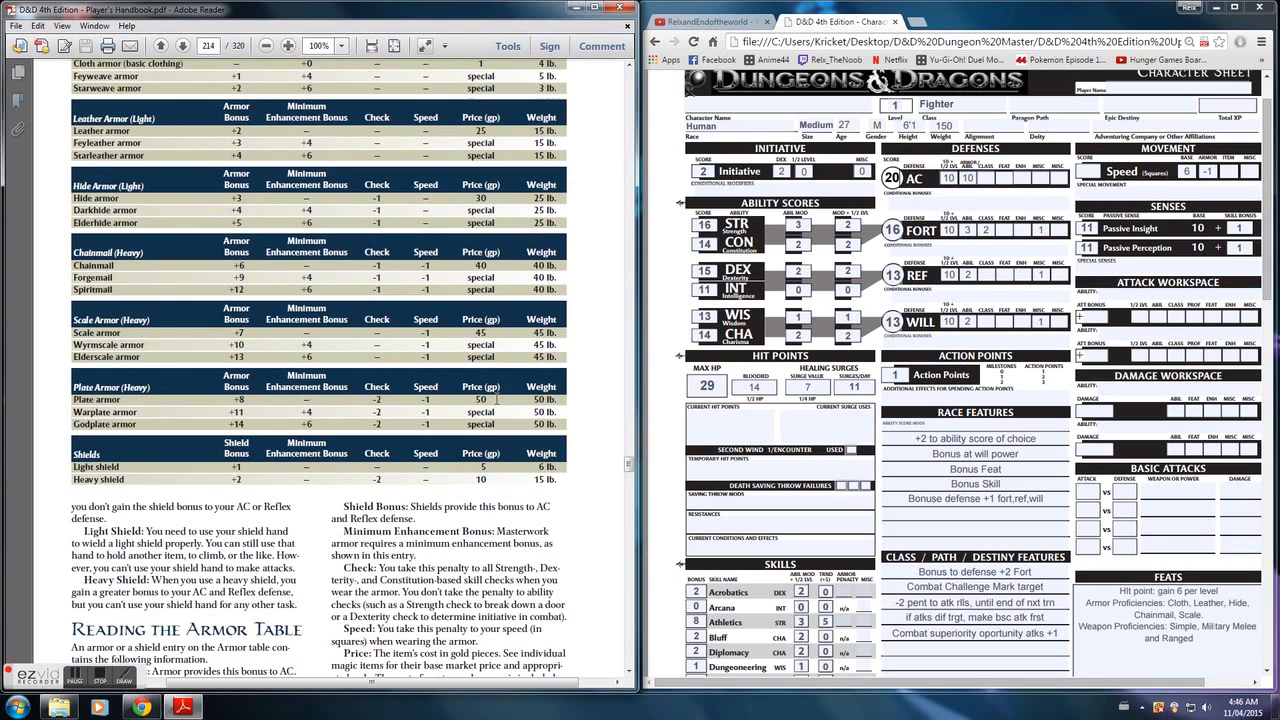
{"action": "scroll", "coordinate": [497, 398], "scroll_direction": "down", "scroll_amount": 6}
{"action": "scroll", "coordinate": [392, 380], "scroll_direction": "down", "scroll_amount": 6}
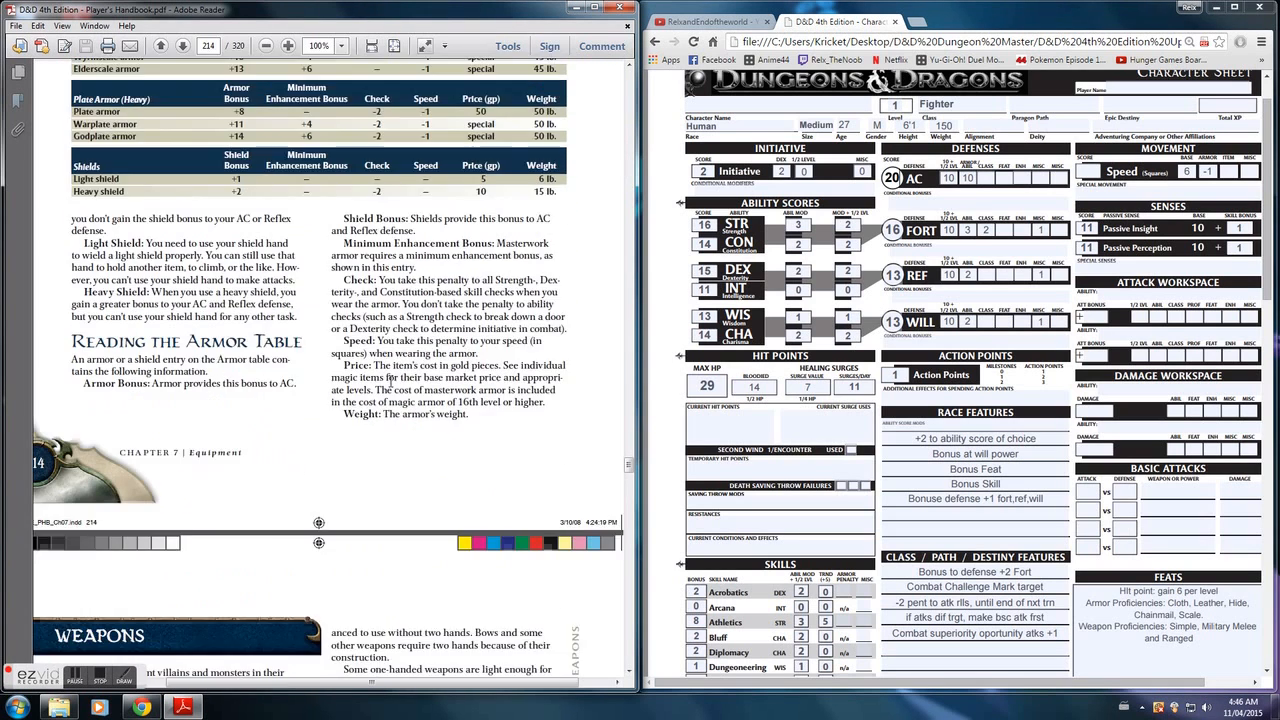
{"action": "scroll", "coordinate": [392, 388], "scroll_direction": "down", "scroll_amount": 5}
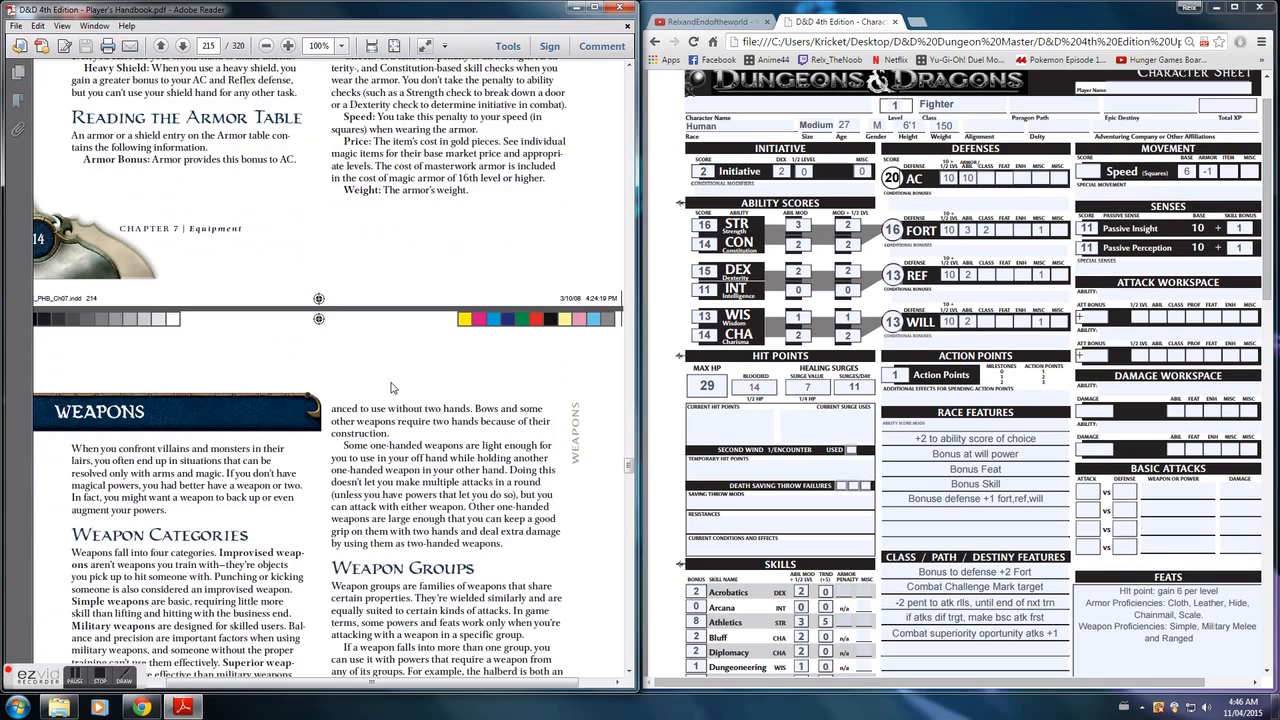
{"action": "scroll", "coordinate": [393, 379], "scroll_direction": "down", "scroll_amount": 6}
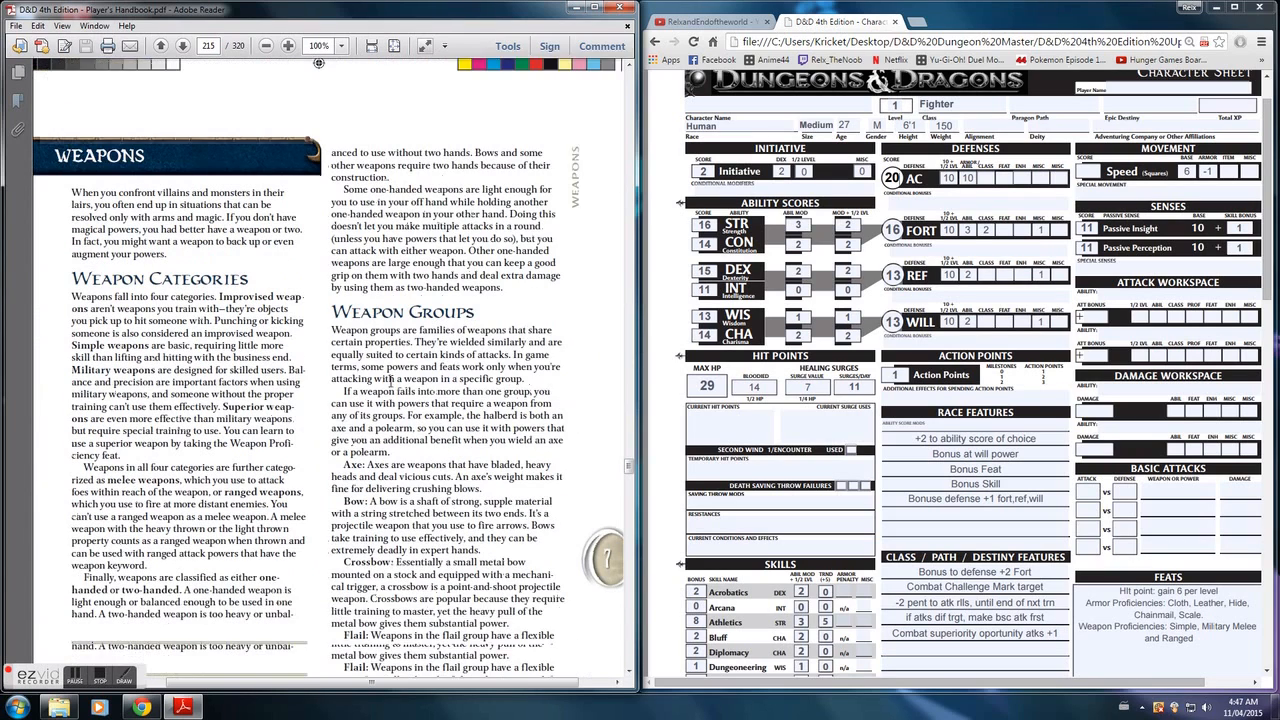
{"action": "scroll", "coordinate": [391, 382], "scroll_direction": "down", "scroll_amount": 6}
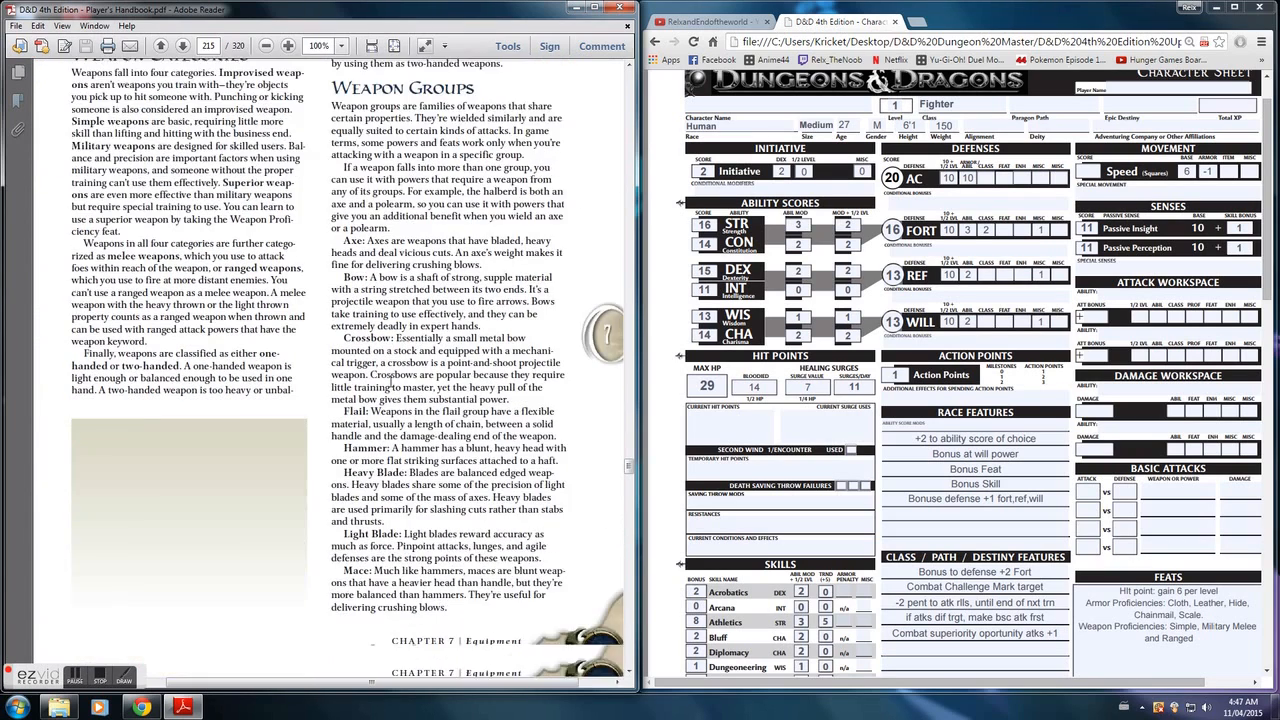
{"action": "scroll", "coordinate": [393, 388], "scroll_direction": "down", "scroll_amount": 13}
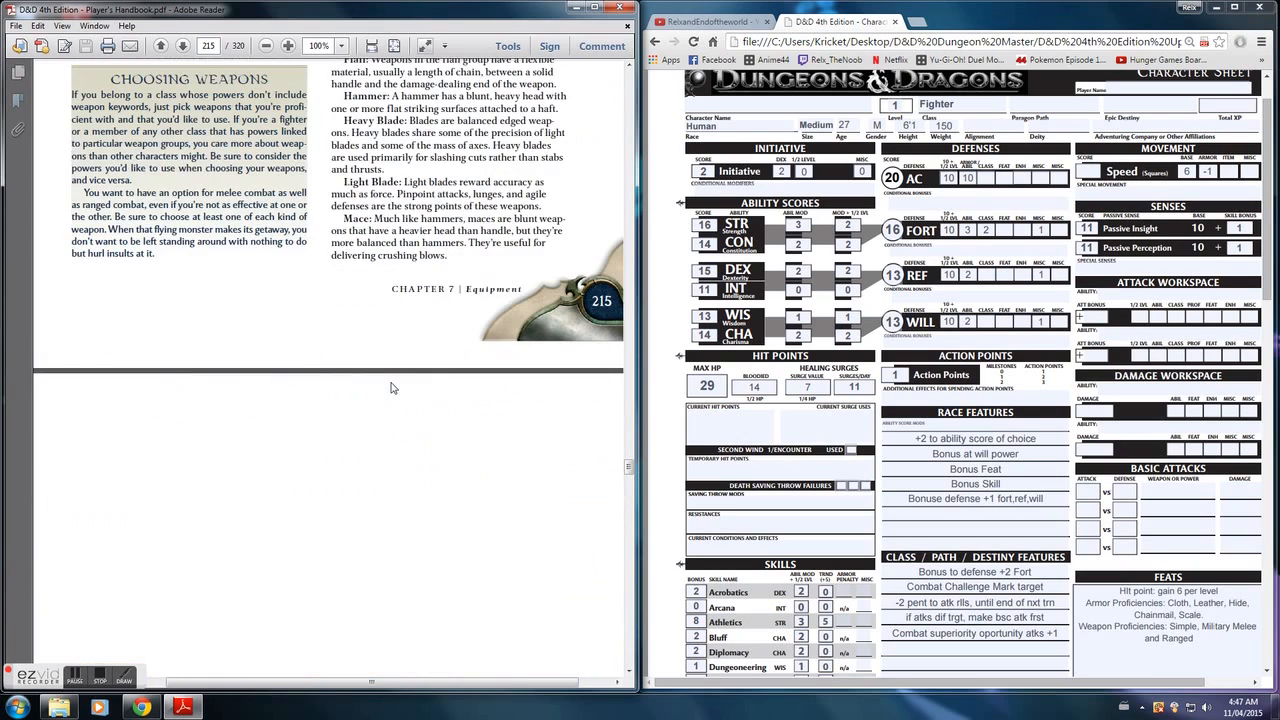
{"action": "scroll", "coordinate": [390, 382], "scroll_direction": "down", "scroll_amount": 11}
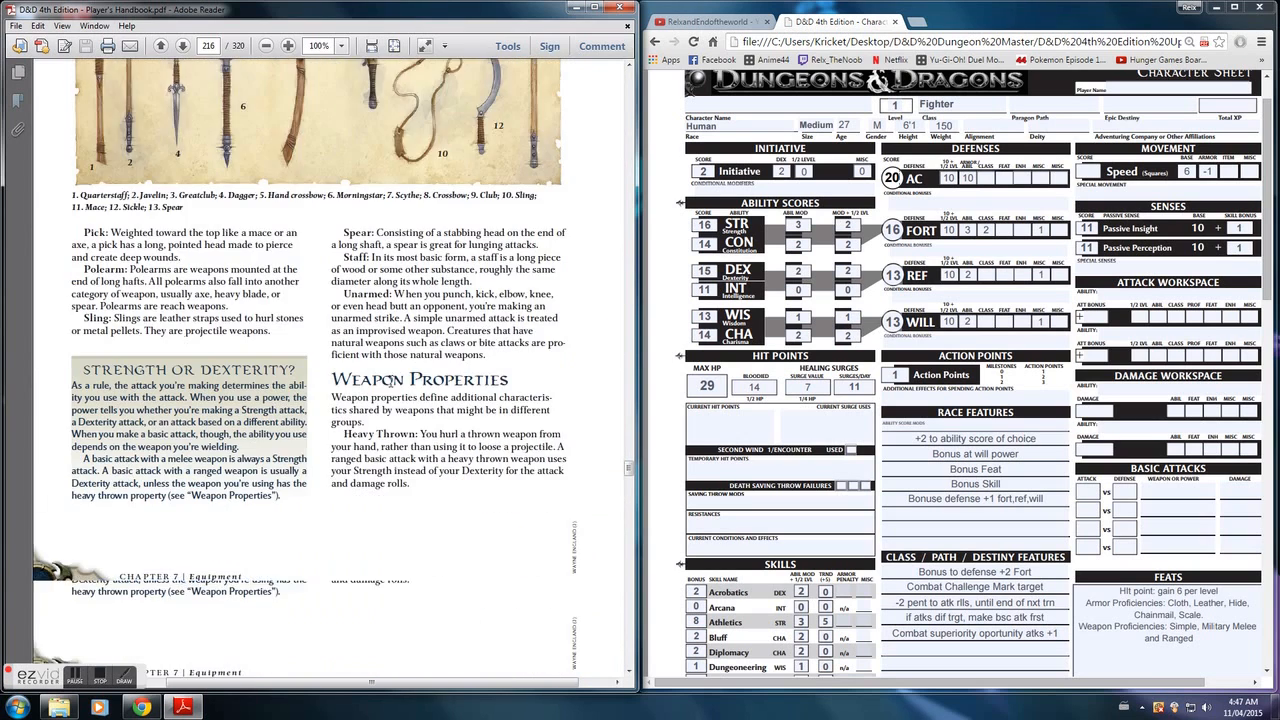
{"action": "scroll", "coordinate": [375, 378], "scroll_direction": "down", "scroll_amount": 10}
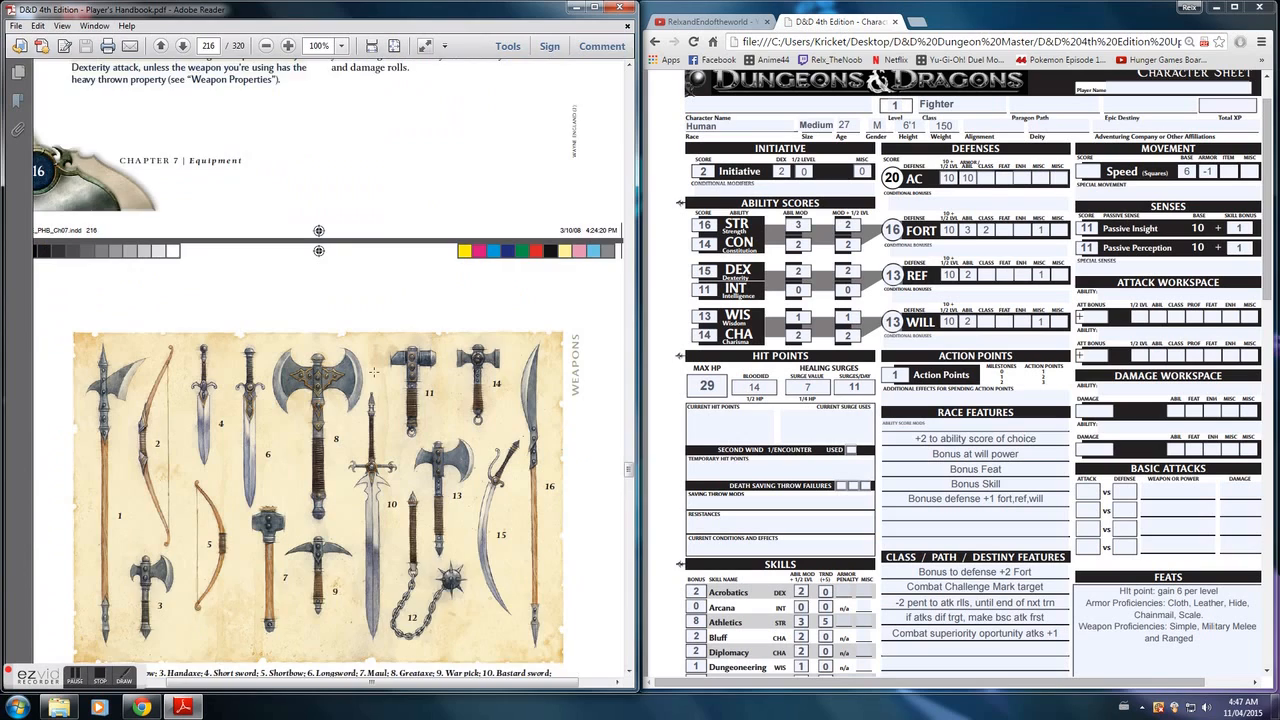
{"action": "scroll", "coordinate": [375, 371], "scroll_direction": "down", "scroll_amount": 8}
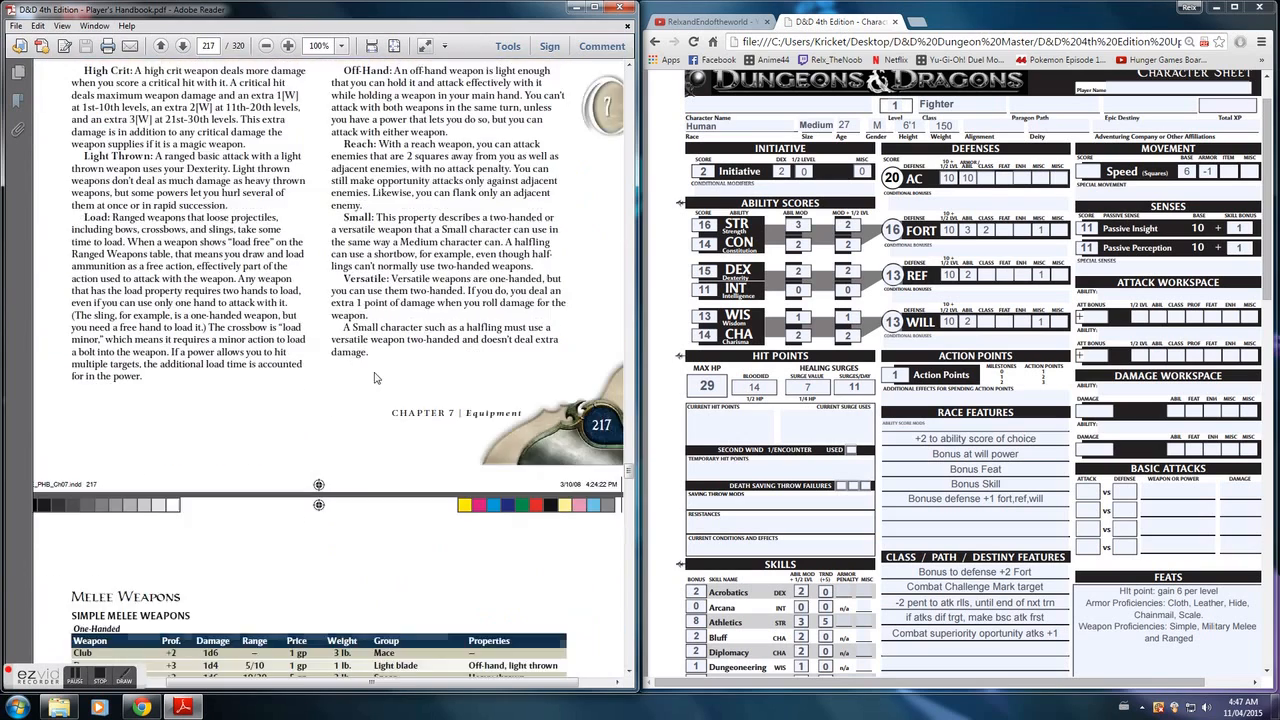
{"action": "scroll", "coordinate": [375, 360], "scroll_direction": "down", "scroll_amount": 5}
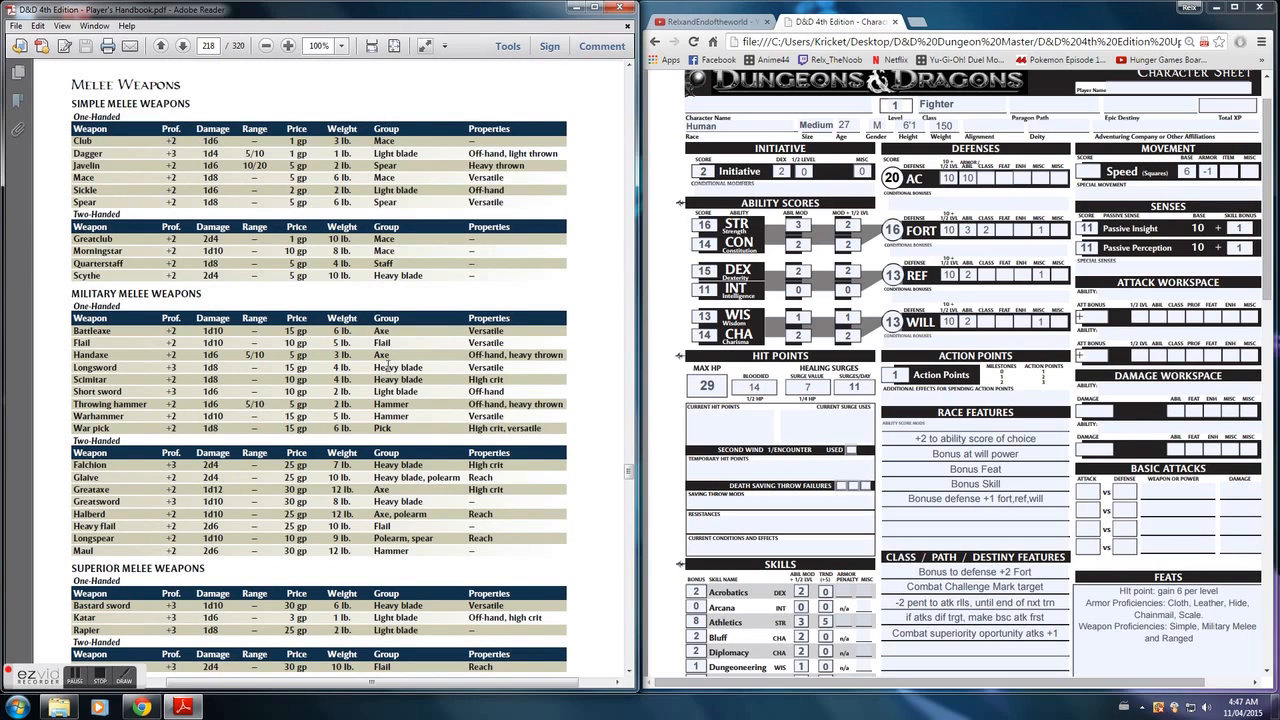
{"action": "scroll", "coordinate": [375, 366], "scroll_direction": "down", "scroll_amount": 1}
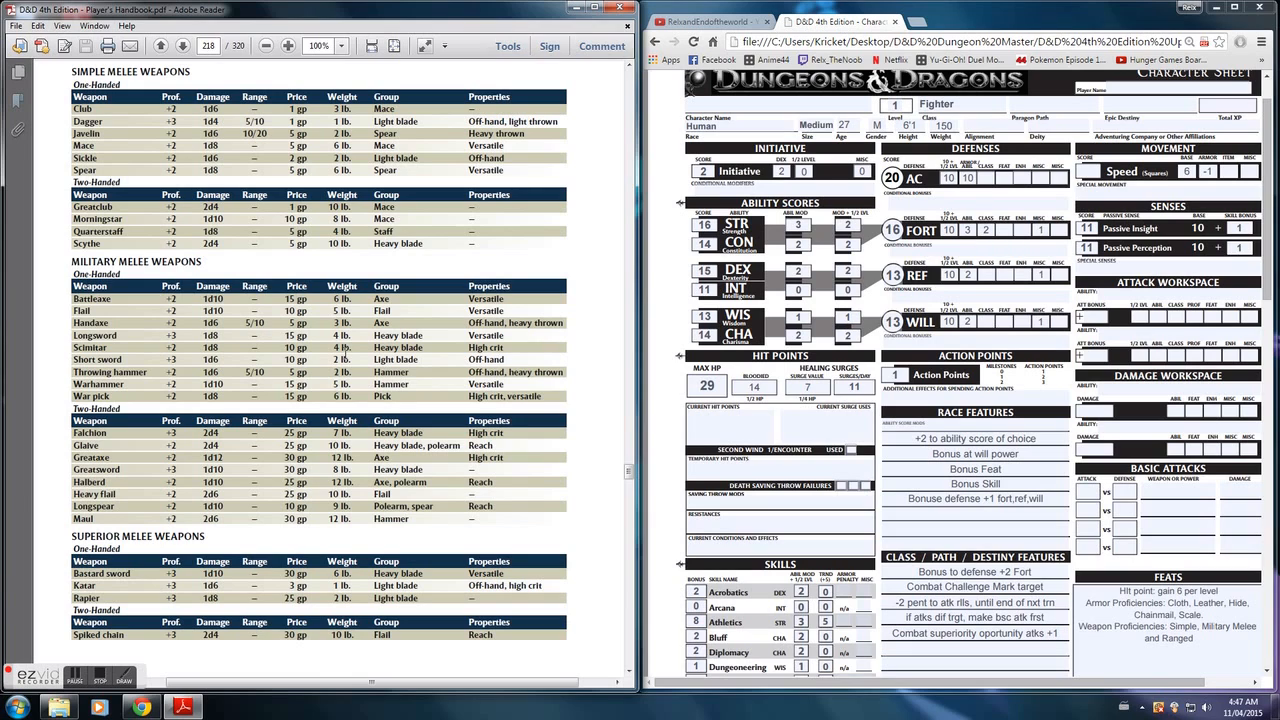
- Fill in the first basic attack as STR vs AC with weapon LONGSWORD and damage 1D8
{"action": "left_click", "coordinate": [1098, 493]}
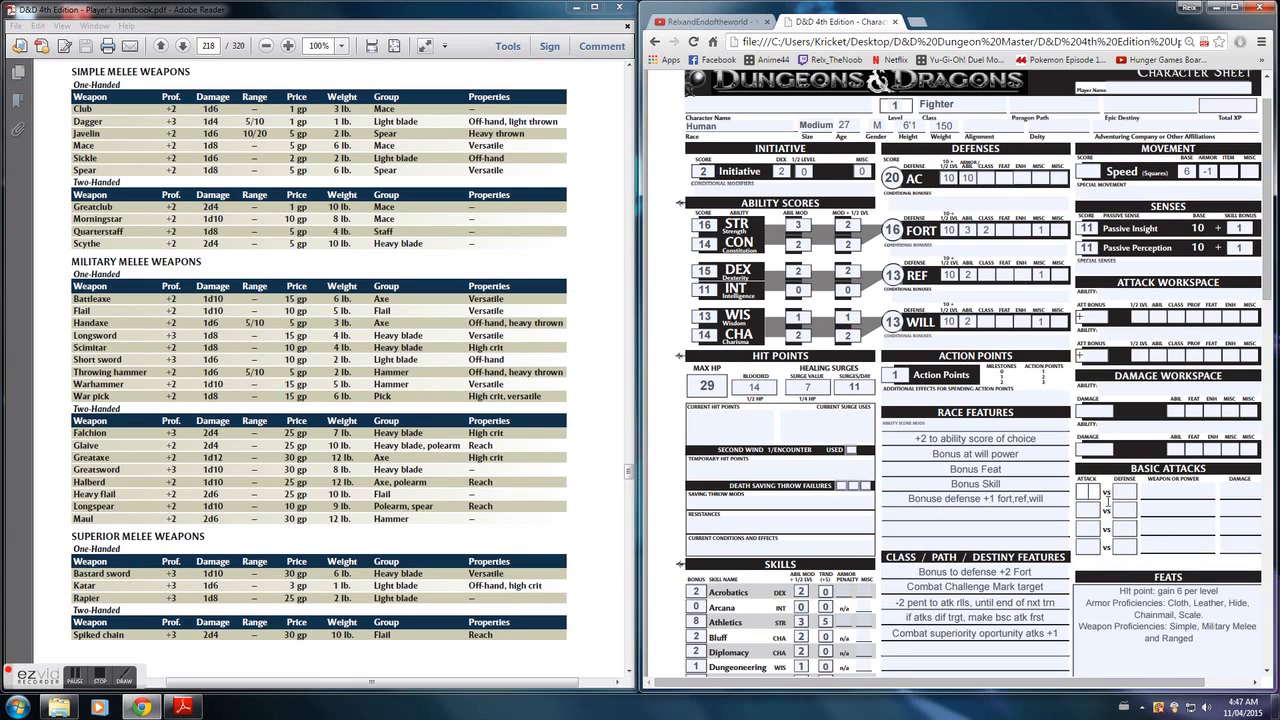
{"action": "type", "text": "STR"}
{"action": "left_click", "coordinate": [1124, 490]}
{"action": "type", "text": "AV"}
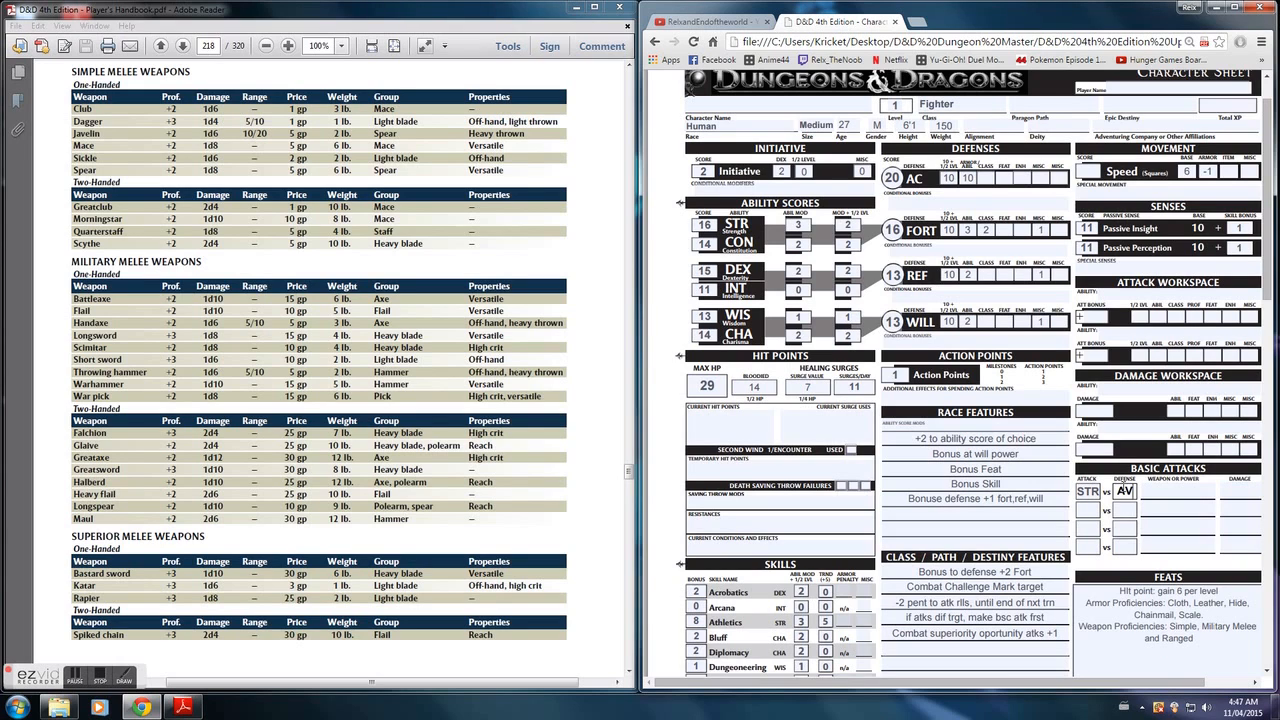
{"action": "key", "text": "BackSpace"}
{"action": "type", "text": "C"}
{"action": "left_click", "coordinate": [1176, 492]}
{"action": "type", "text": "LONGSWORD"}
{"action": "left_click", "coordinate": [1233, 490]}
{"action": "type", "text": "1D8"}
{"action": "key", "text": "Caps_Lock"}
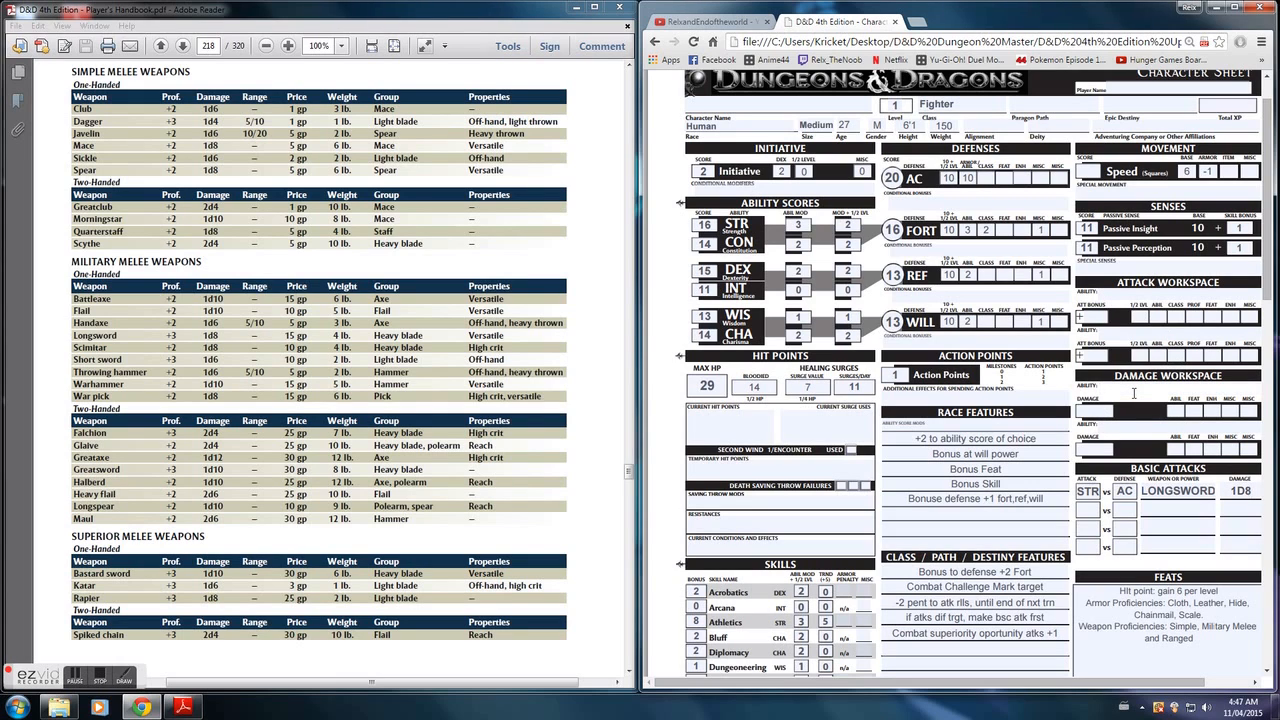
- Label the first Damage Workspace entry "Longsword" and enter 3 as its ability modifier
{"action": "left_click", "coordinate": [1134, 390]}
{"action": "type", "text": "Longsword"}
{"action": "left_click", "coordinate": [1180, 410]}
{"action": "type", "text": "3"}
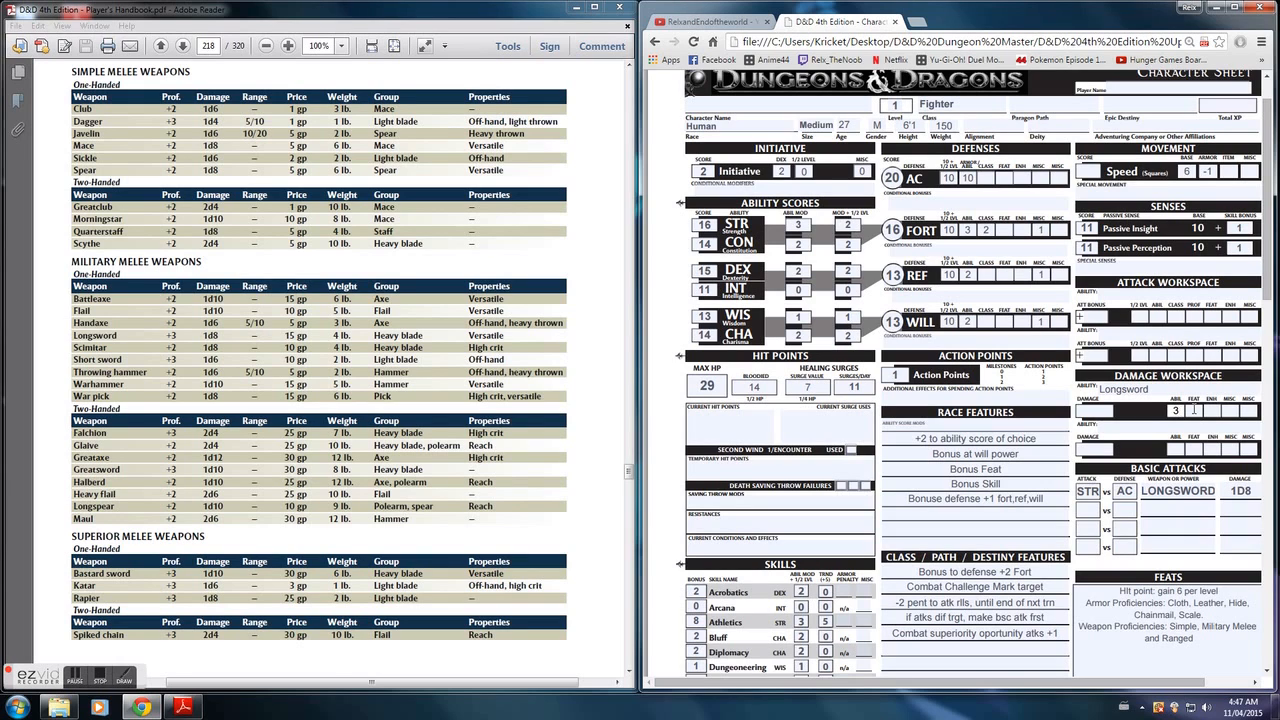
{"action": "type", "text": "0"}
- Enter feat 0, enhancement 0 and misc values 3 and 0 for the Longsword damage
{"action": "left_click", "coordinate": [1214, 411]}
{"action": "type", "text": "0"}
{"action": "left_click", "coordinate": [1234, 411]}
{"action": "type", "text": "3"}
{"action": "left_click", "coordinate": [1247, 411]}
{"action": "type", "text": "0"}
{"action": "left_click", "coordinate": [1097, 411]}
- Fill in the first Attack Workspace with attack bonus 6, ability 3, proficiency 3, and 0 for half level, class, feat, enhancement and misc
{"action": "left_click", "coordinate": [1097, 316]}
{"action": "left_click", "coordinate": [1140, 316]}
{"action": "type", "text": "03"}
{"action": "key", "text": "Tab"}
{"action": "type", "text": "0"}
{"action": "key", "text": "Tab"}
{"action": "type", "text": "3"}
{"action": "key", "text": "Tab"}
{"action": "type", "text": "0"}
{"action": "key", "text": "Tab"}
{"action": "type", "text": "0"}
{"action": "key", "text": "Tab"}
{"action": "type", "text": "0"}
- Clear the modifier boxes of the Longsword entry in the Damage Workspace
{"action": "left_click", "coordinate": [1249, 413]}
{"action": "key", "text": "BackSpace"}
{"action": "left_click", "coordinate": [1235, 412]}
{"action": "key", "text": "BackSpace"}
{"action": "left_click", "coordinate": [1217, 411]}
{"action": "key", "text": "BackSpace"}
{"action": "left_click", "coordinate": [1184, 410]}
{"action": "key", "text": "BackSpace"}
- Set the Longsword damage total to 3, with 0 for the feat, enhancement and both misc modifiers
{"action": "left_click", "coordinate": [1092, 411]}
{"action": "key", "text": "BackSpace"}
{"action": "type", "text": "3"}
{"action": "left_click", "coordinate": [1196, 411]}
{"action": "type", "text": "0"}
{"action": "left_click", "coordinate": [1207, 411]}
{"action": "type", "text": "0"}
{"action": "left_click", "coordinate": [1227, 411]}
{"action": "type", "text": "0"}
{"action": "left_click", "coordinate": [1248, 411]}
{"action": "type", "text": "0"}
- Fill in the second basic attack as STR vs AC with weapon LONGSWORD and damage 1D10
{"action": "left_click", "coordinate": [1089, 508]}
{"action": "key", "text": "Caps_Lock"}
{"action": "type", "text": "STR"}
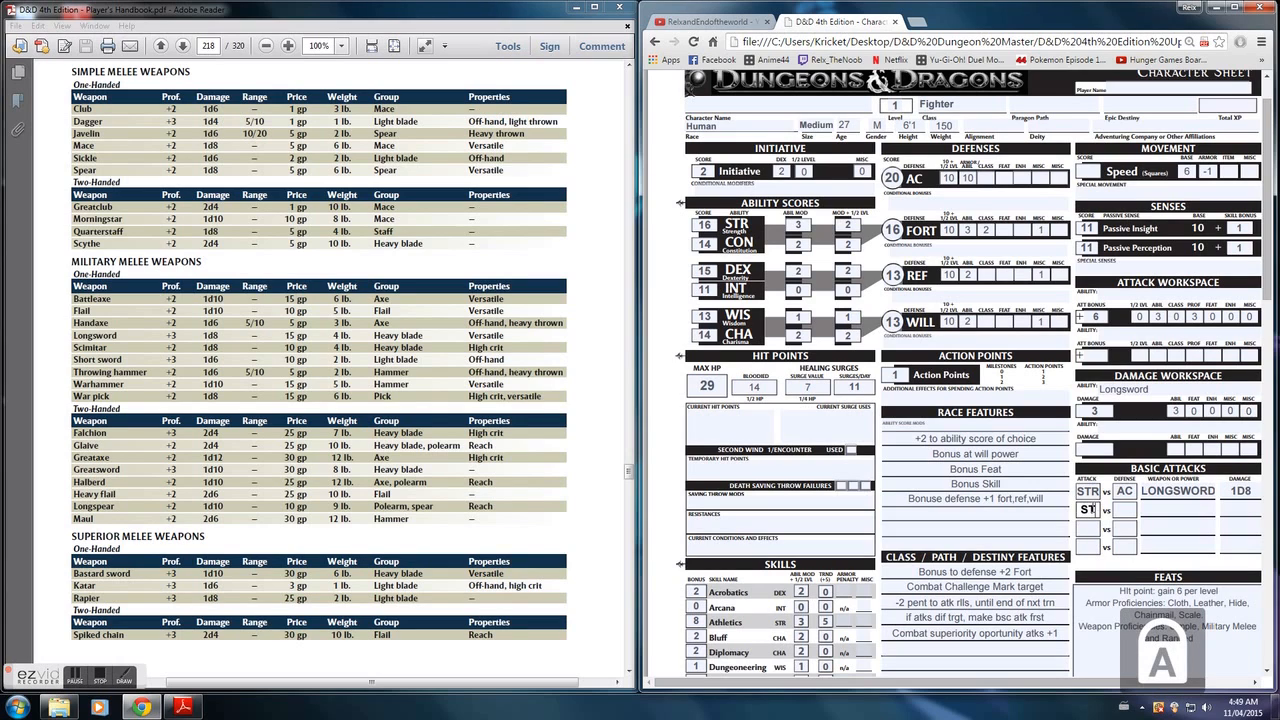
{"action": "left_click", "coordinate": [1122, 508]}
{"action": "type", "text": "AC"}
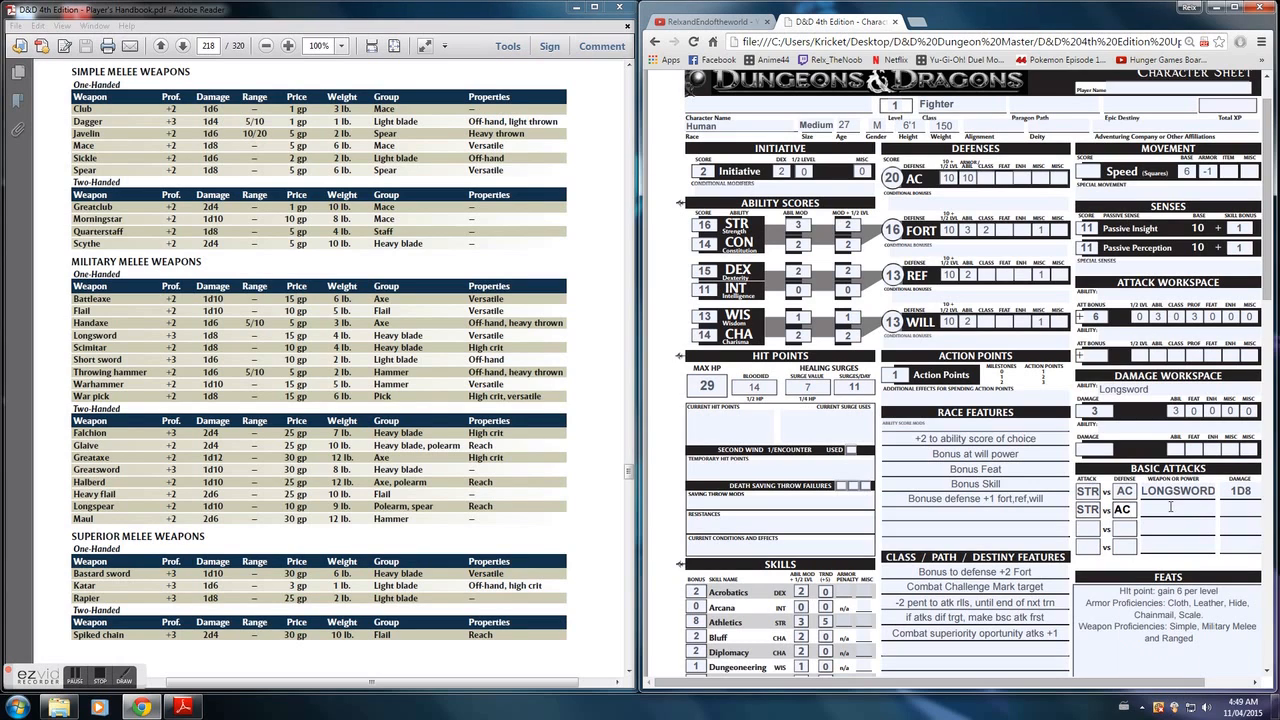
{"action": "left_click", "coordinate": [1171, 507]}
{"action": "key", "text": "Caps_Lock"}
{"action": "type", "text": "LONGSWORD"}
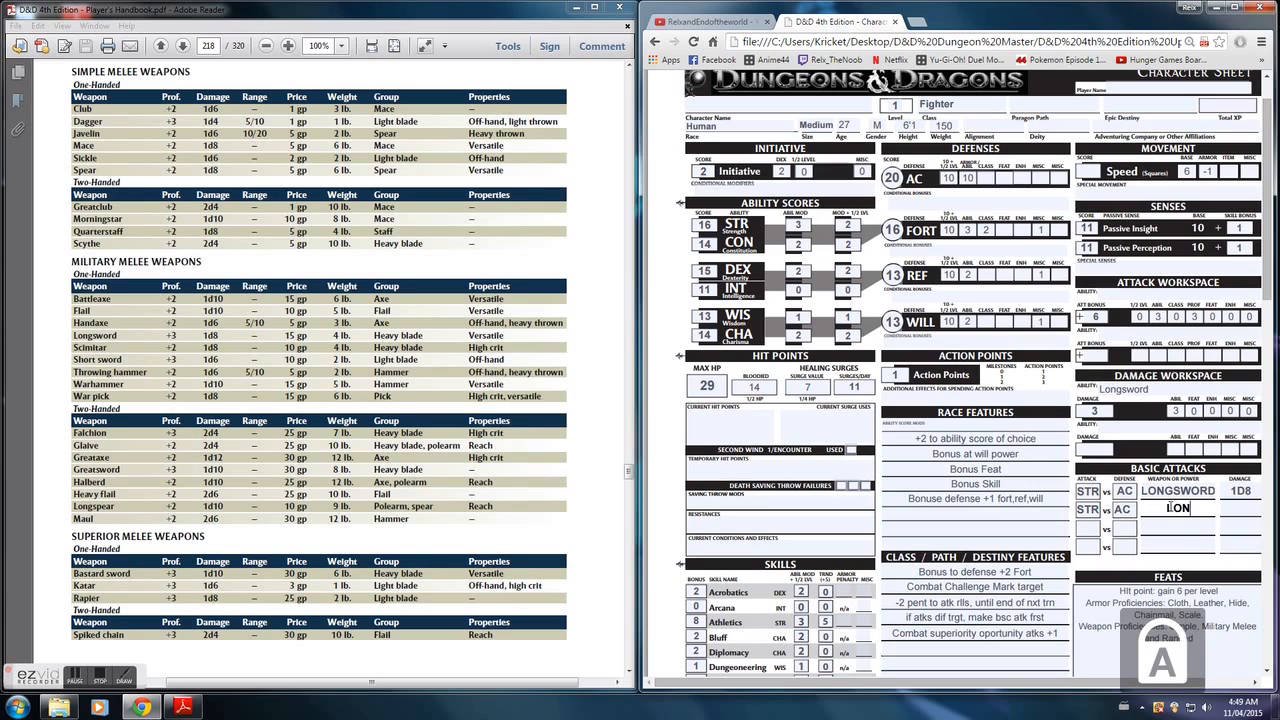
{"action": "key", "text": "Caps_Lock"}
{"action": "left_click", "coordinate": [1247, 507]}
{"action": "type", "text": "1"}
{"action": "key", "text": "Caps_Lock"}
{"action": "type", "text": "D10"}
- Record 35G under Coins and Other Wealth on the character sheet's second page
{"action": "left_click", "coordinate": [1122, 427]}
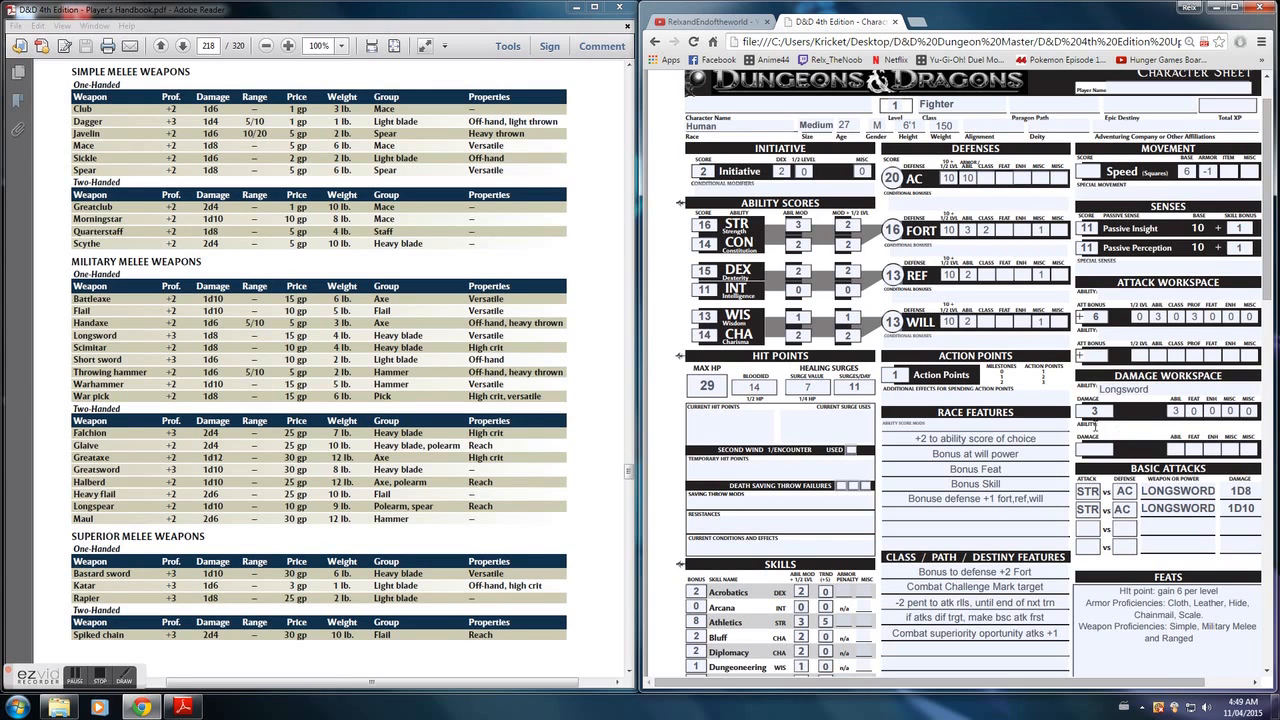
{"action": "scroll", "coordinate": [987, 437], "scroll_direction": "down", "scroll_amount": 10}
{"action": "scroll", "coordinate": [987, 437], "scroll_direction": "down", "scroll_amount": 6}
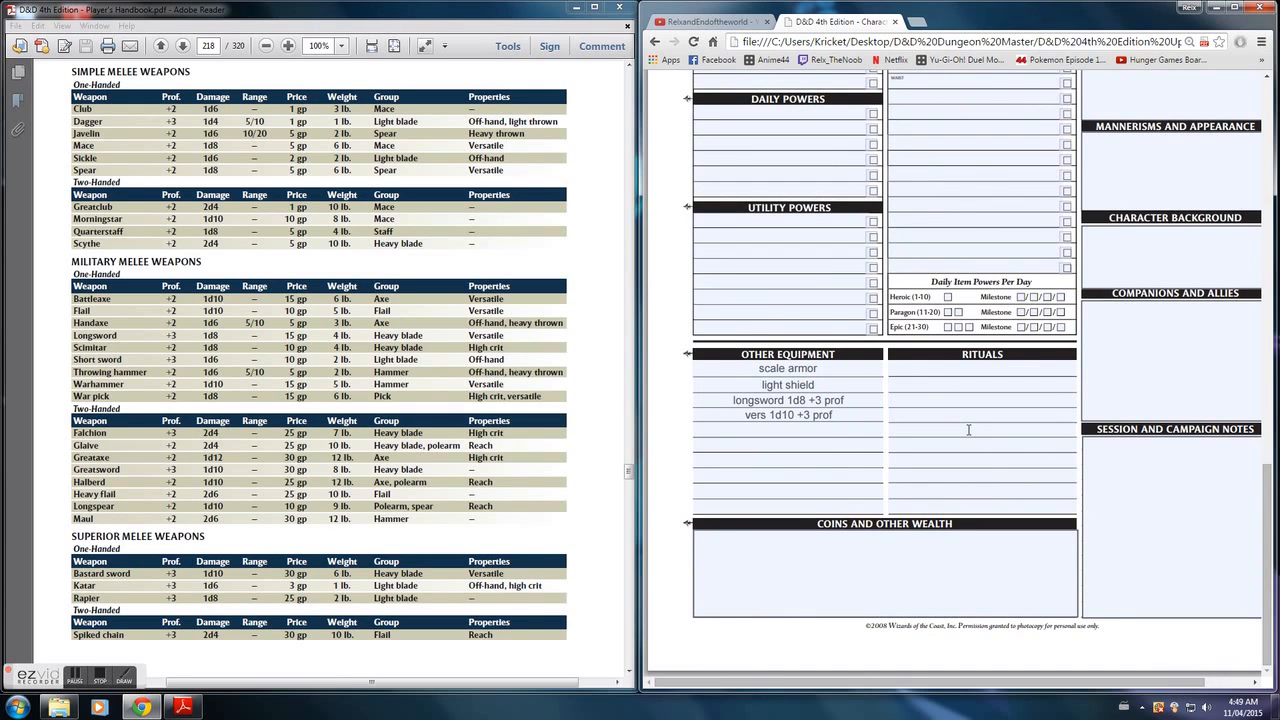
{"action": "scroll", "coordinate": [965, 432], "scroll_direction": "up", "scroll_amount": 1}
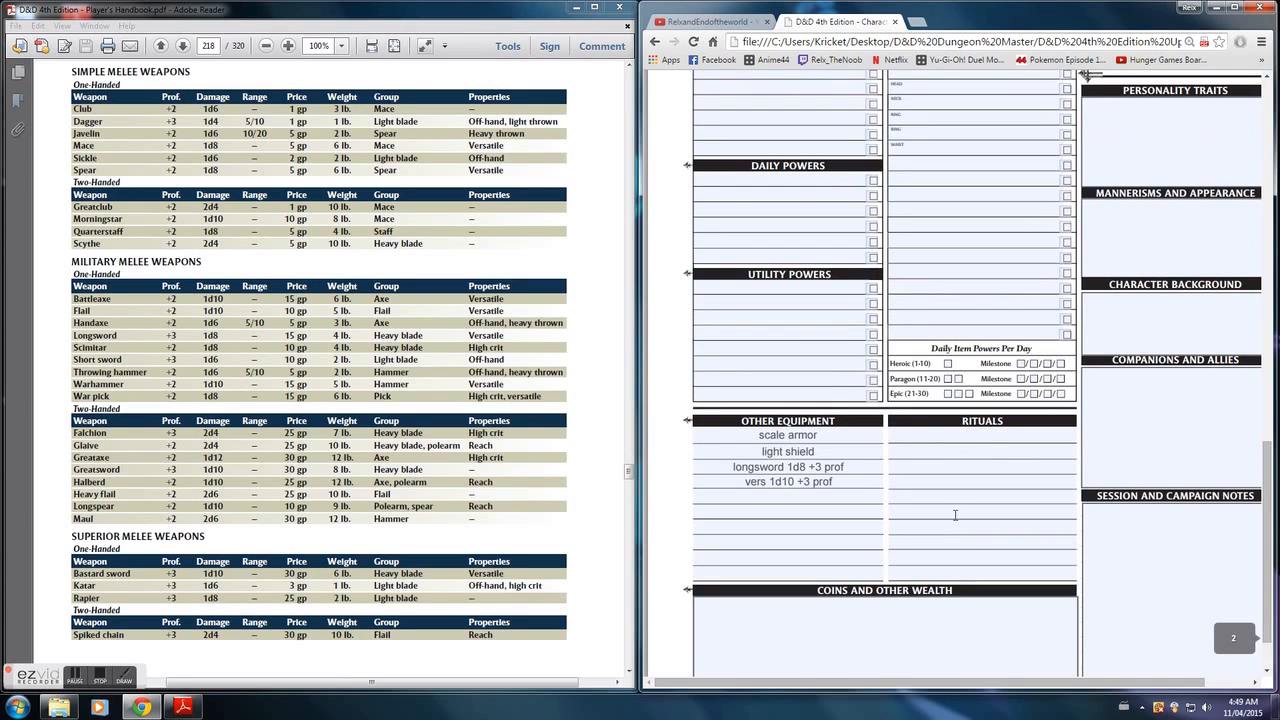
{"action": "left_click", "coordinate": [850, 630]}
{"action": "type", "text": "35"}
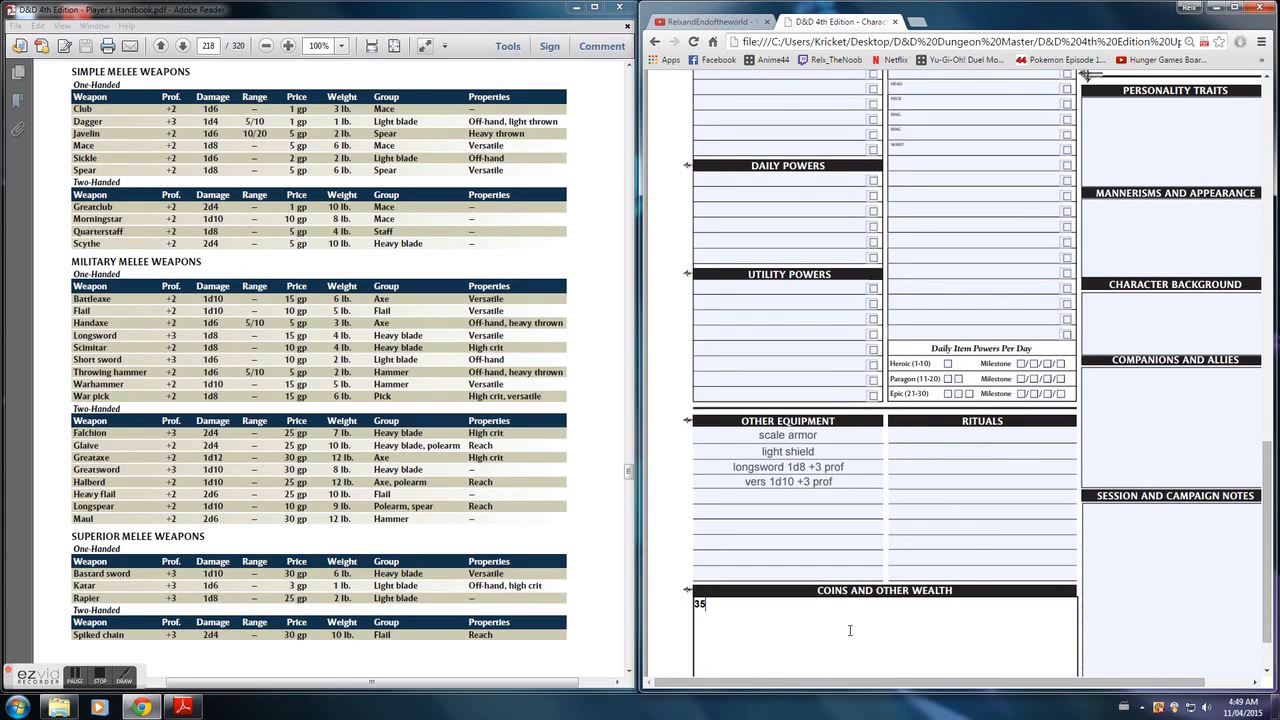
{"action": "type", "text": "G"}
- Draw red freehand lines over the Personality Traits, Mannerisms and Appearance, Character Background, Companions and Allies, and Session and Campaign Notes boxes
{"action": "scroll", "coordinate": [981, 482], "scroll_direction": "up", "scroll_amount": 5}
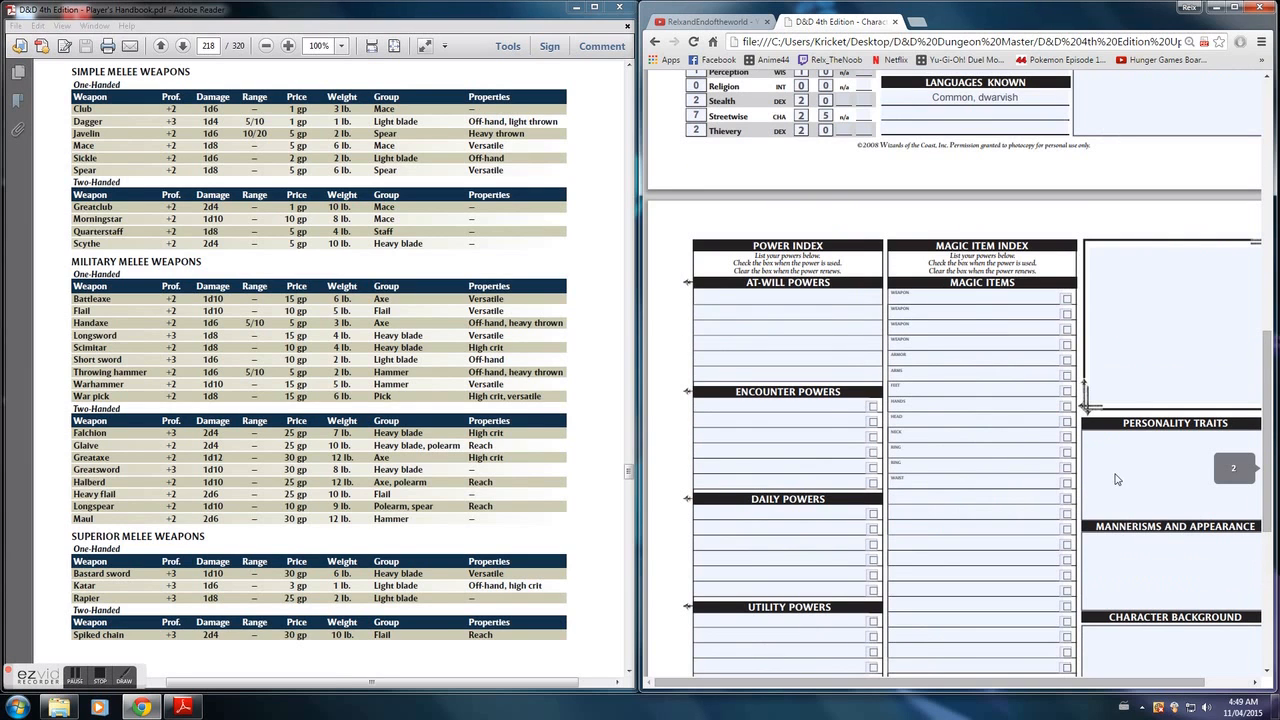
{"action": "scroll", "coordinate": [1117, 480], "scroll_direction": "down", "scroll_amount": 3}
{"action": "left_click_drag", "start_coordinate": [999, 689], "coordinate": [1038, 688]}
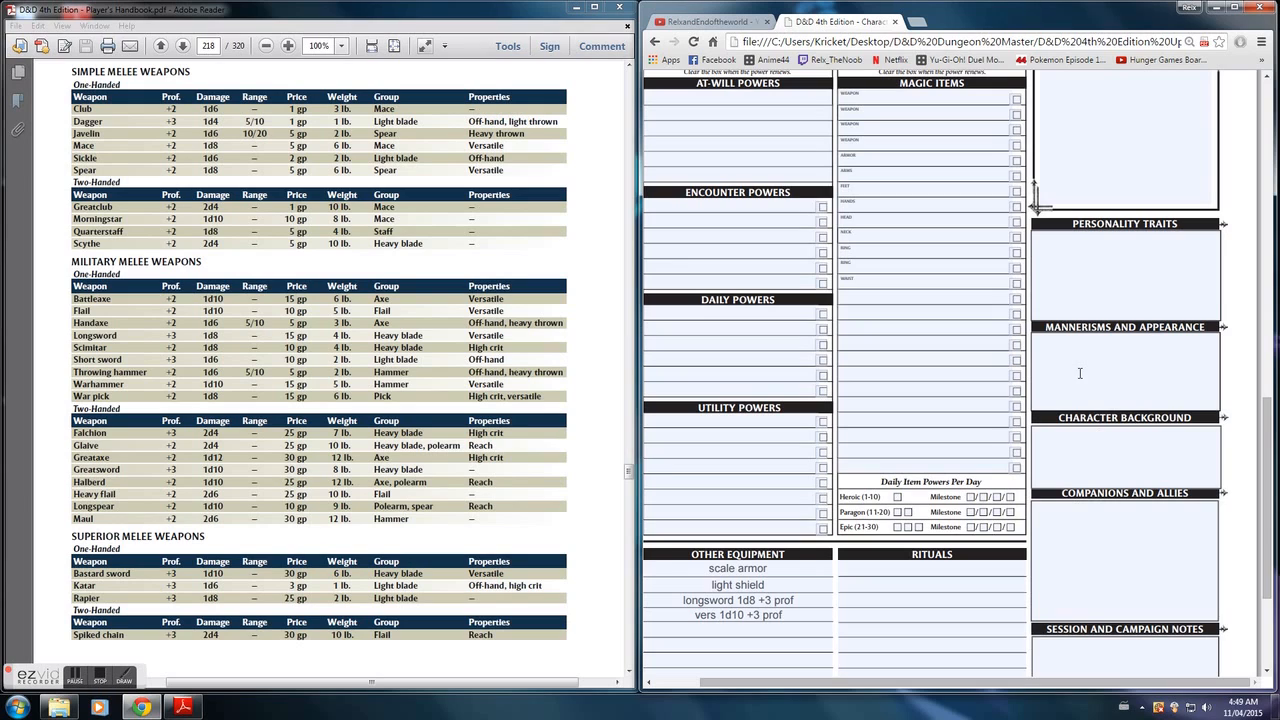
{"action": "left_click", "coordinate": [53, 412]}
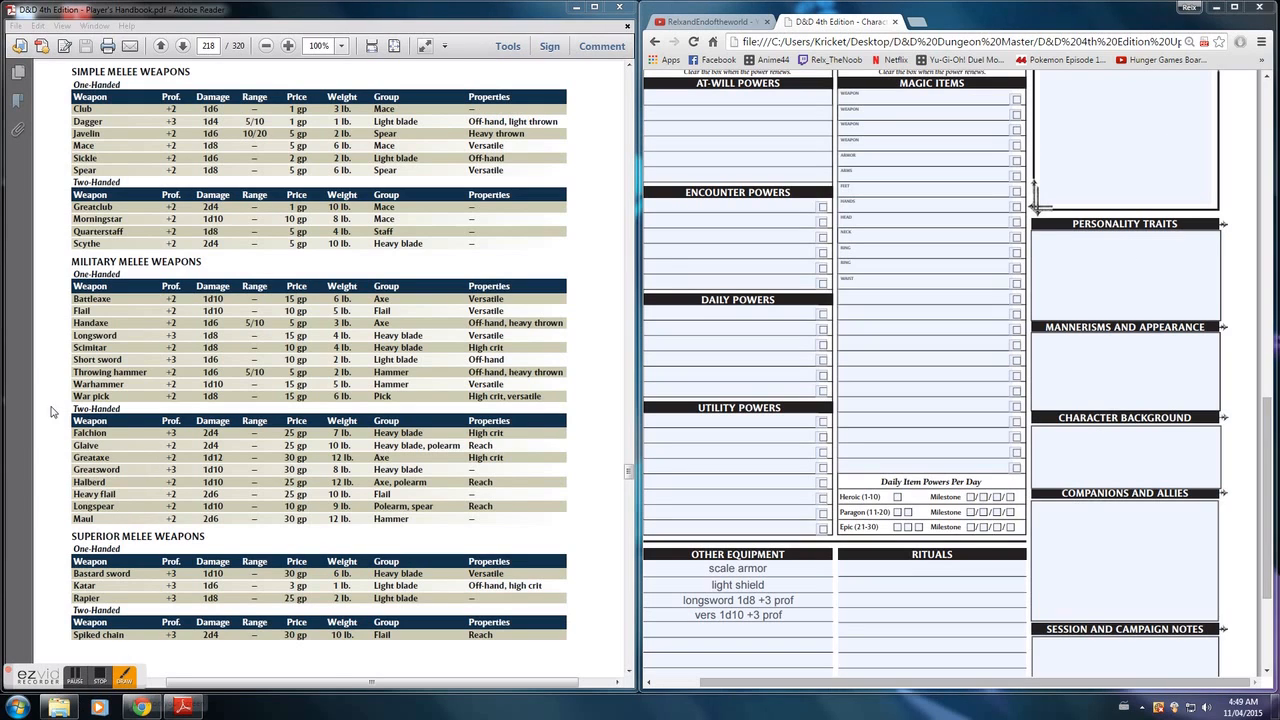
{"action": "left_click", "coordinate": [28, 463]}
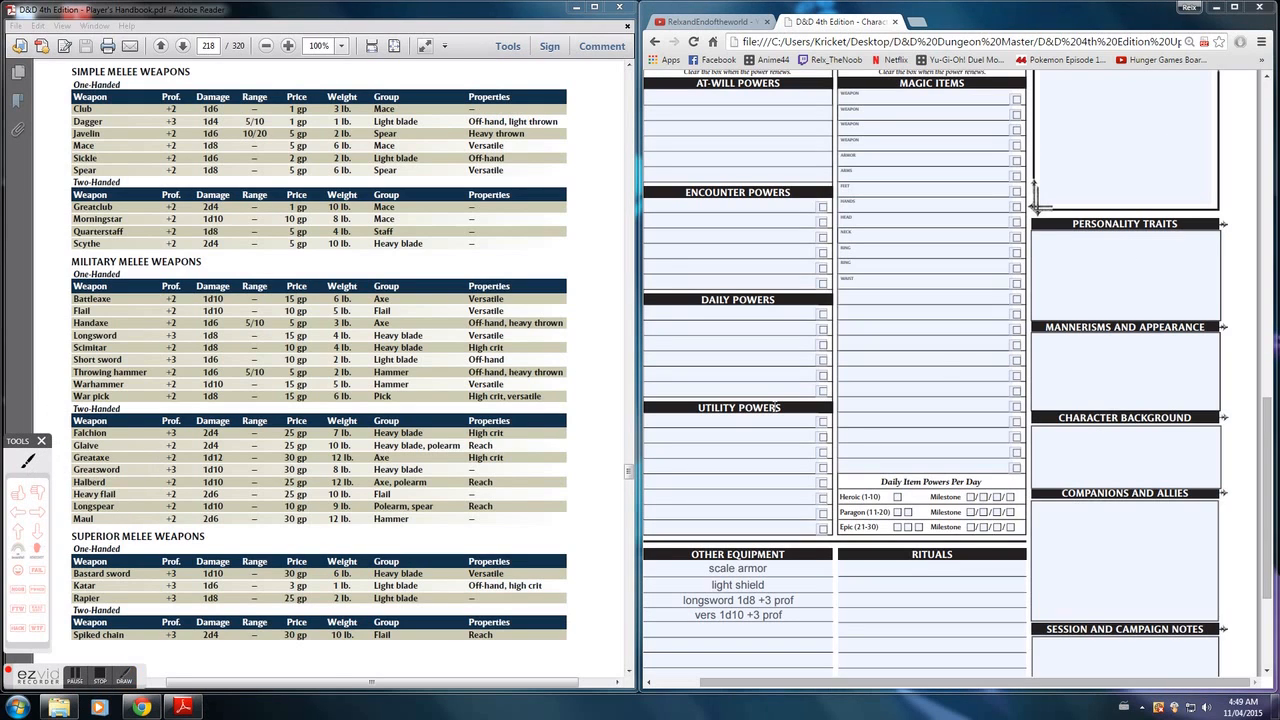
{"action": "mouse_move", "coordinate": [1060, 260]}
{"action": "left_mouse_down"}
{"action": "mouse_move", "coordinate": [1100, 270]}
{"action": "mouse_move", "coordinate": [1190, 256]}
{"action": "mouse_move", "coordinate": [1116, 280]}
{"action": "mouse_move", "coordinate": [1176, 292]}
{"action": "left_mouse_up"}
{"action": "mouse_move", "coordinate": [1072, 370]}
{"action": "left_mouse_down"}
{"action": "mouse_move", "coordinate": [1188, 370]}
{"action": "mouse_move", "coordinate": [1145, 382]}
{"action": "mouse_move", "coordinate": [1186, 382]}
{"action": "left_mouse_up"}
{"action": "mouse_move", "coordinate": [1066, 442]}
{"action": "left_mouse_down"}
{"action": "mouse_move", "coordinate": [1170, 430]}
{"action": "mouse_move", "coordinate": [1206, 436]}
{"action": "mouse_move", "coordinate": [1196, 460]}
{"action": "left_mouse_up"}
{"action": "left_click_drag", "start_coordinate": [1068, 524], "coordinate": [1180, 537]}
{"action": "left_click_drag", "start_coordinate": [1095, 577], "coordinate": [1186, 574]}
{"action": "left_click_drag", "start_coordinate": [1080, 660], "coordinate": [1217, 656]}
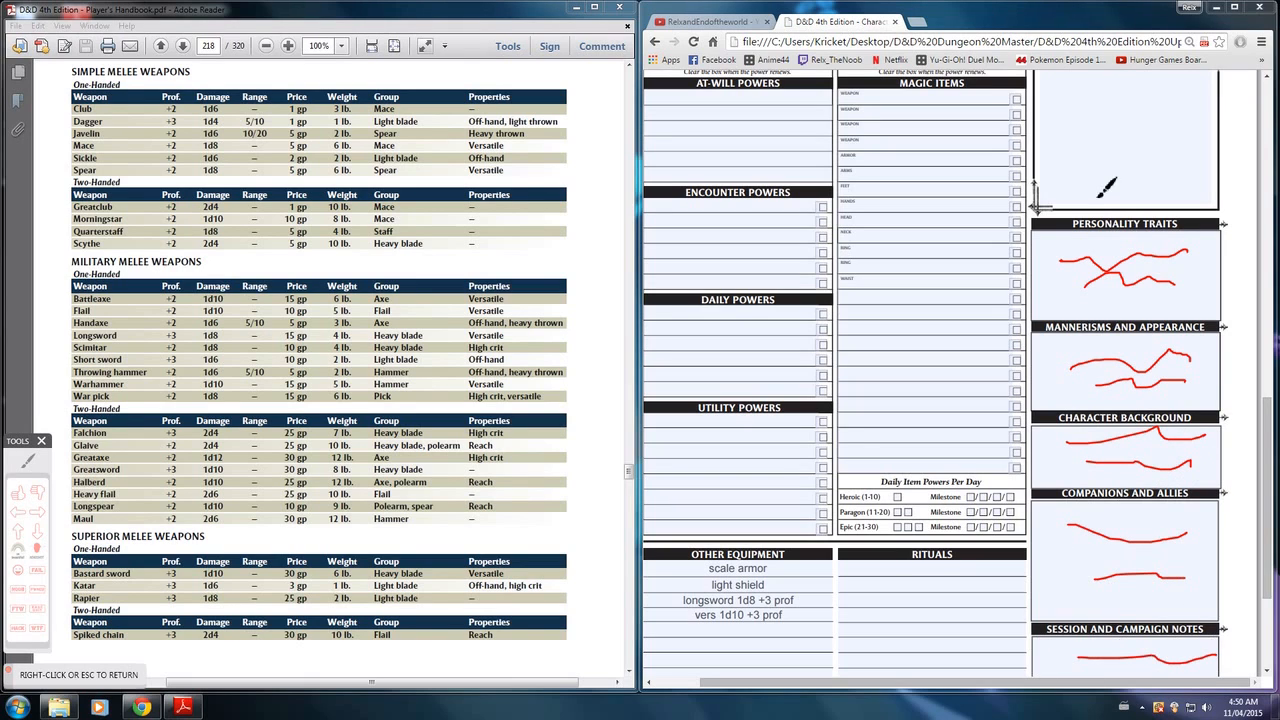
- Sketch a red stick figure in the empty portrait box and close the drawing overlay
{"action": "mouse_move", "coordinate": [1143, 92]}
{"action": "left_mouse_down"}
{"action": "mouse_move", "coordinate": [1136, 168]}
{"action": "mouse_move", "coordinate": [1104, 214]}
{"action": "mouse_move", "coordinate": [1150, 205]}
{"action": "left_mouse_up"}
{"action": "left_click_drag", "start_coordinate": [1088, 160], "coordinate": [1208, 130]}
{"action": "left_click_drag", "start_coordinate": [1110, 103], "coordinate": [1120, 103]}
{"action": "mouse_move", "coordinate": [1136, 108]}
{"action": "left_mouse_down"}
{"action": "mouse_move", "coordinate": [1148, 96]}
{"action": "mouse_move", "coordinate": [1142, 108]}
{"action": "left_mouse_up"}
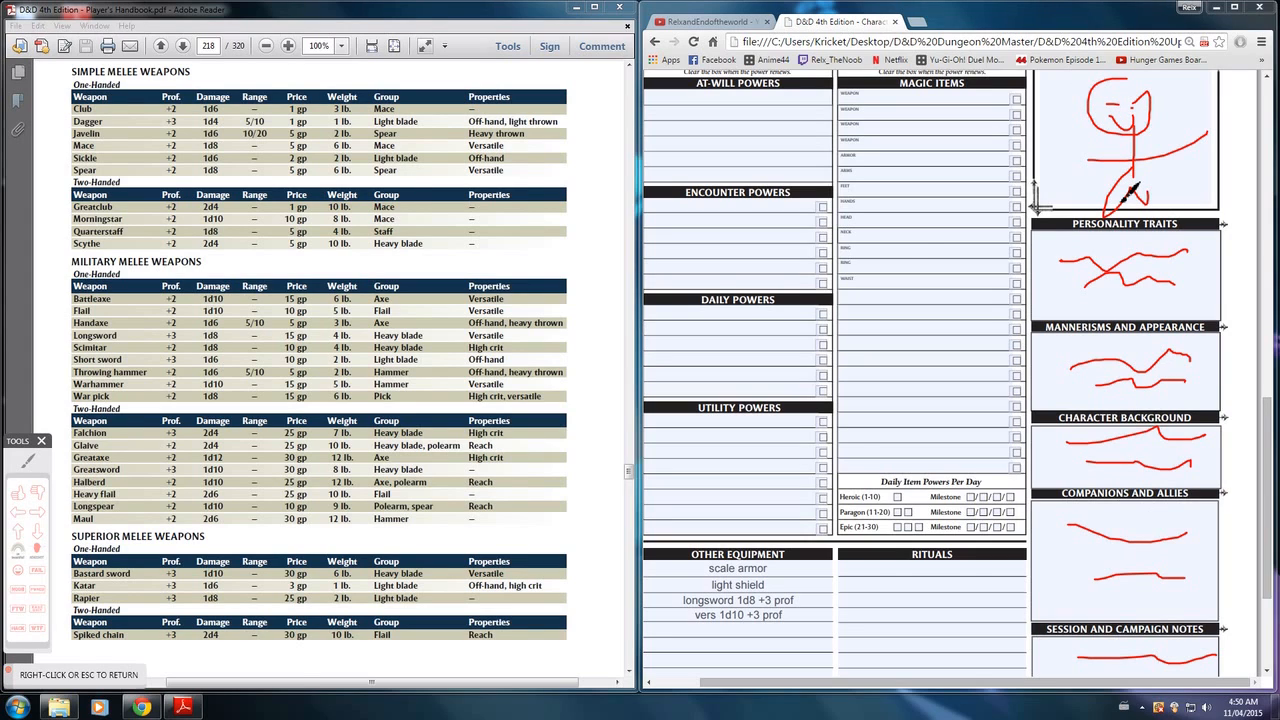
{"action": "right_click", "coordinate": [987, 320]}
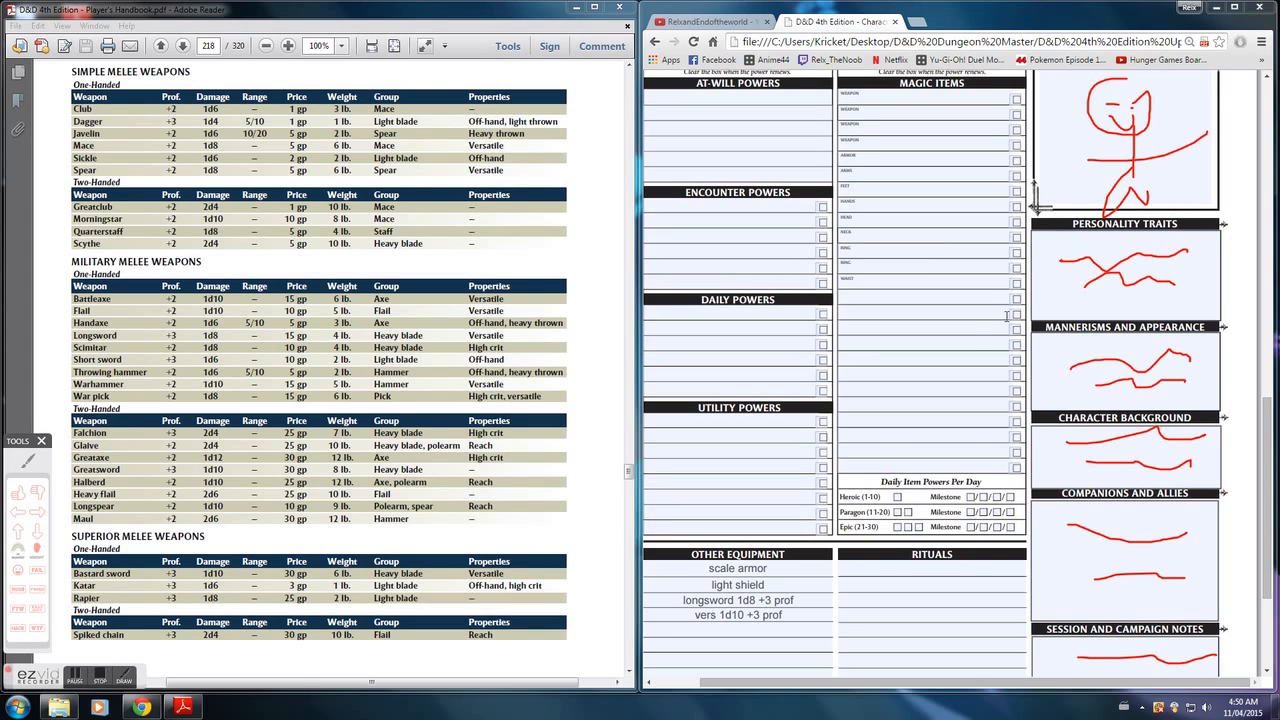
{"action": "left_click", "coordinate": [41, 440]}
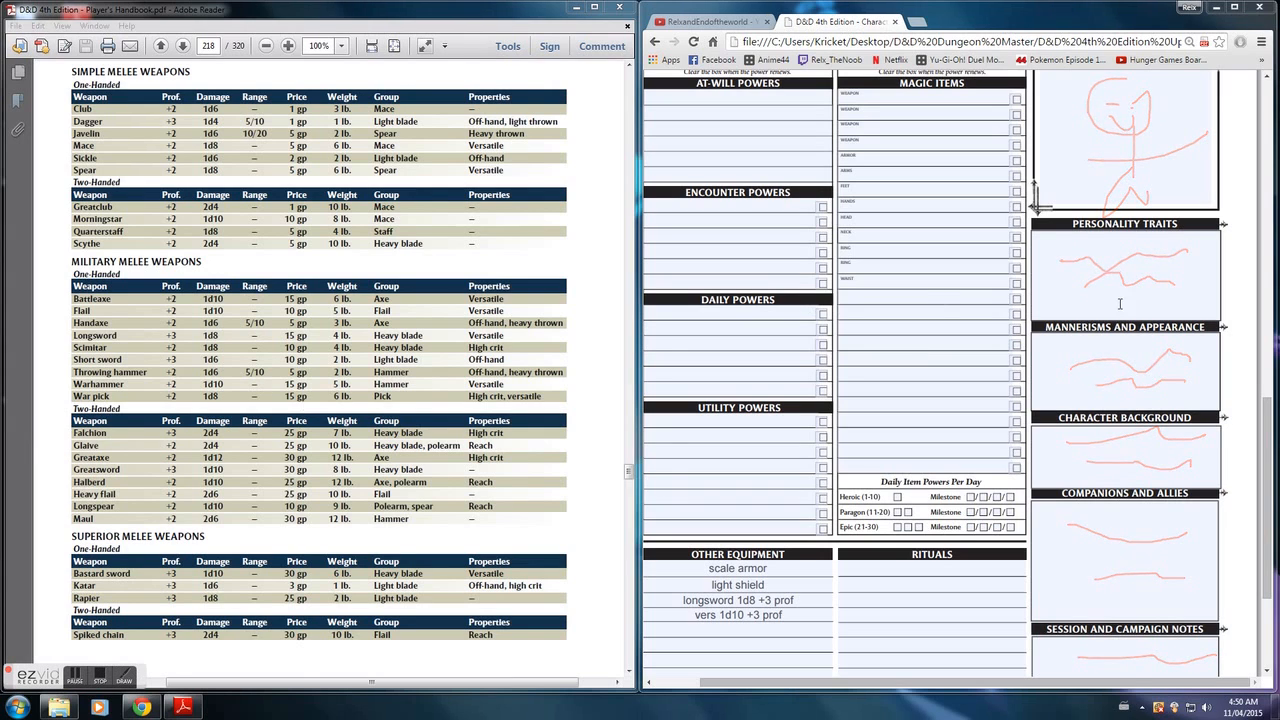
{"action": "mouse_move", "coordinate": [1269, 406]}
{"action": "left_mouse_down"}
{"action": "mouse_move", "coordinate": [1261, 128]}
{"action": "mouse_move", "coordinate": [1278, 343]}
{"action": "left_mouse_up"}
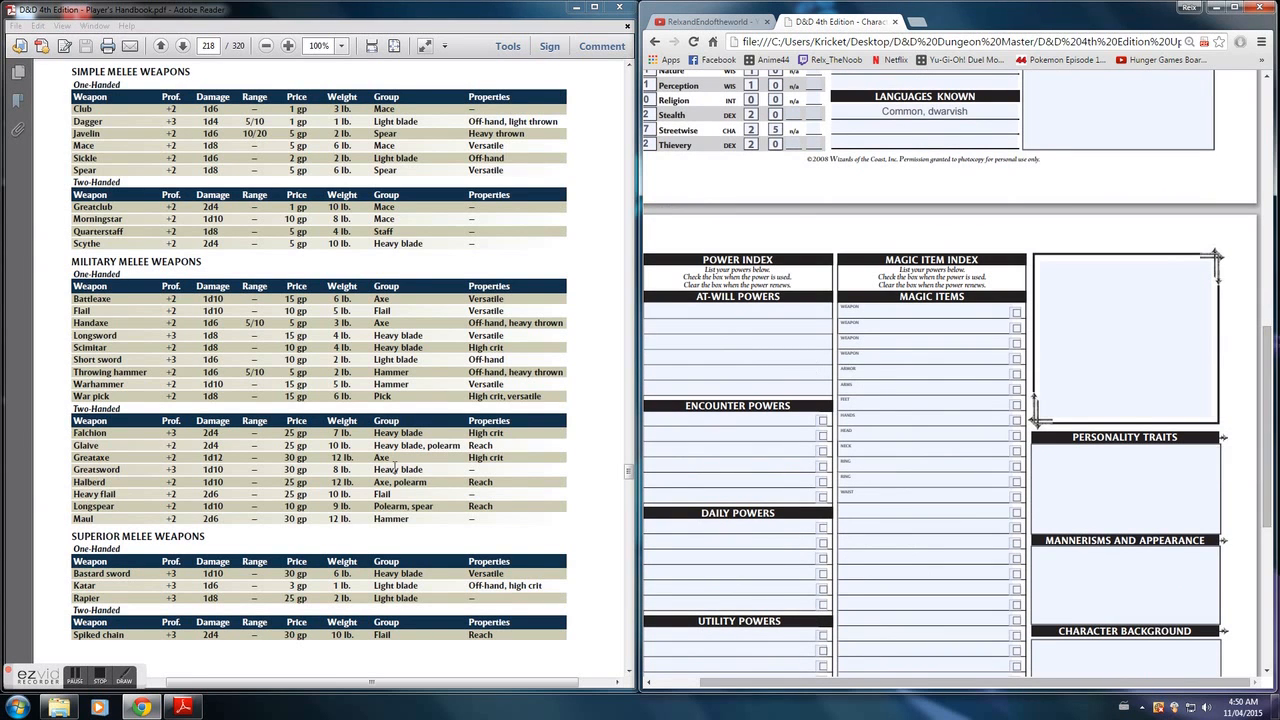
{"action": "left_click", "coordinate": [78, 683]}
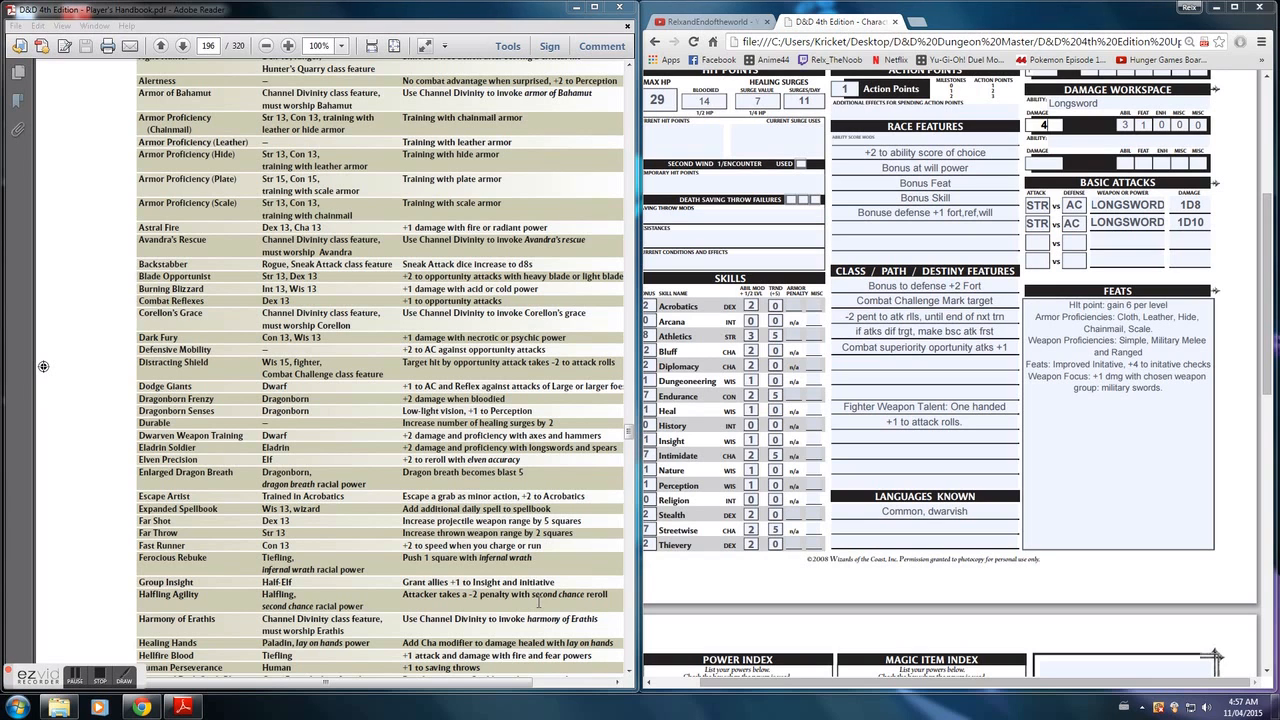
- Read through the Feat Descriptions on pages 193 to 195 of the Player's Handbook
{"action": "scroll", "coordinate": [354, 358], "scroll_direction": "up", "scroll_amount": 15}
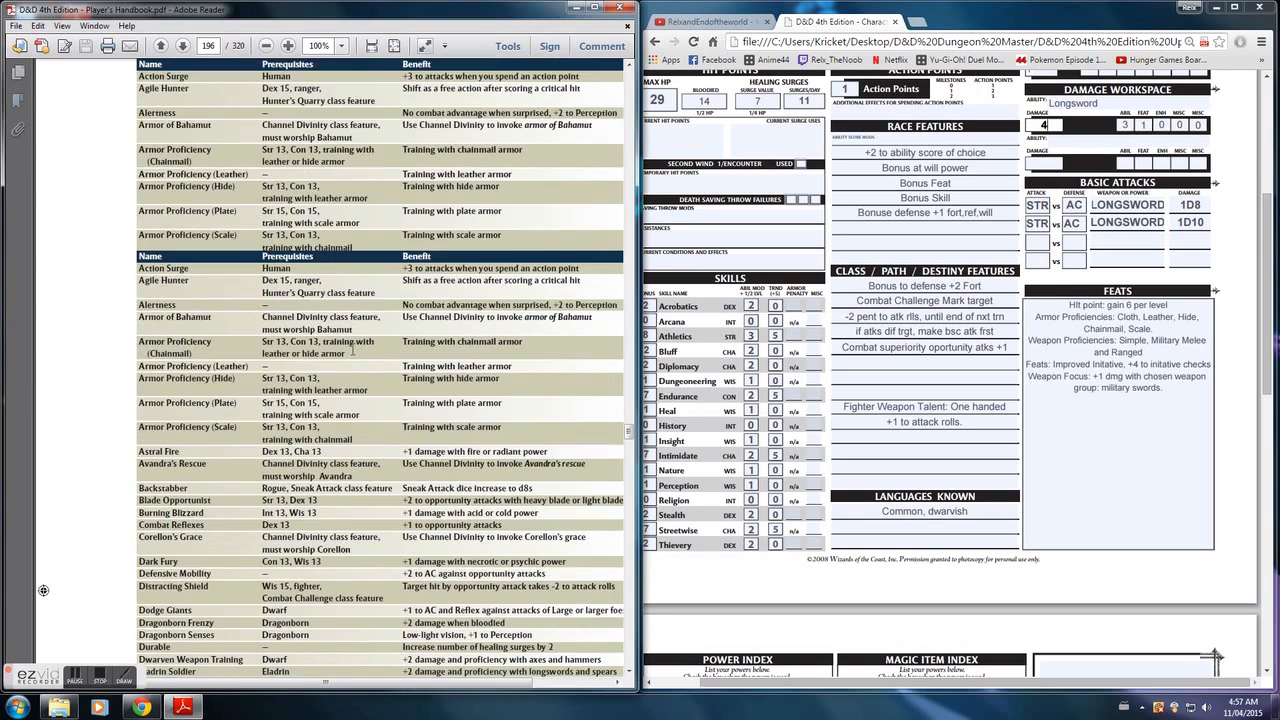
{"action": "scroll", "coordinate": [354, 358], "scroll_direction": "up", "scroll_amount": 20}
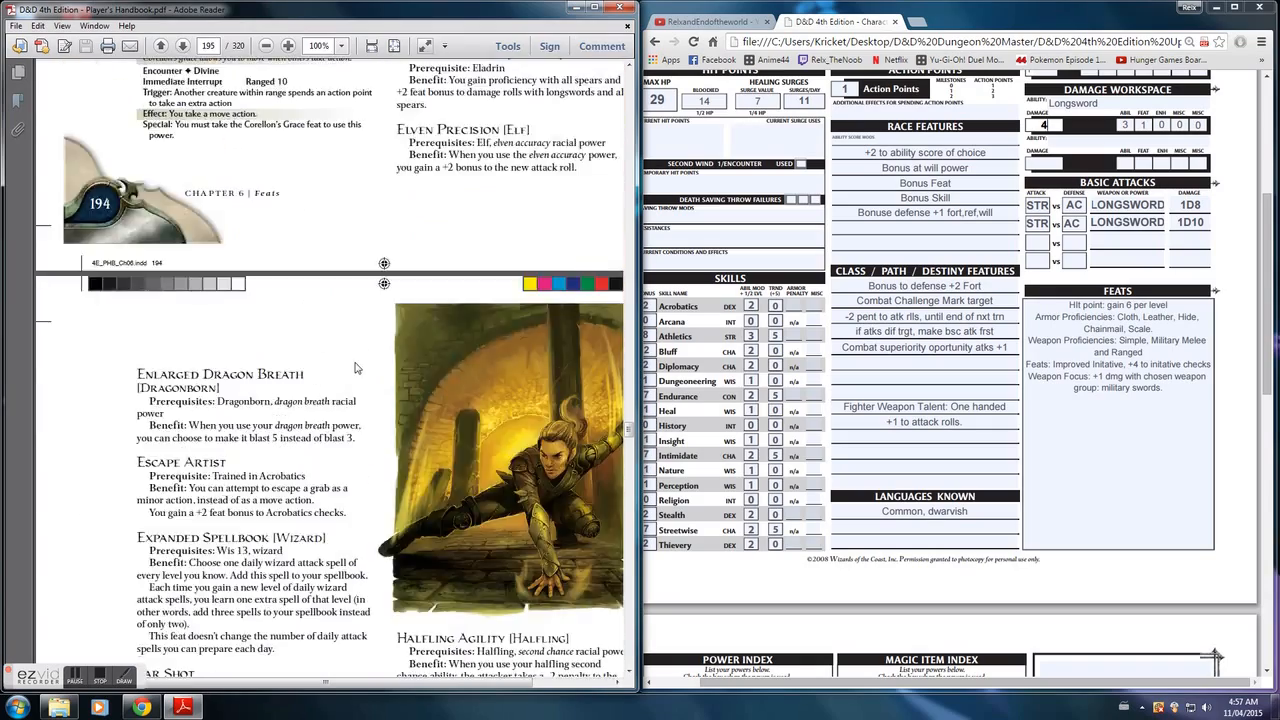
{"action": "scroll", "coordinate": [355, 365], "scroll_direction": "up", "scroll_amount": 20}
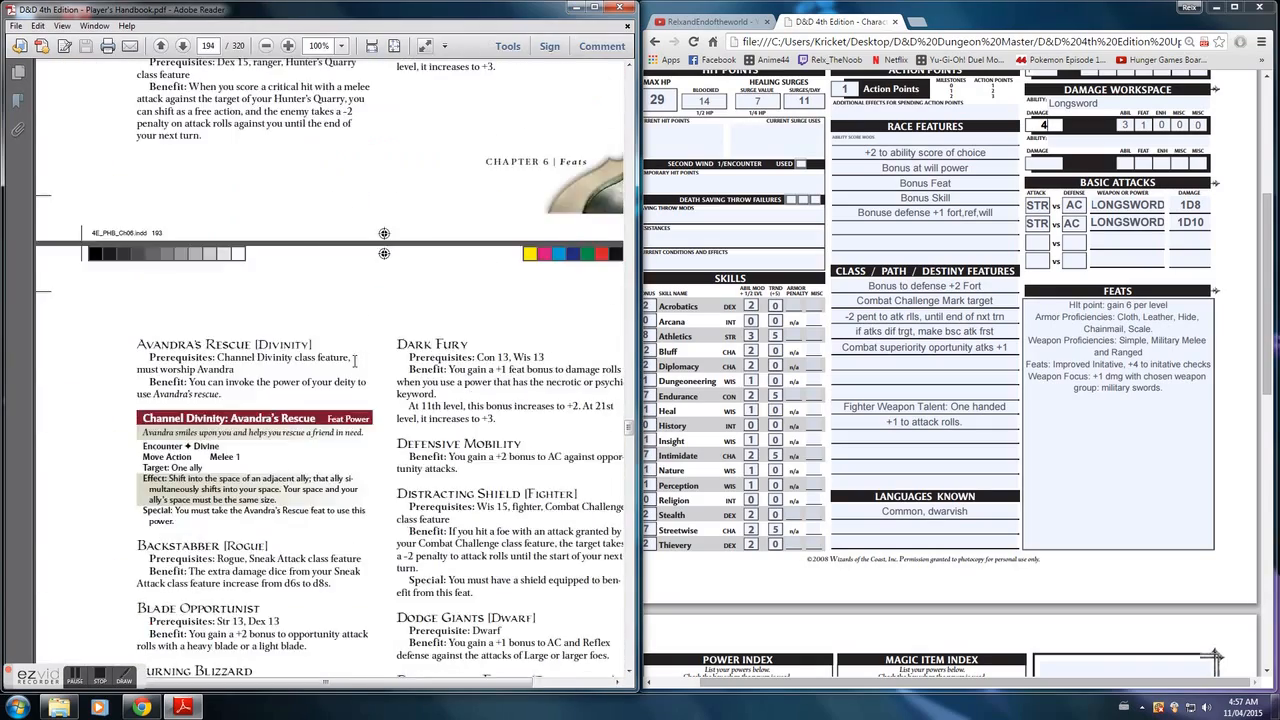
{"action": "scroll", "coordinate": [354, 361], "scroll_direction": "up", "scroll_amount": 5}
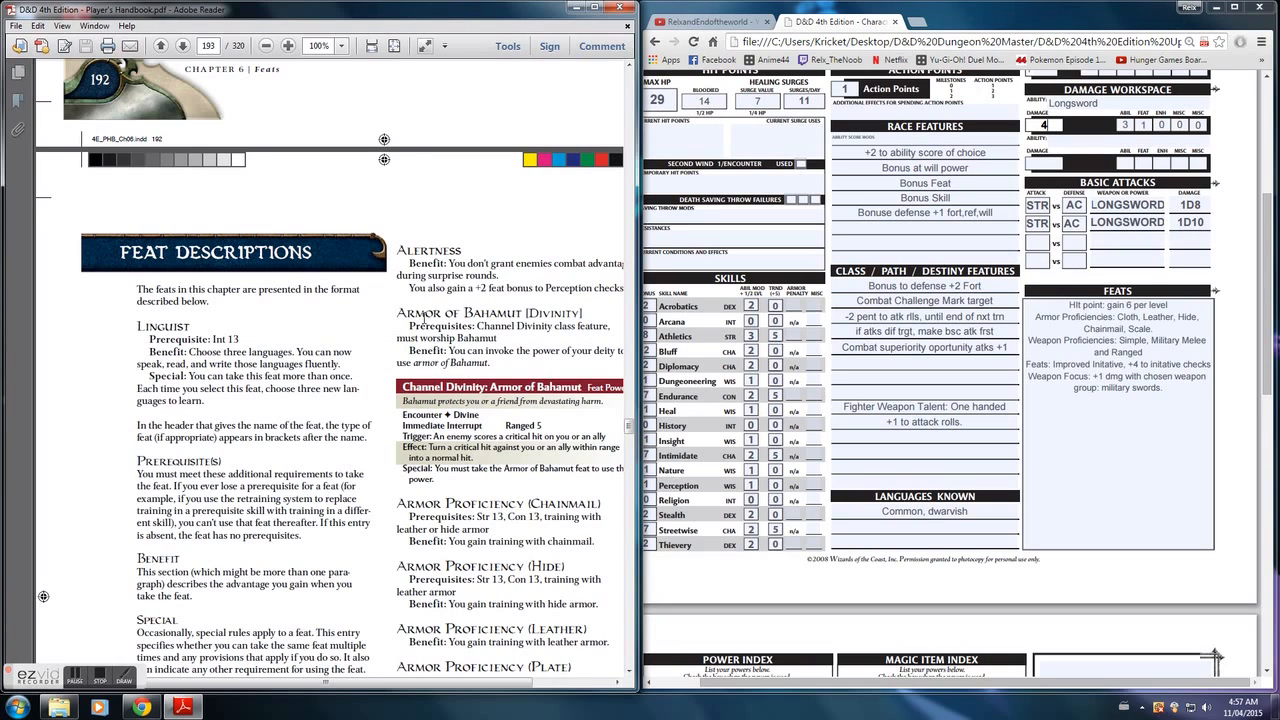
{"action": "scroll", "coordinate": [383, 333], "scroll_direction": "down", "scroll_amount": 1}
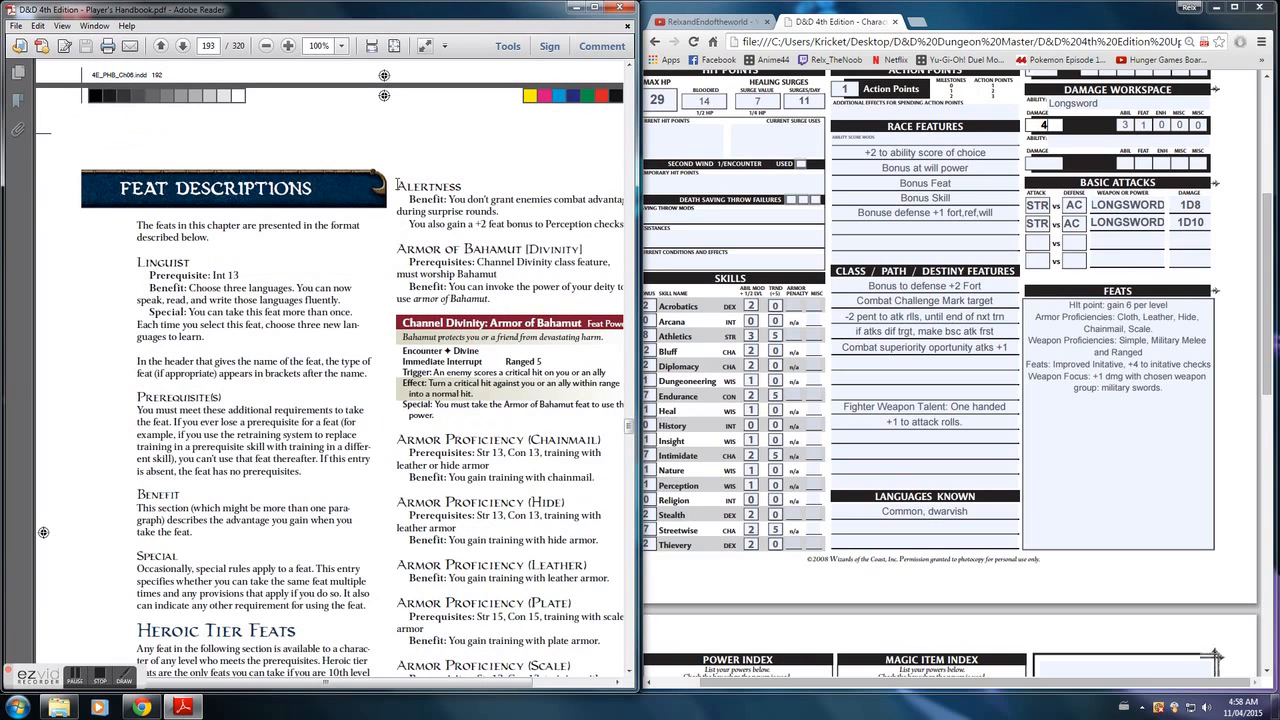
{"action": "scroll", "coordinate": [357, 325], "scroll_direction": "down", "scroll_amount": 1}
{"action": "scroll", "coordinate": [350, 327], "scroll_direction": "down", "scroll_amount": 2}
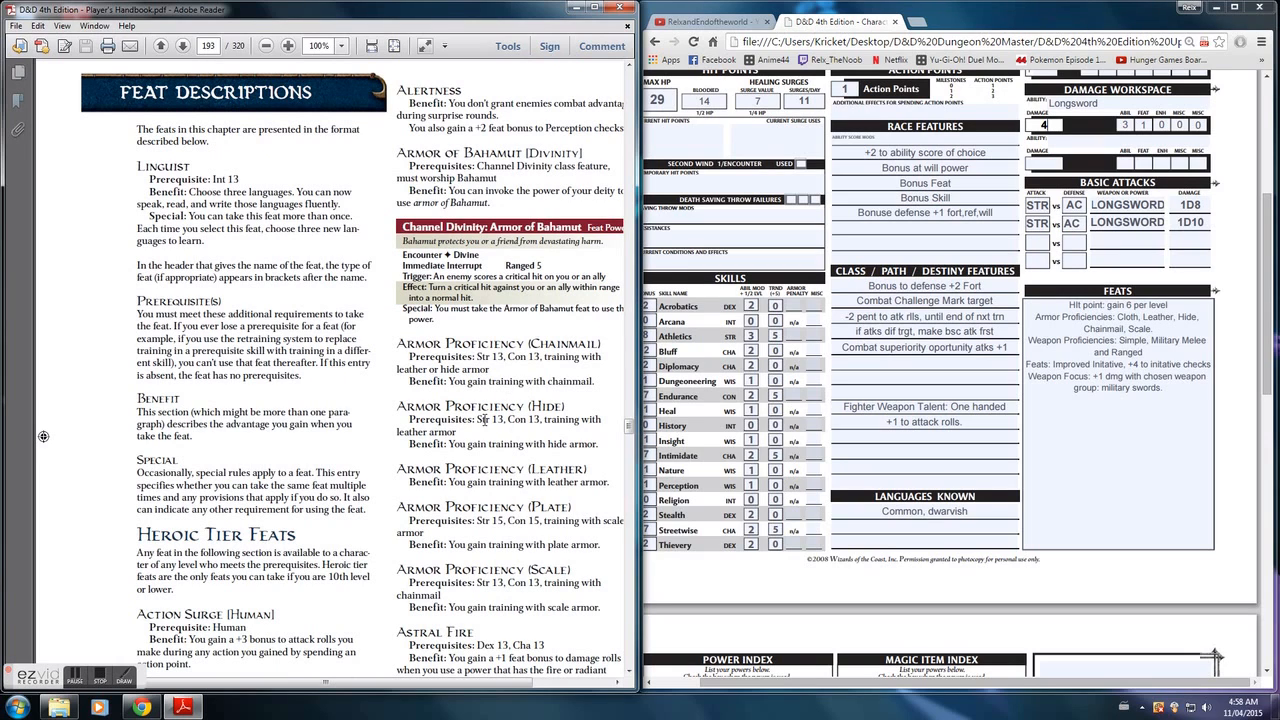
{"action": "scroll", "coordinate": [411, 412], "scroll_direction": "down", "scroll_amount": 1}
{"action": "scroll", "coordinate": [411, 412], "scroll_direction": "down", "scroll_amount": 20}
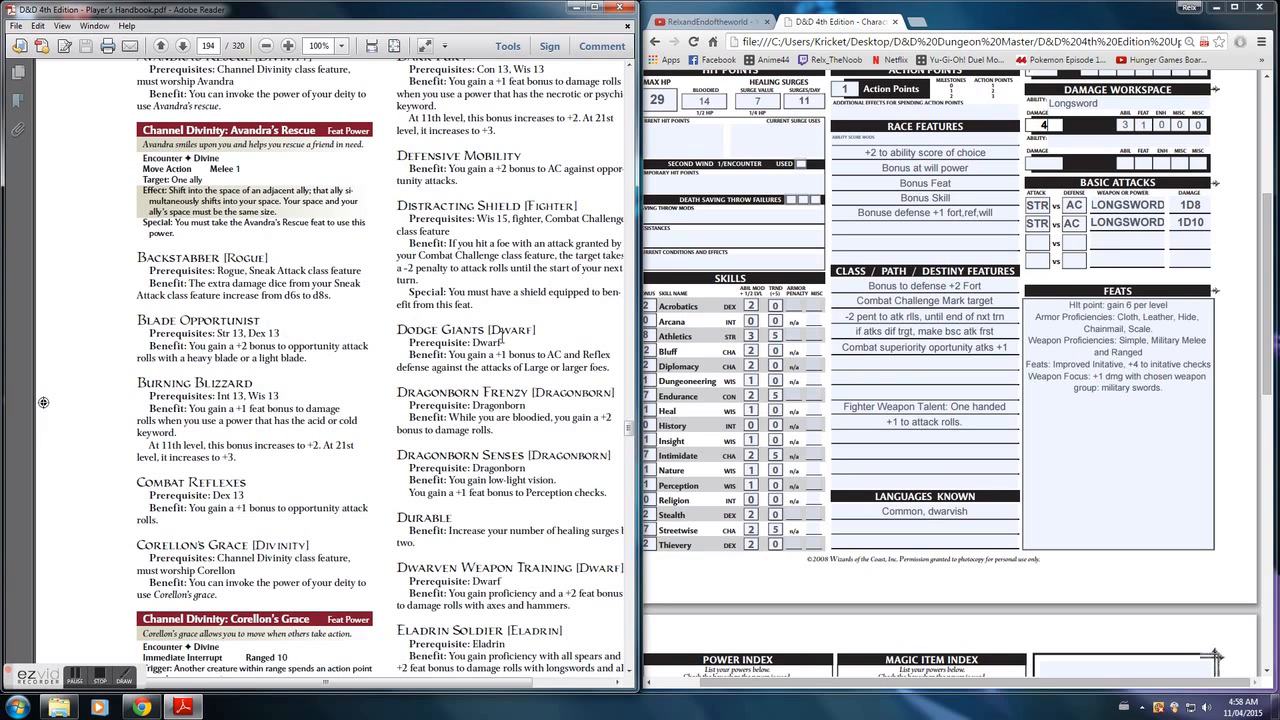
{"action": "scroll", "coordinate": [334, 376], "scroll_direction": "down", "scroll_amount": 5}
{"action": "scroll", "coordinate": [325, 390], "scroll_direction": "down", "scroll_amount": 8}
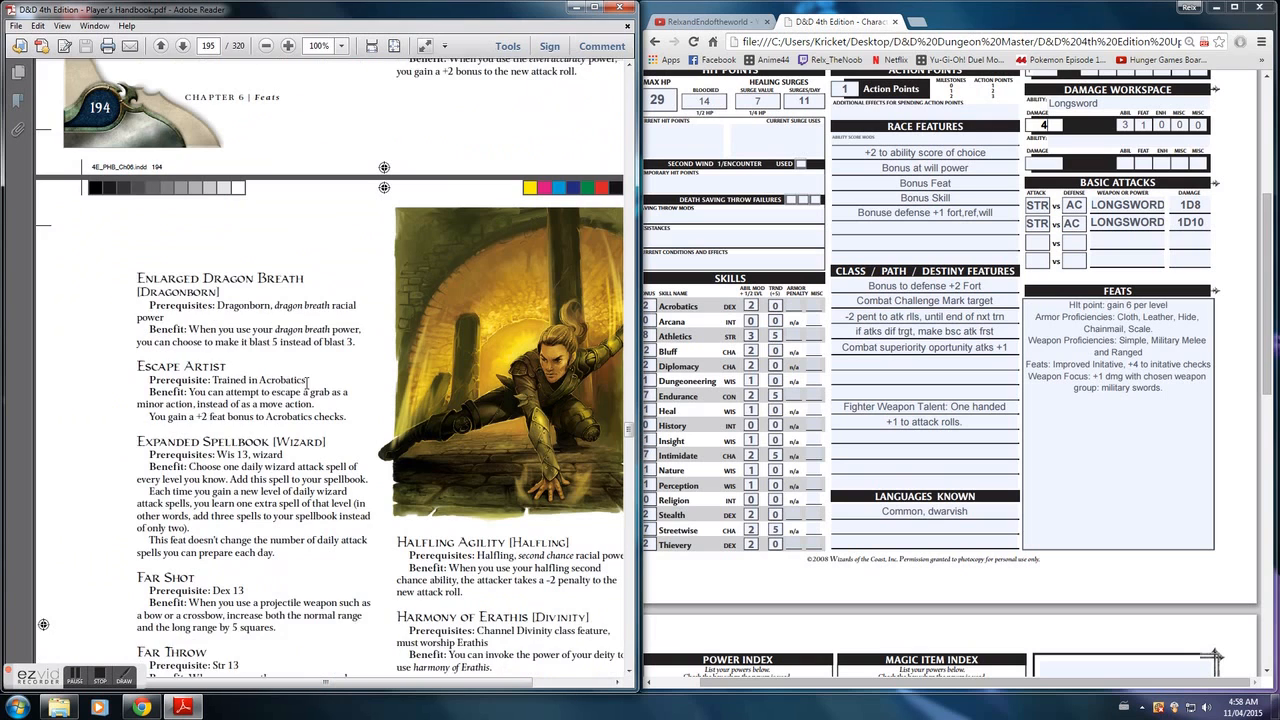
{"action": "scroll", "coordinate": [306, 381], "scroll_direction": "down", "scroll_amount": 2}
{"action": "scroll", "coordinate": [190, 370], "scroll_direction": "down", "scroll_amount": 2}
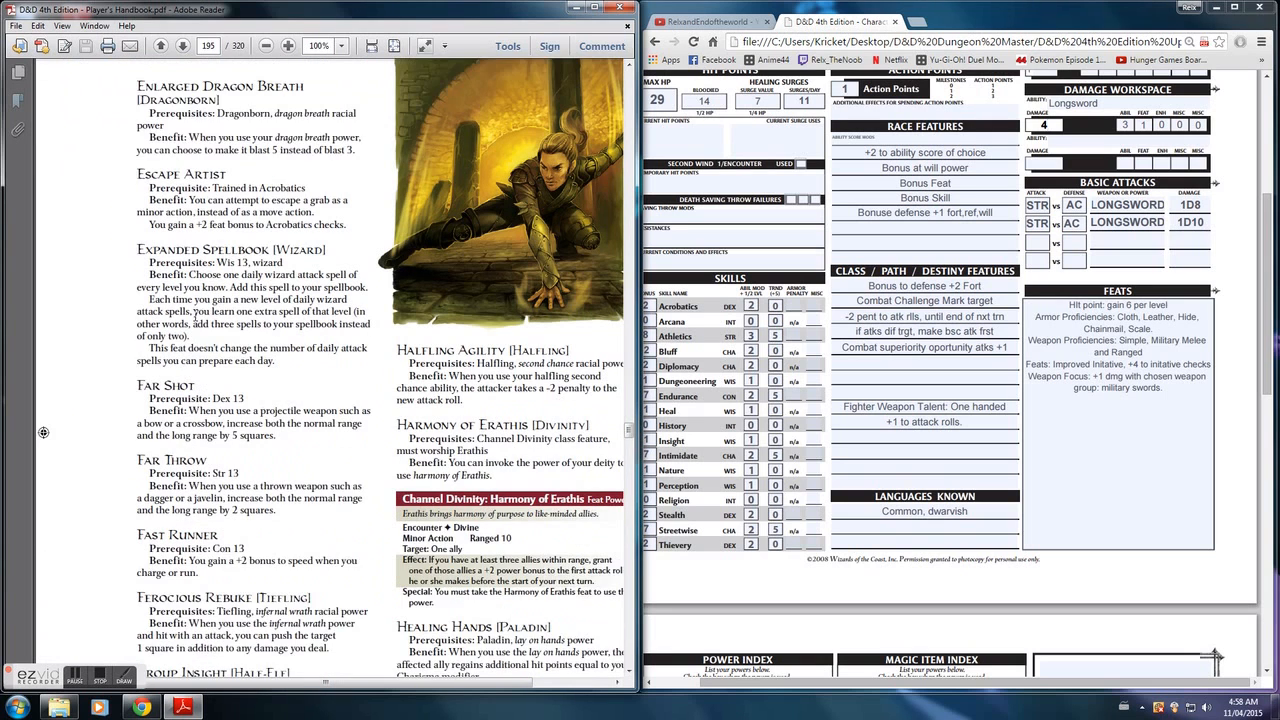
{"action": "scroll", "coordinate": [290, 320], "scroll_direction": "down", "scroll_amount": 3}
{"action": "scroll", "coordinate": [364, 410], "scroll_direction": "down", "scroll_amount": 7}
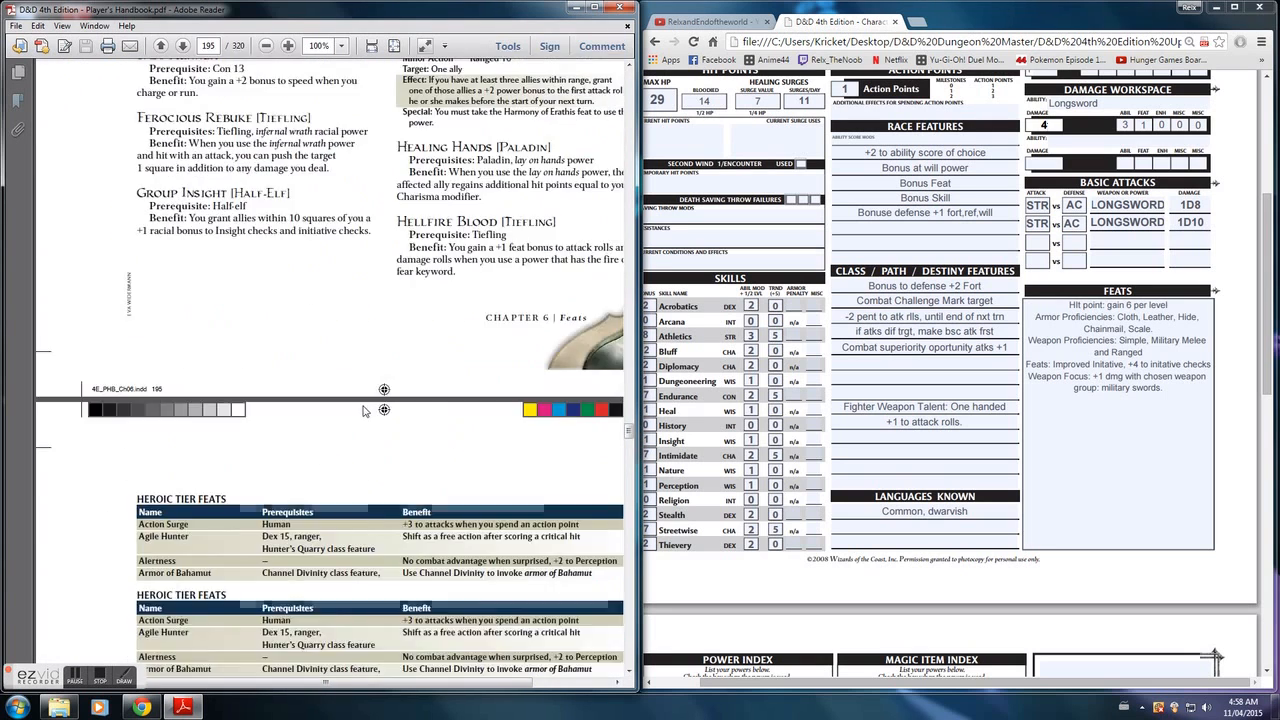
- Examine the Heroic Tier Feats tables on pages 196 and 197 and compare them with the sheet's Initiative section
{"action": "scroll", "coordinate": [350, 400], "scroll_direction": "down", "scroll_amount": 4}
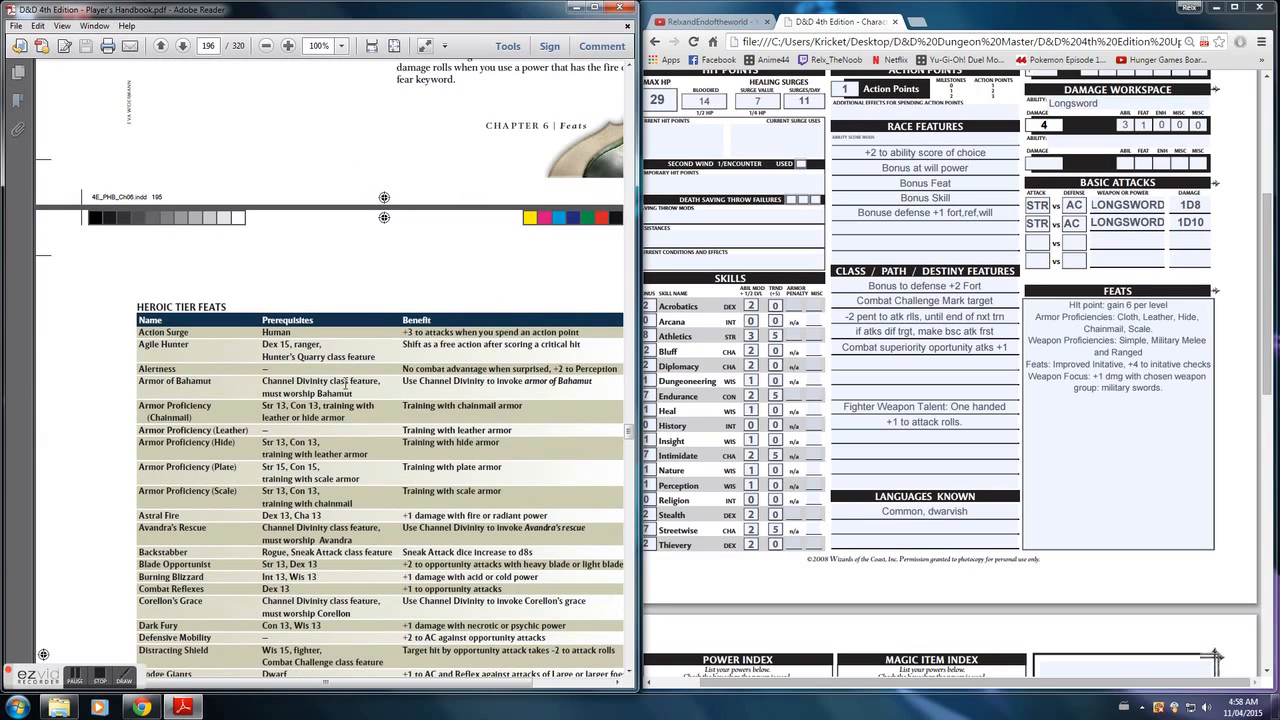
{"action": "scroll", "coordinate": [340, 383], "scroll_direction": "down", "scroll_amount": 6}
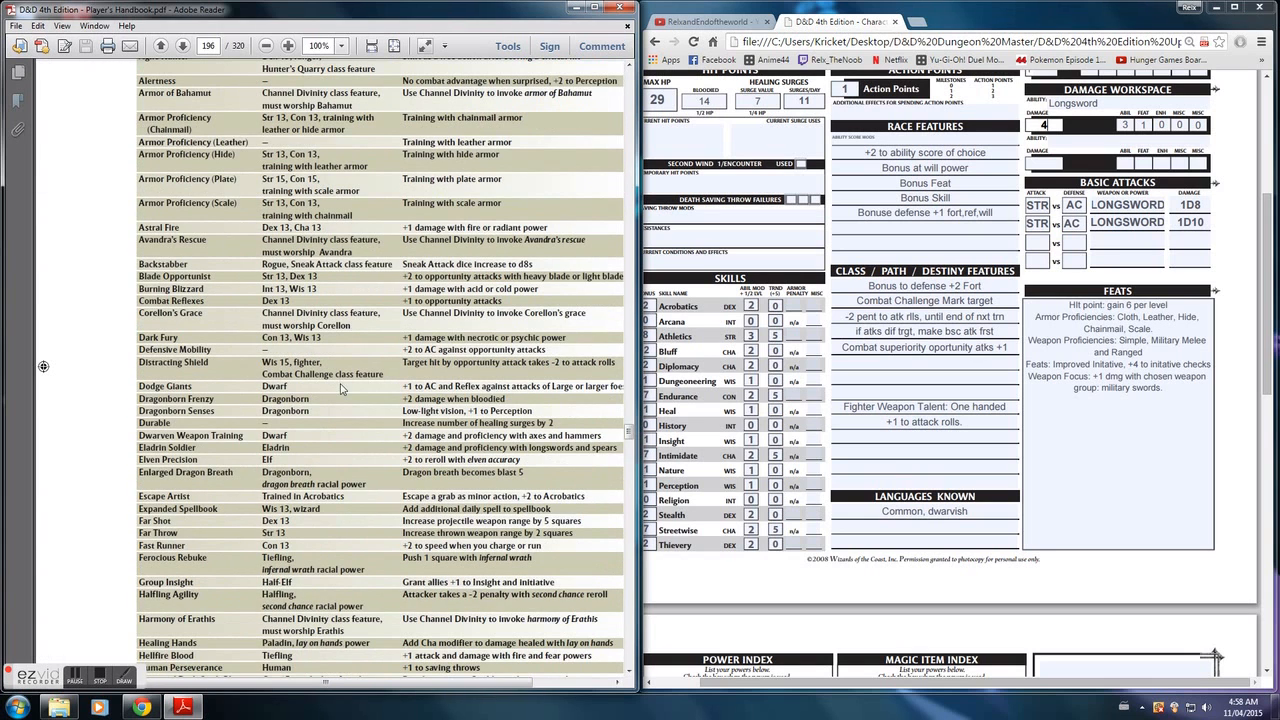
{"action": "scroll", "coordinate": [340, 383], "scroll_direction": "down", "scroll_amount": 4}
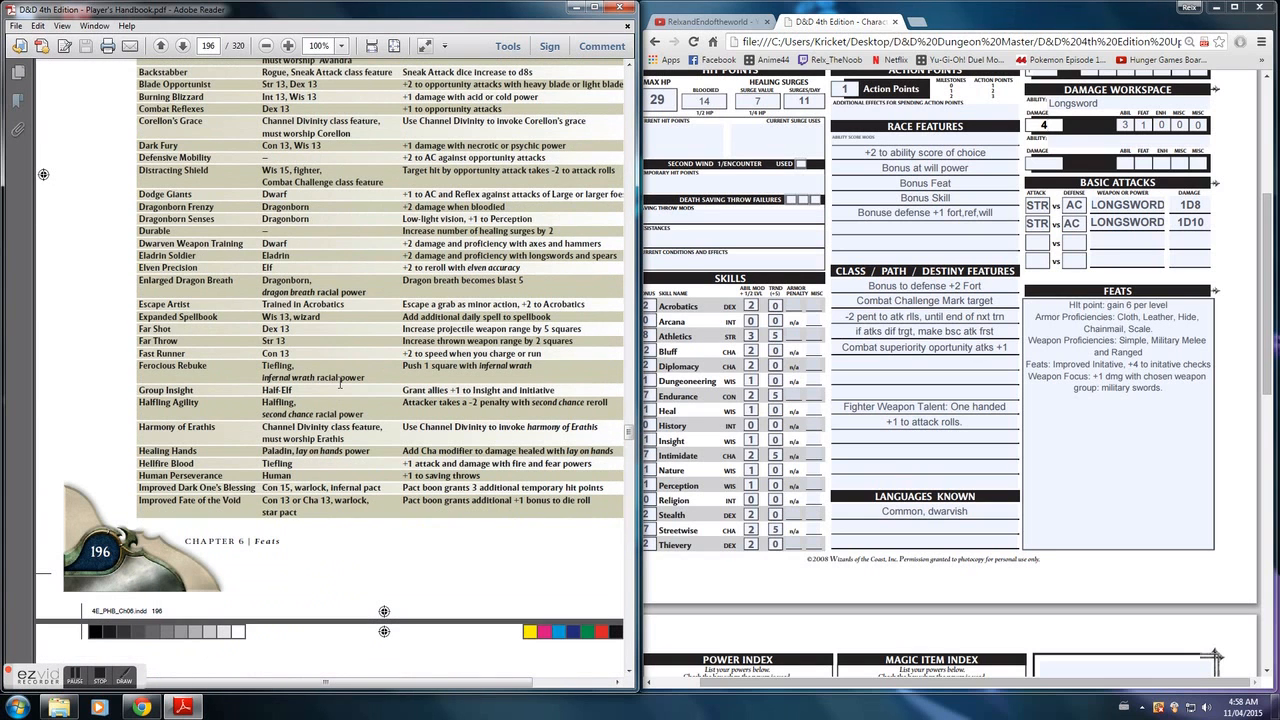
{"action": "scroll", "coordinate": [340, 383], "scroll_direction": "down", "scroll_amount": 20}
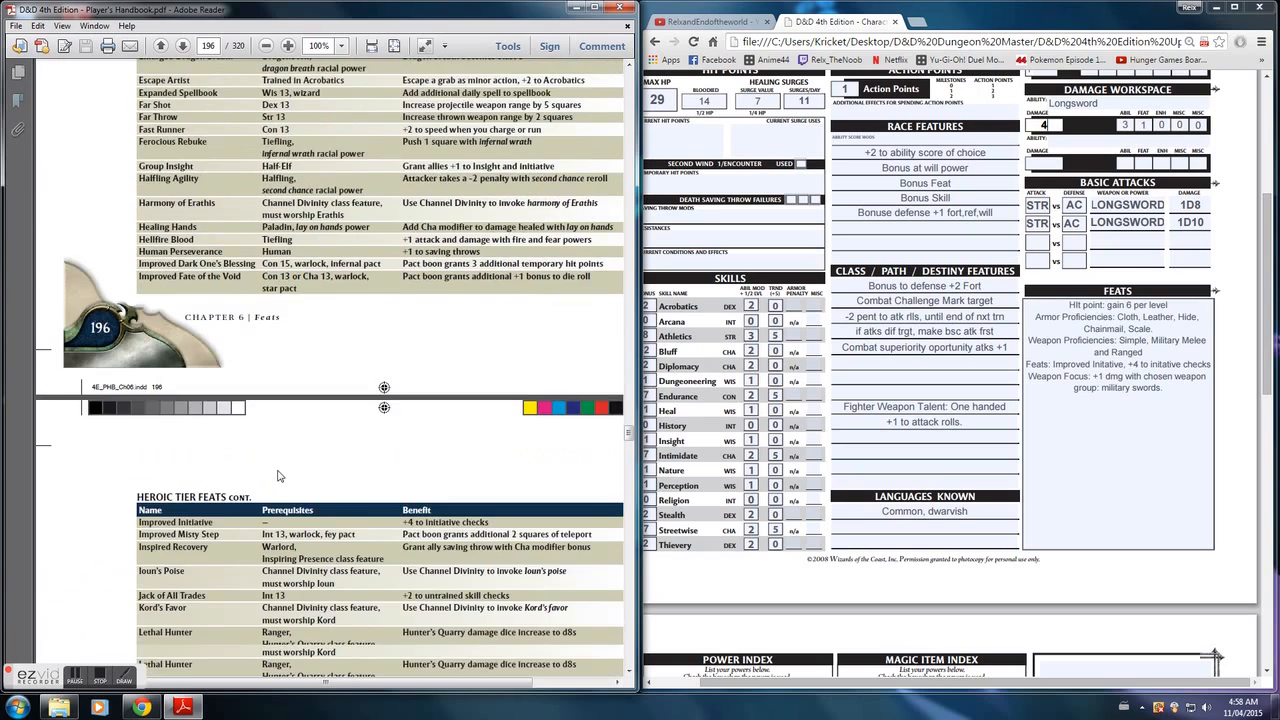
{"action": "scroll", "coordinate": [277, 472], "scroll_direction": "down", "scroll_amount": 4}
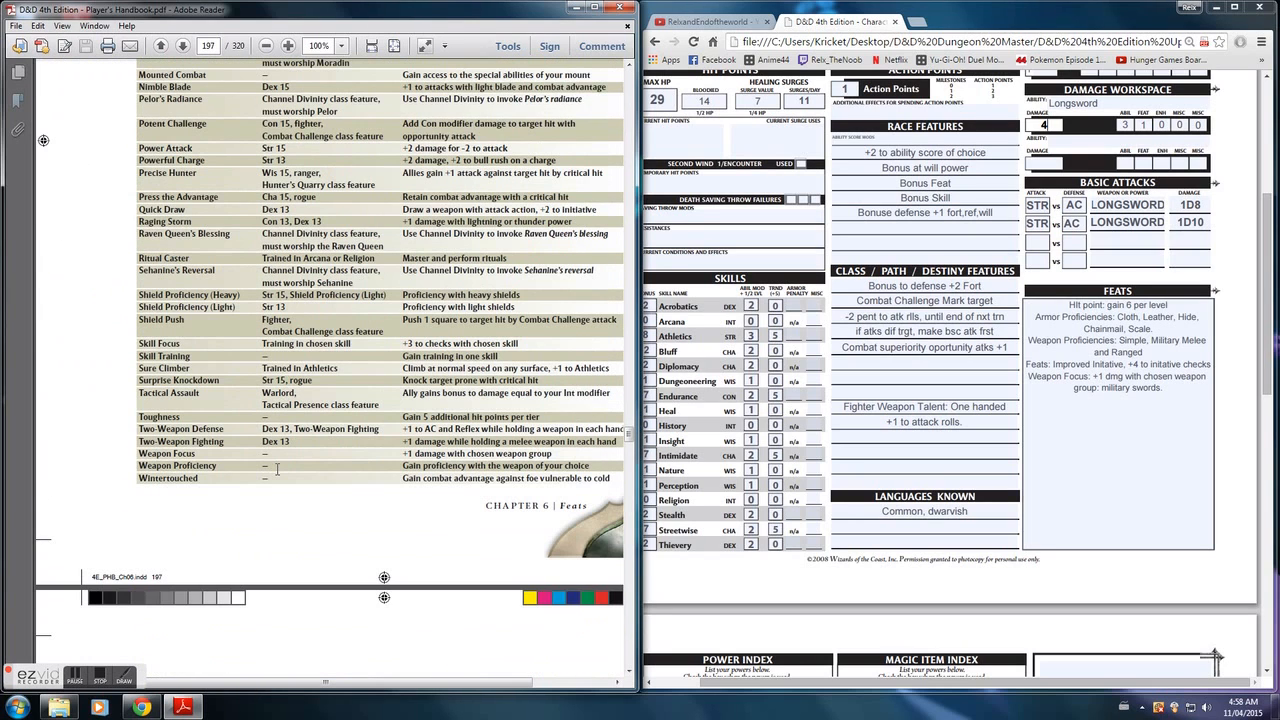
{"action": "scroll", "coordinate": [277, 470], "scroll_direction": "up", "scroll_amount": 6}
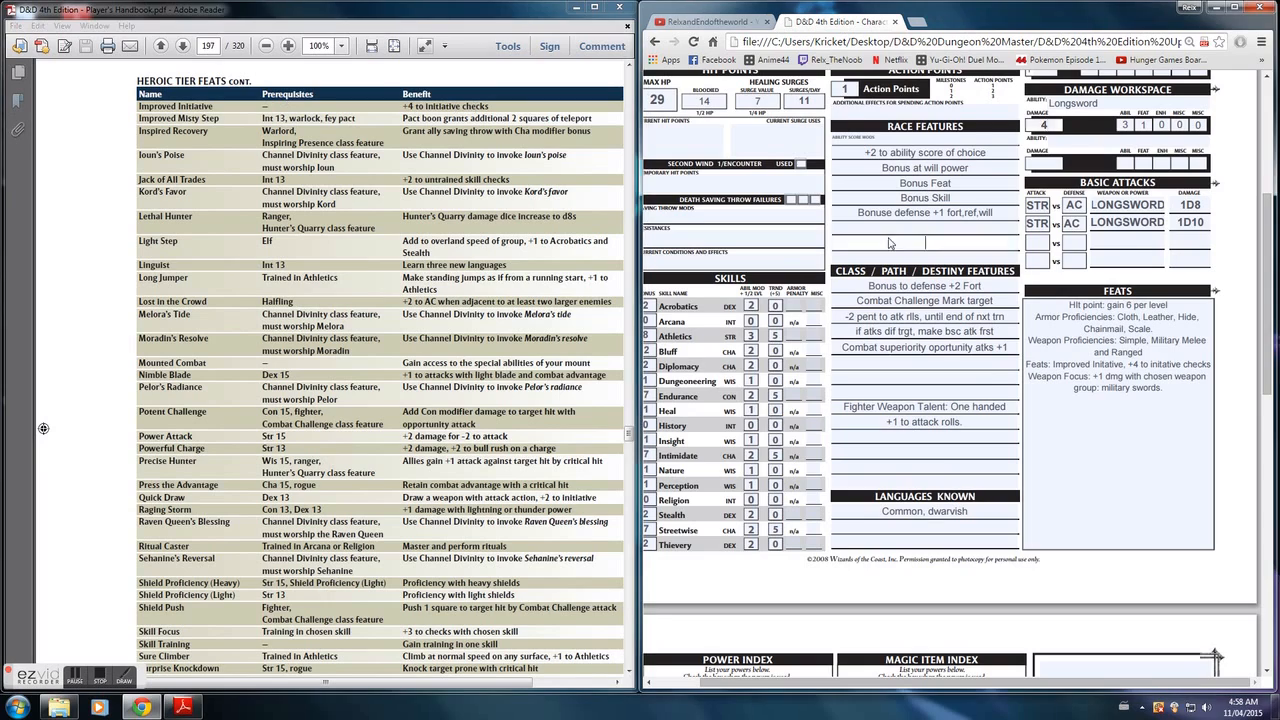
{"action": "scroll", "coordinate": [900, 240], "scroll_direction": "up", "scroll_amount": 4}
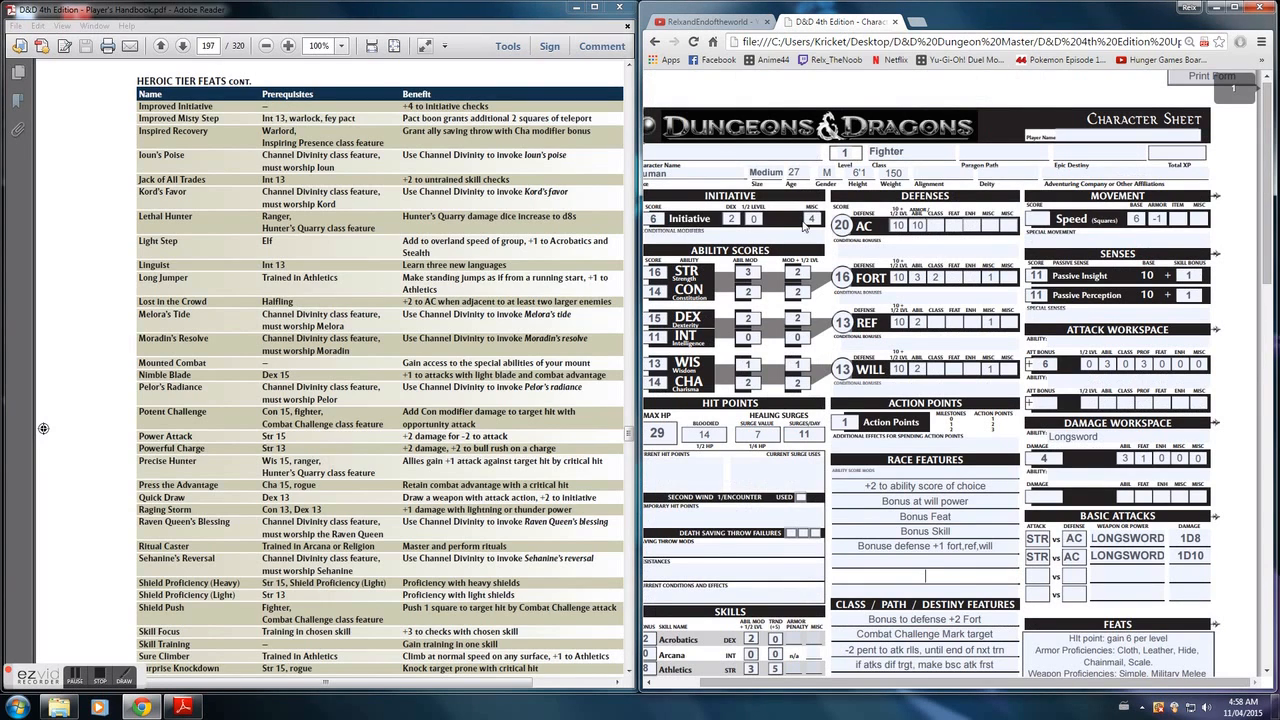
{"action": "scroll", "coordinate": [815, 212], "scroll_direction": "down", "scroll_amount": 3}
- Review the lower half of the Heroic Tier Feats table on page 197, including prerequisites and benefits
{"action": "left_click", "coordinate": [384, 387]}
{"action": "scroll", "coordinate": [387, 387], "scroll_direction": "down", "scroll_amount": 2}
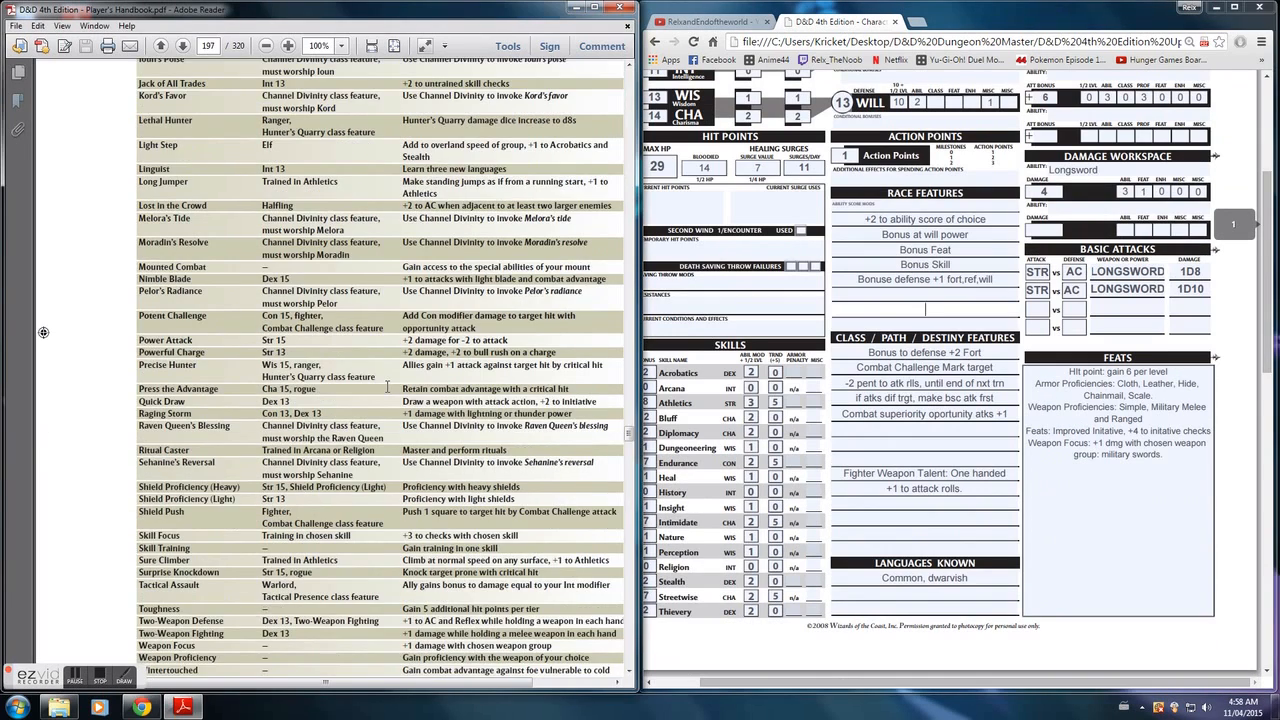
{"action": "scroll", "coordinate": [387, 387], "scroll_direction": "down", "scroll_amount": 1}
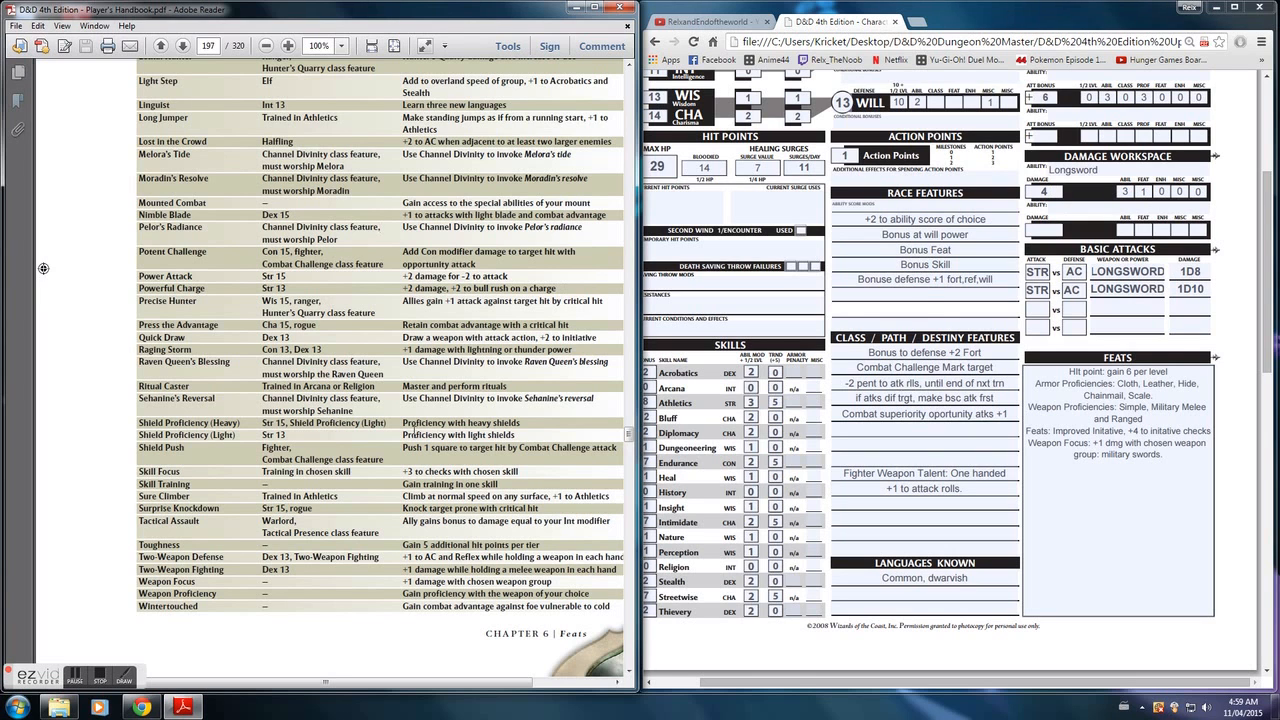
{"action": "scroll", "coordinate": [374, 372], "scroll_direction": "down", "scroll_amount": 10}
{"action": "scroll", "coordinate": [374, 372], "scroll_direction": "down", "scroll_amount": 10}
{"action": "scroll", "coordinate": [374, 372], "scroll_direction": "down", "scroll_amount": 10}
{"action": "scroll", "coordinate": [374, 370], "scroll_direction": "down", "scroll_amount": 10}
{"action": "scroll", "coordinate": [374, 373], "scroll_direction": "up", "scroll_amount": 10}
{"action": "scroll", "coordinate": [374, 373], "scroll_direction": "up", "scroll_amount": 10}
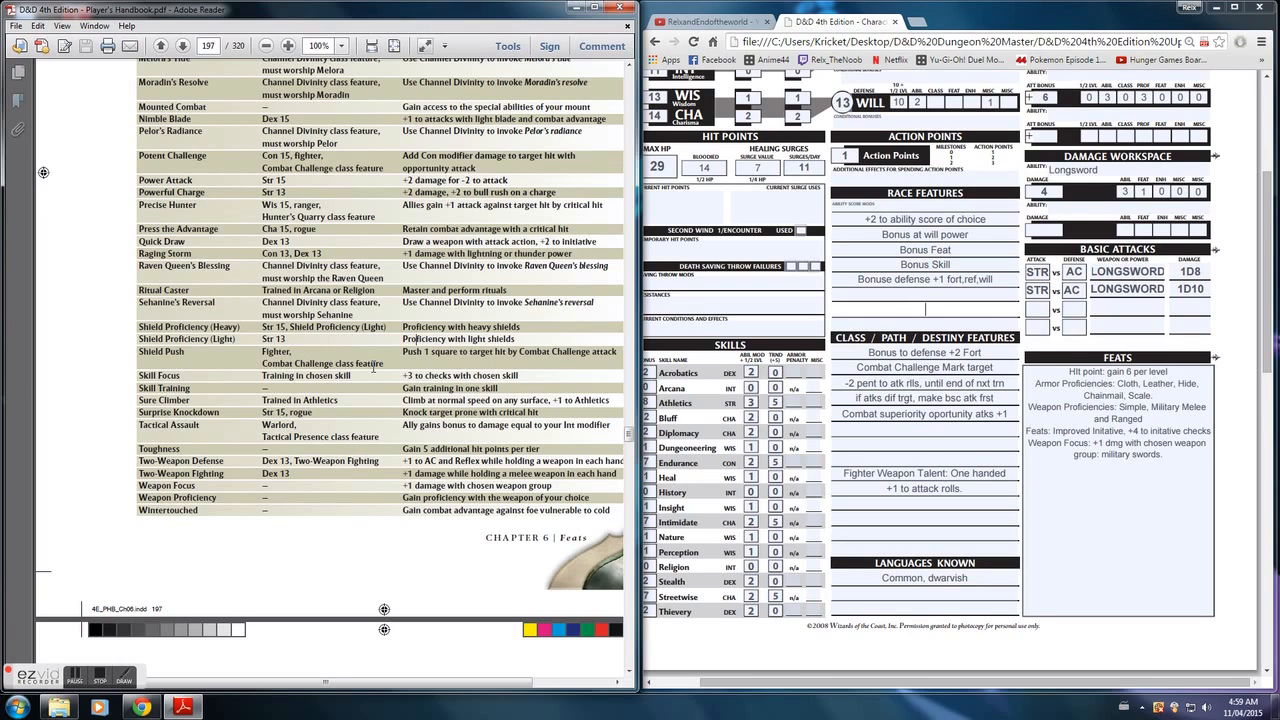
- Look up the Player's Handbook table of contents on page 3 and go to the Alignment section on page 19
{"action": "left_click", "coordinate": [210, 46]}
{"action": "type", "text": "3"}
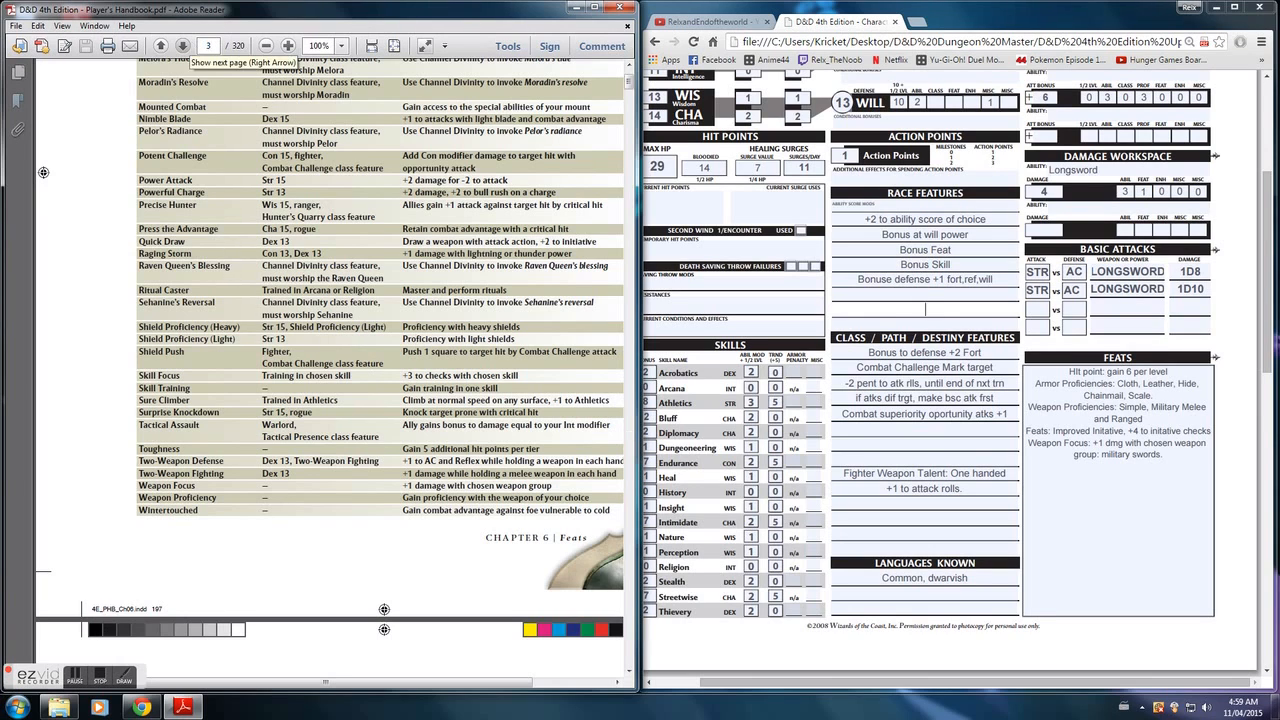
{"action": "key", "text": "Return"}
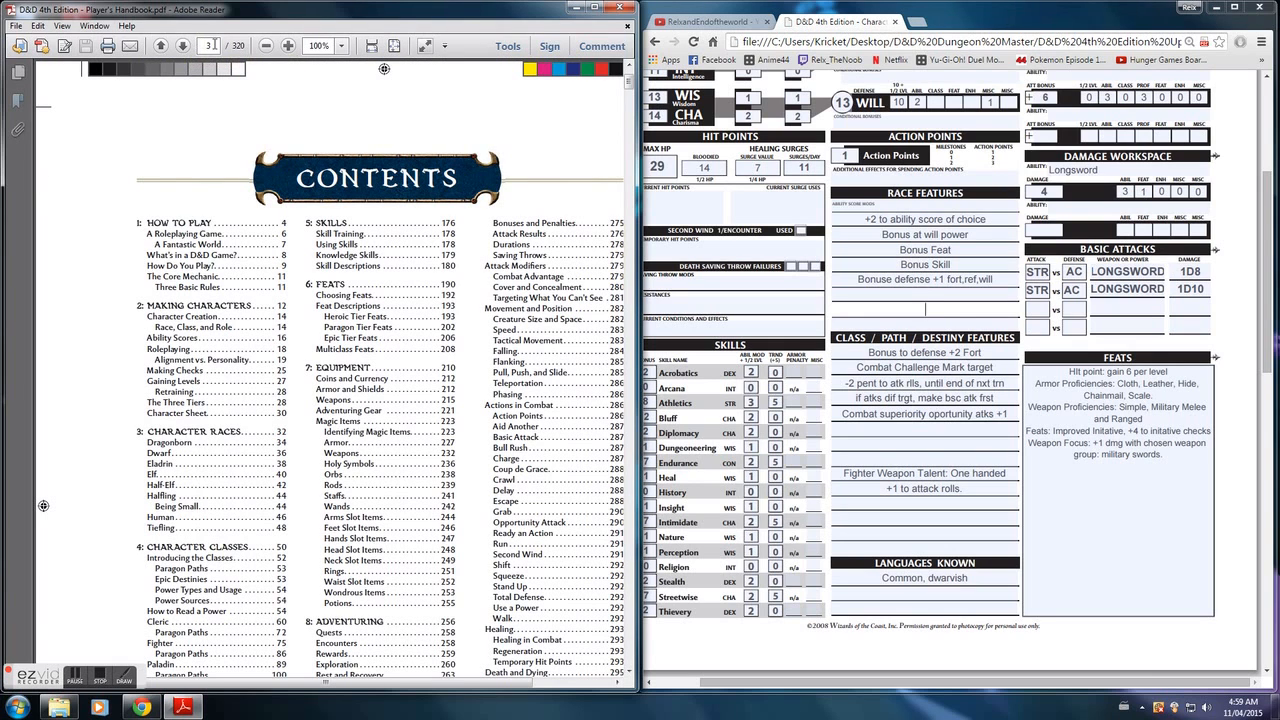
{"action": "left_click", "coordinate": [207, 46]}
{"action": "type", "text": "19"}
{"action": "key", "text": "Return"}
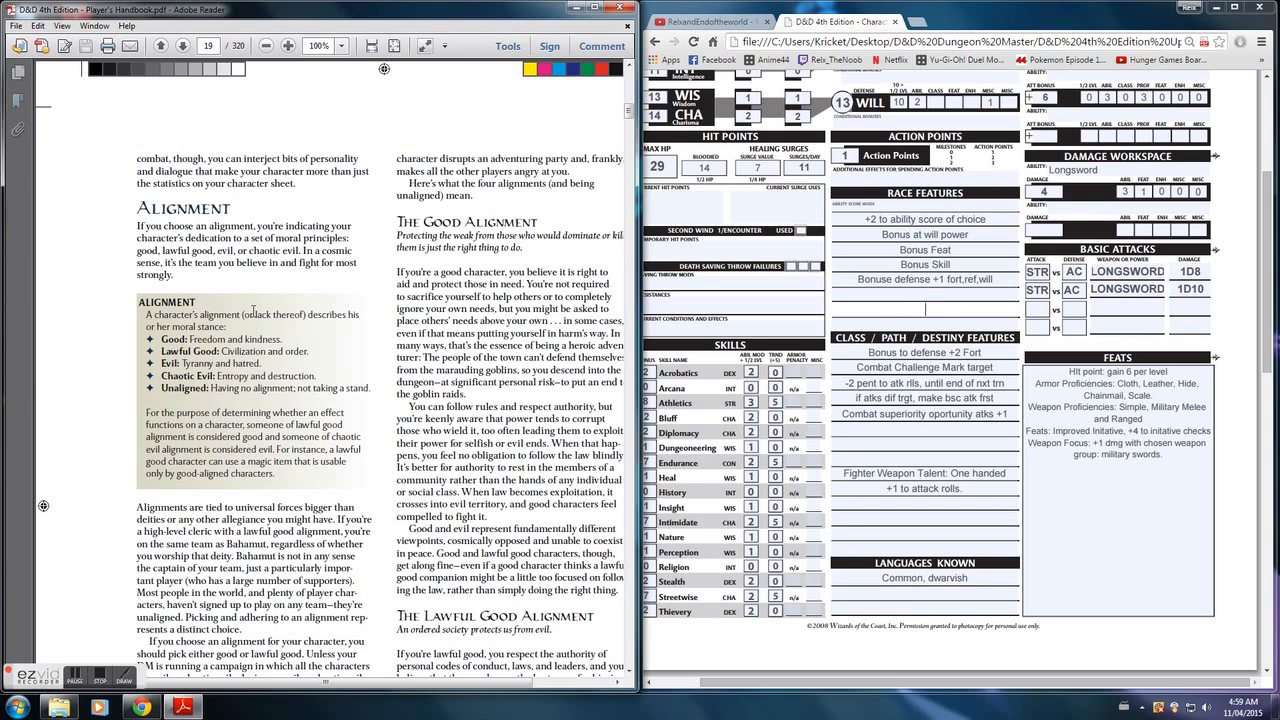
- Read through the alignment and deity descriptions from page 19 to page 23, returning to the deities on page 22
{"action": "scroll", "coordinate": [253, 312], "scroll_direction": "down", "scroll_amount": 15}
{"action": "scroll", "coordinate": [253, 318], "scroll_direction": "down", "scroll_amount": 6}
{"action": "scroll", "coordinate": [253, 312], "scroll_direction": "down", "scroll_amount": 9}
{"action": "scroll", "coordinate": [253, 312], "scroll_direction": "down", "scroll_amount": 10}
{"action": "scroll", "coordinate": [300, 333], "scroll_direction": "down", "scroll_amount": 12}
{"action": "scroll", "coordinate": [300, 334], "scroll_direction": "down", "scroll_amount": 10}
{"action": "scroll", "coordinate": [298, 336], "scroll_direction": "down", "scroll_amount": 12}
{"action": "scroll", "coordinate": [300, 337], "scroll_direction": "down", "scroll_amount": 9}
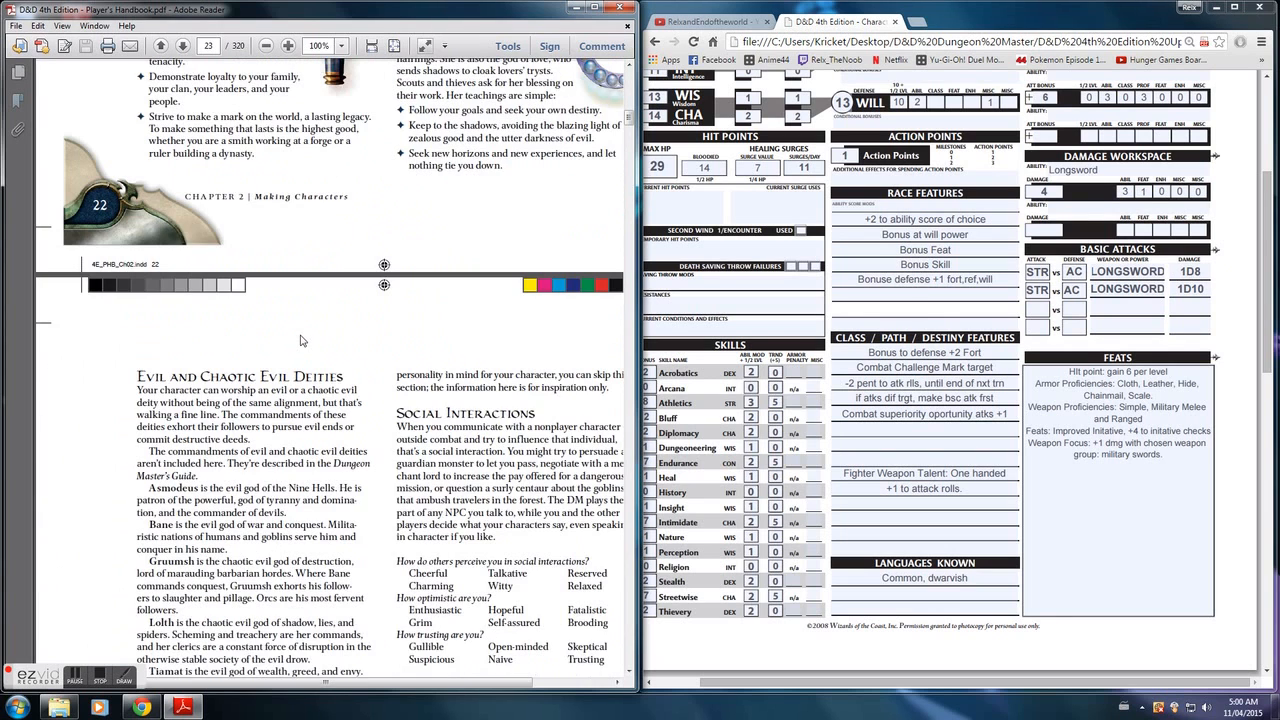
{"action": "scroll", "coordinate": [300, 341], "scroll_direction": "down", "scroll_amount": 2}
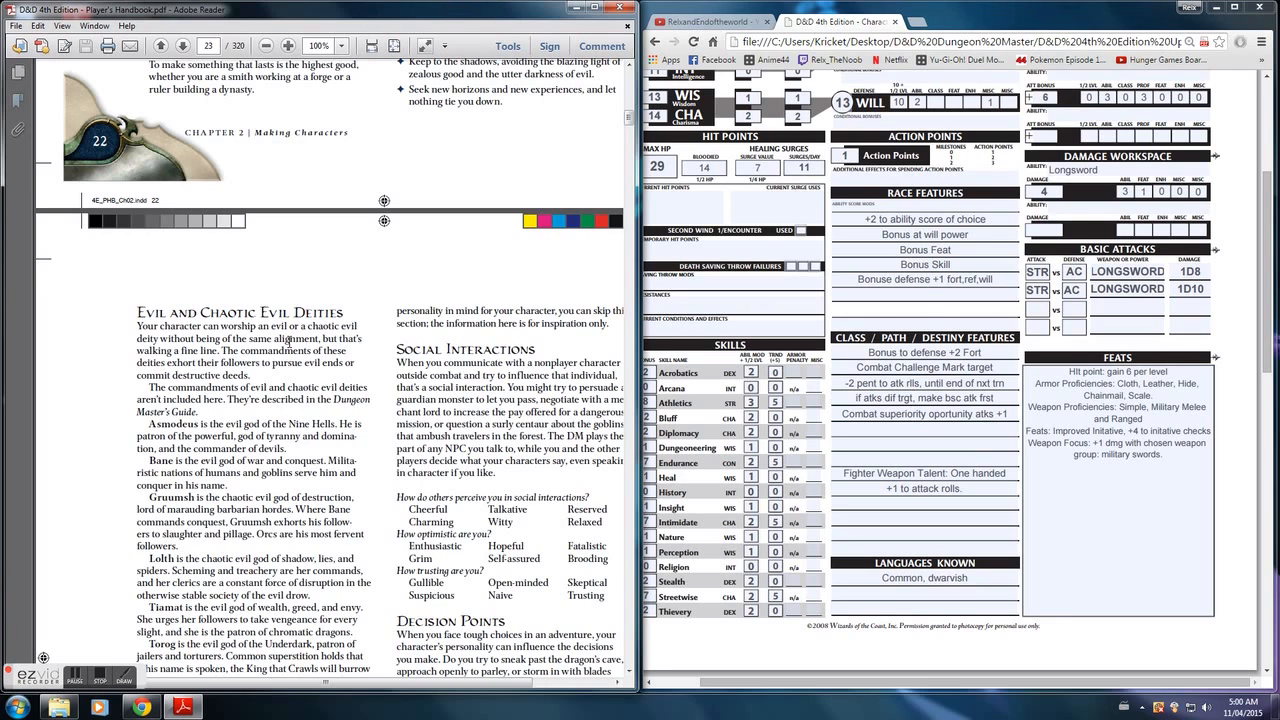
{"action": "scroll", "coordinate": [43, 657], "scroll_direction": "up", "scroll_amount": 15}
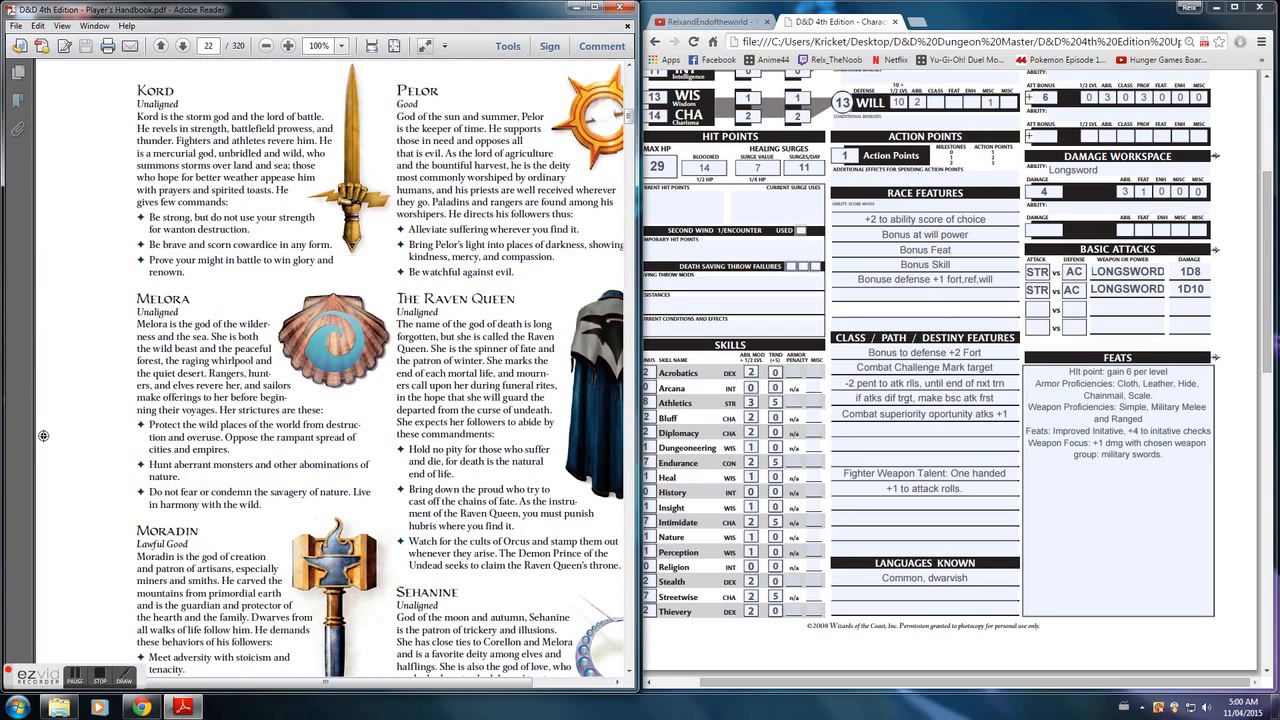
- Enter Unaligned as the character's alignment in the header of the character sheet
{"action": "left_click", "coordinate": [1000, 307]}
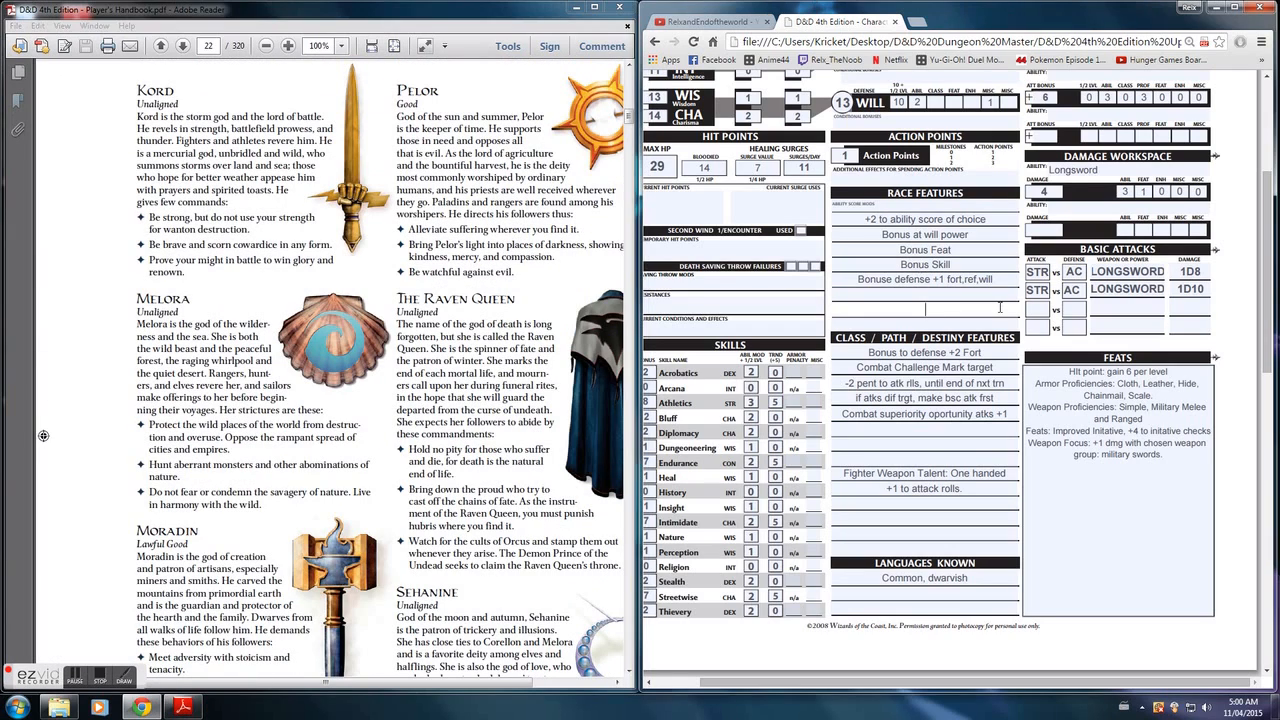
{"action": "scroll", "coordinate": [975, 253], "scroll_direction": "up", "scroll_amount": 1}
{"action": "scroll", "coordinate": [975, 253], "scroll_direction": "up", "scroll_amount": 3}
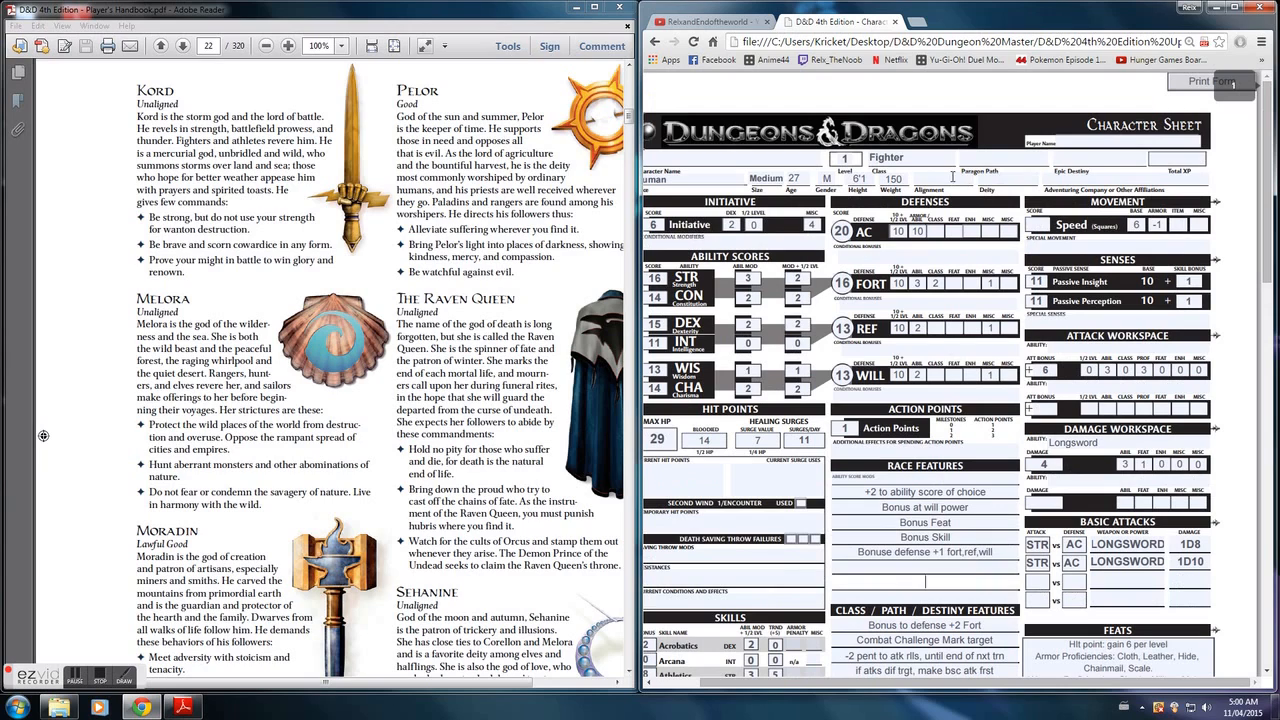
{"action": "key", "text": "Caps_Lock"}
{"action": "type", "text": "U"}
{"action": "key", "text": "Caps_Lock"}
{"action": "type", "text": "naligned"}
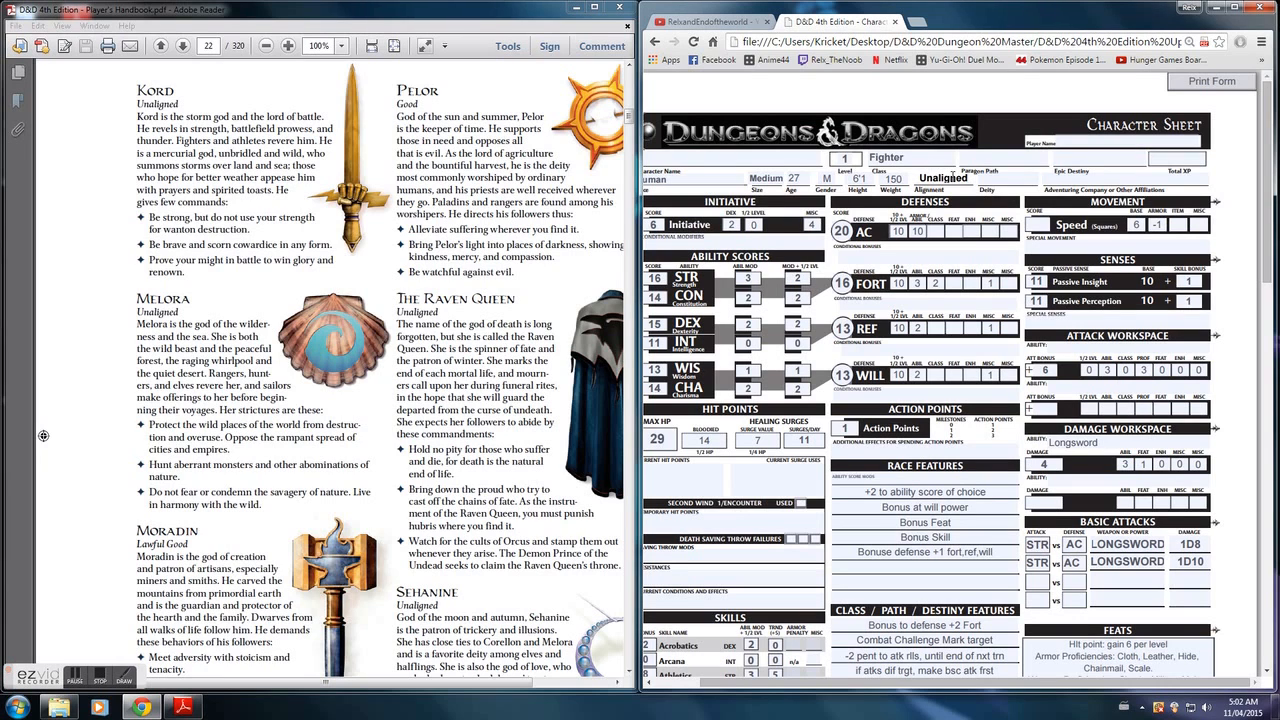
- Enter Raven Queen as the character's deity and 5 as the Speed score on the character sheet
{"action": "left_click", "coordinate": [997, 177]}
{"action": "type", "text": "Raven Queen"}
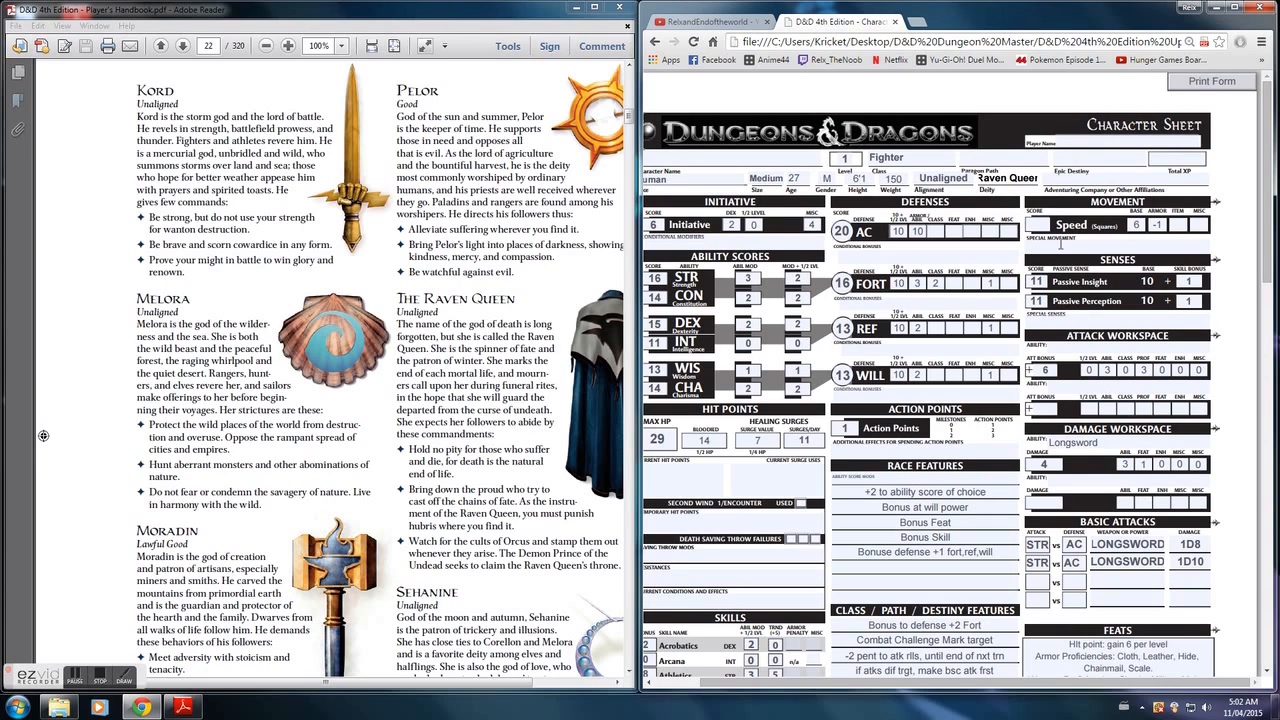
{"action": "left_click", "coordinate": [1035, 227]}
{"action": "type", "text": "5"}
- Go to the Power Index on the second page of the character sheet
{"action": "scroll", "coordinate": [1040, 408], "scroll_direction": "down", "scroll_amount": 5}
{"action": "scroll", "coordinate": [775, 365], "scroll_direction": "down", "scroll_amount": 2}
{"action": "scroll", "coordinate": [772, 363], "scroll_direction": "down", "scroll_amount": 2}
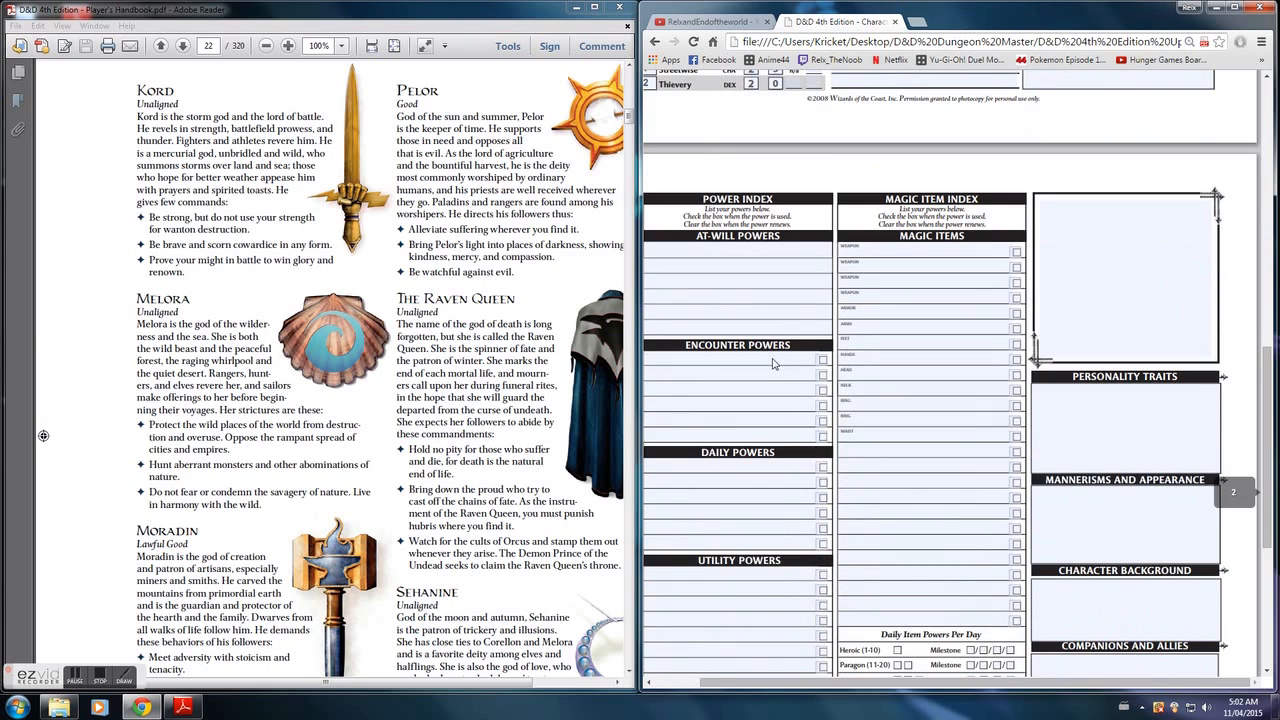
{"action": "scroll", "coordinate": [772, 363], "scroll_direction": "down", "scroll_amount": 1}
{"action": "left_click_drag", "start_coordinate": [896, 688], "coordinate": [866, 688]}
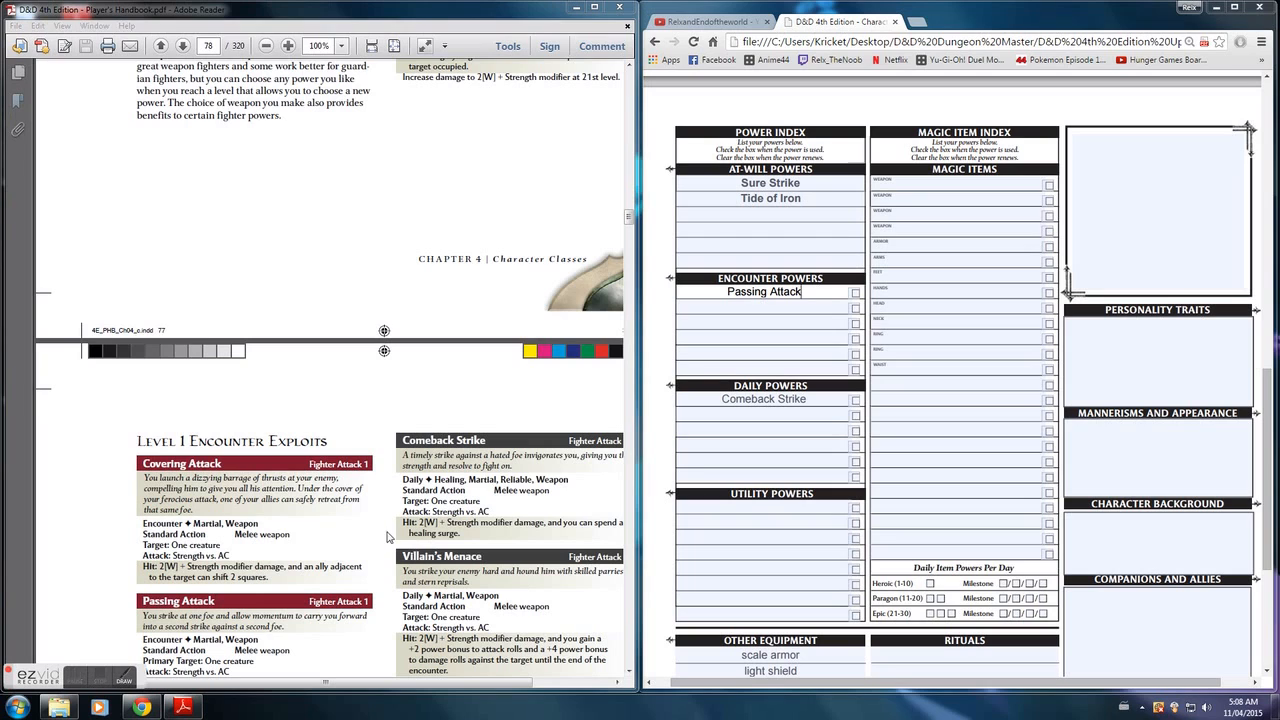
- Go back in the Player's Handbook from page 78 to the Guardian Fighter build and its suggested powers on page 76
{"action": "left_click", "coordinate": [462, 416]}
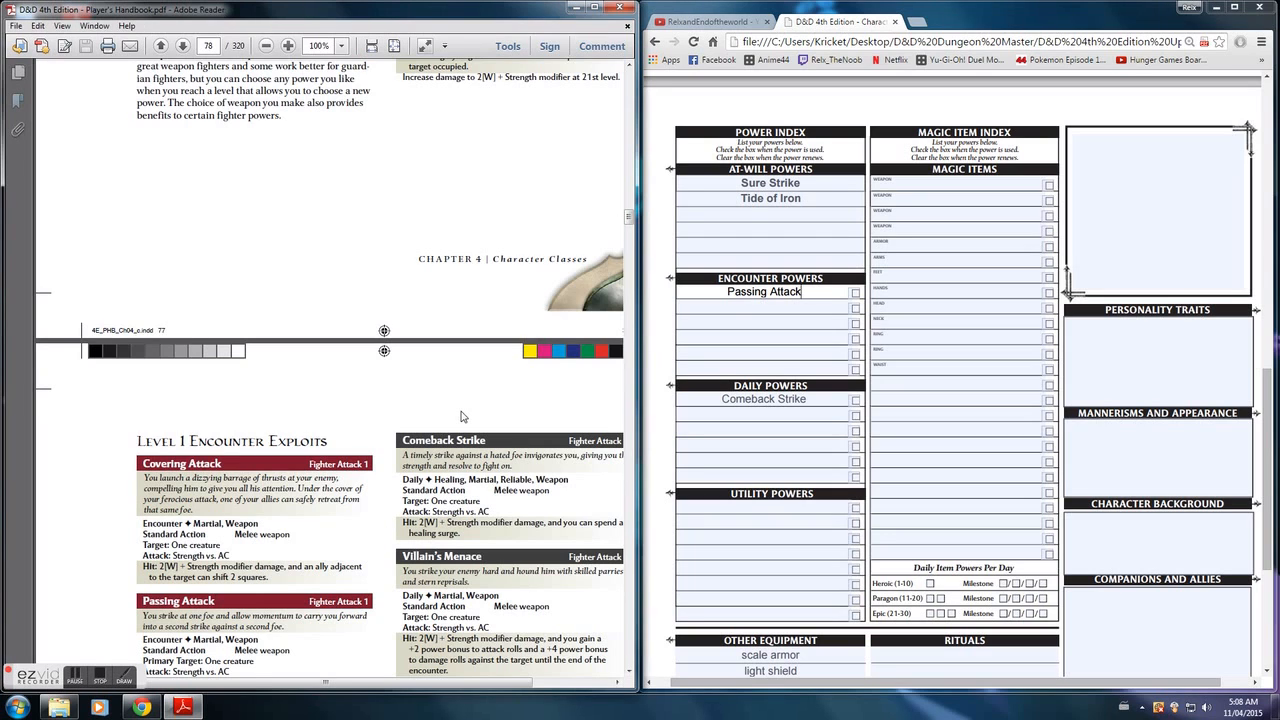
{"action": "scroll", "coordinate": [462, 416], "scroll_direction": "up", "scroll_amount": 5}
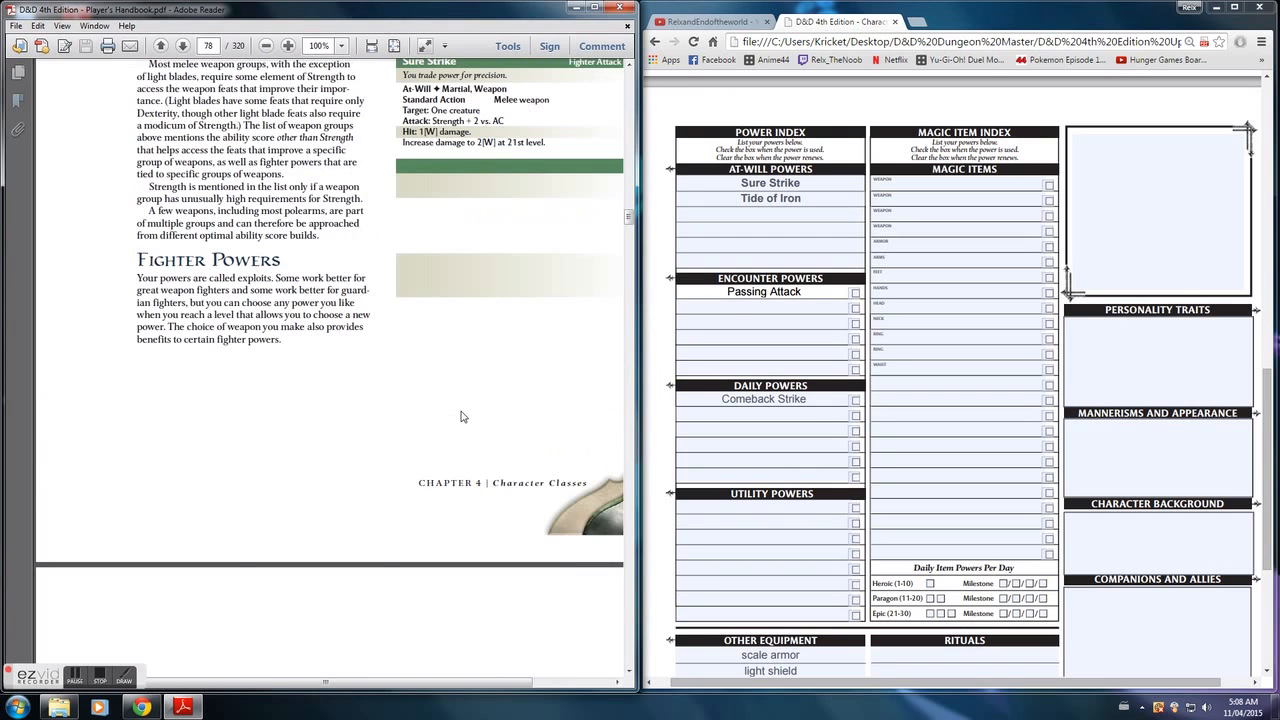
{"action": "scroll", "coordinate": [461, 416], "scroll_direction": "up", "scroll_amount": 10}
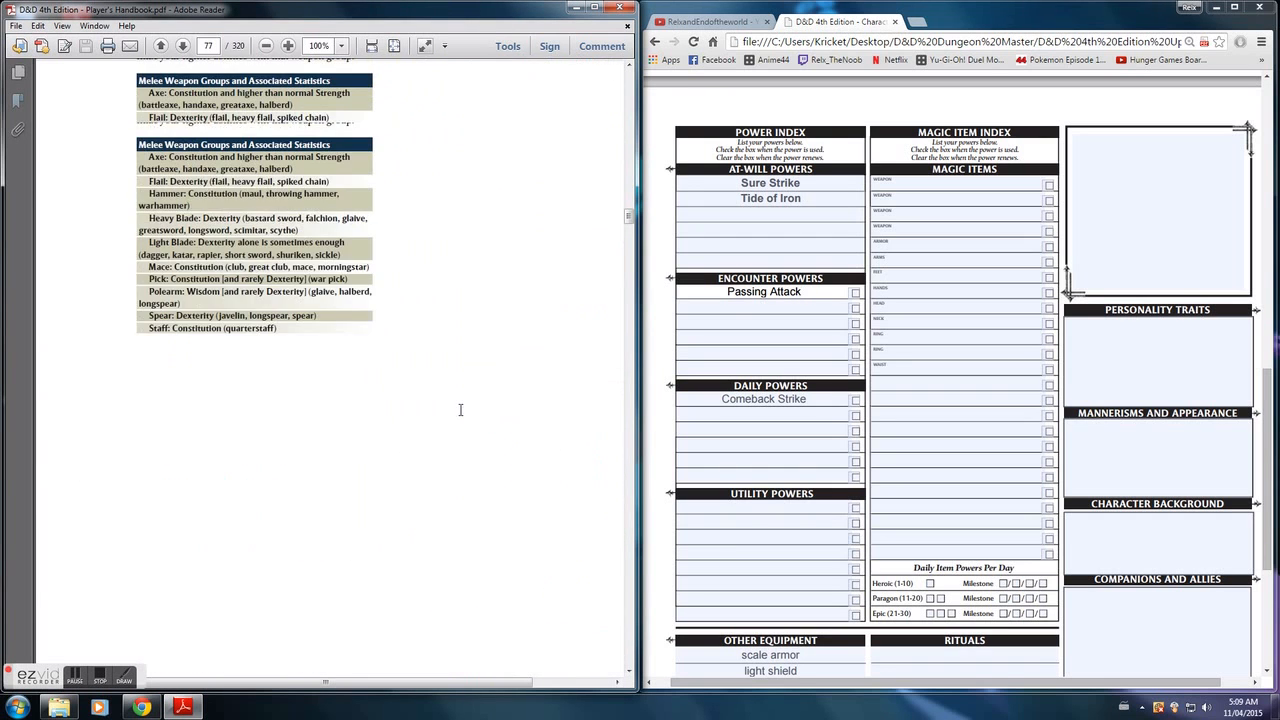
{"action": "scroll", "coordinate": [461, 410], "scroll_direction": "up", "scroll_amount": 10}
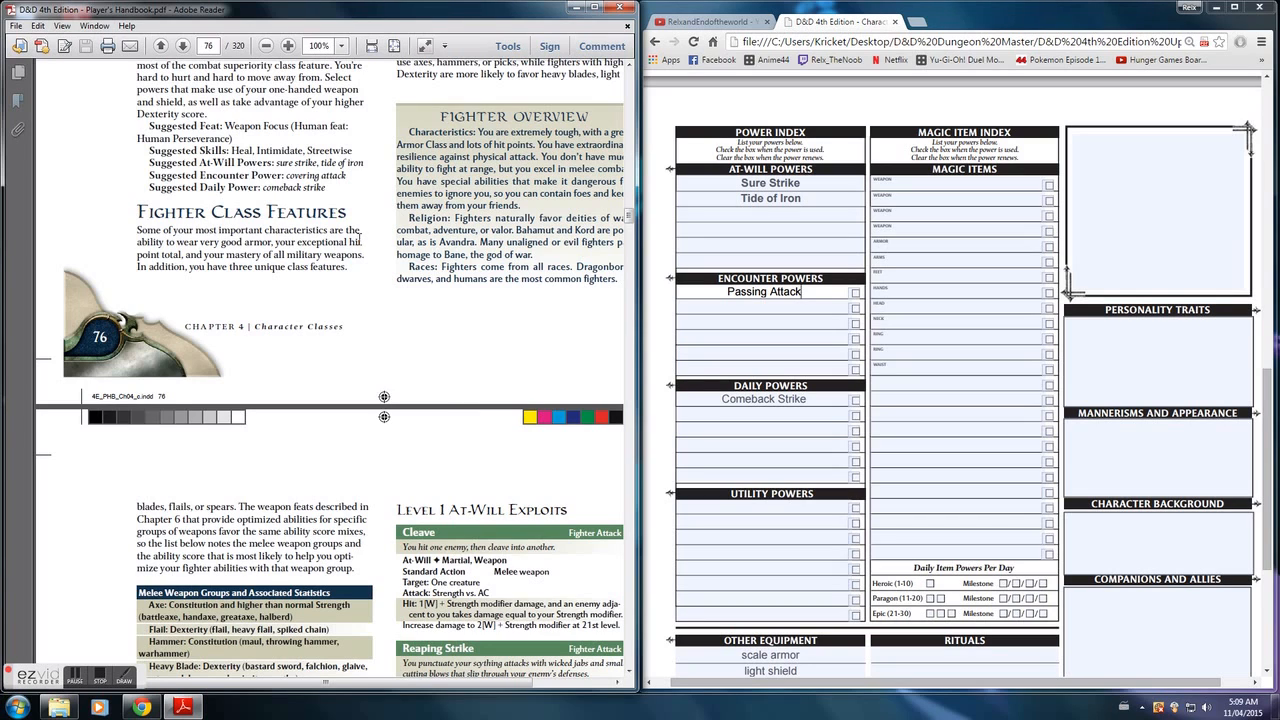
{"action": "scroll", "coordinate": [360, 240], "scroll_direction": "up", "scroll_amount": 2}
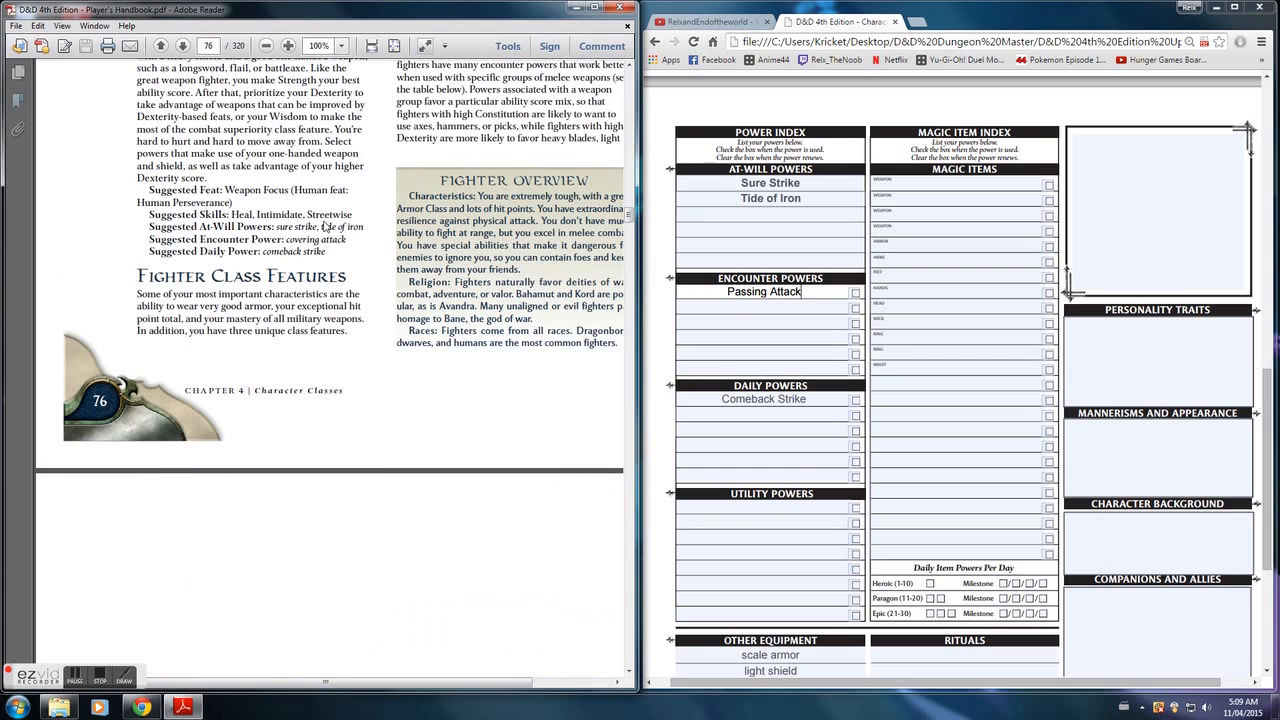
{"action": "scroll", "coordinate": [323, 226], "scroll_direction": "up", "scroll_amount": 4}
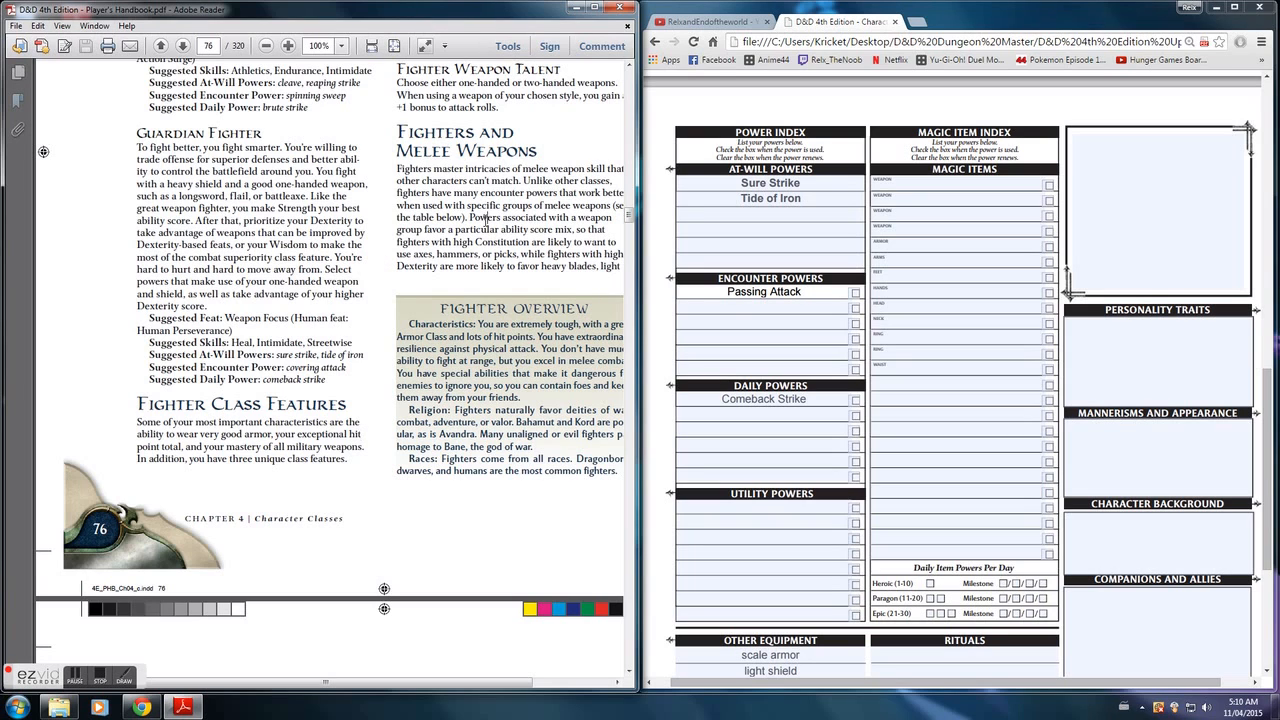
- Read the melee weapon groups and the Level 1 At-Will Exploits on page 77 of the handbook
{"action": "scroll", "coordinate": [486, 219], "scroll_direction": "down", "scroll_amount": 4}
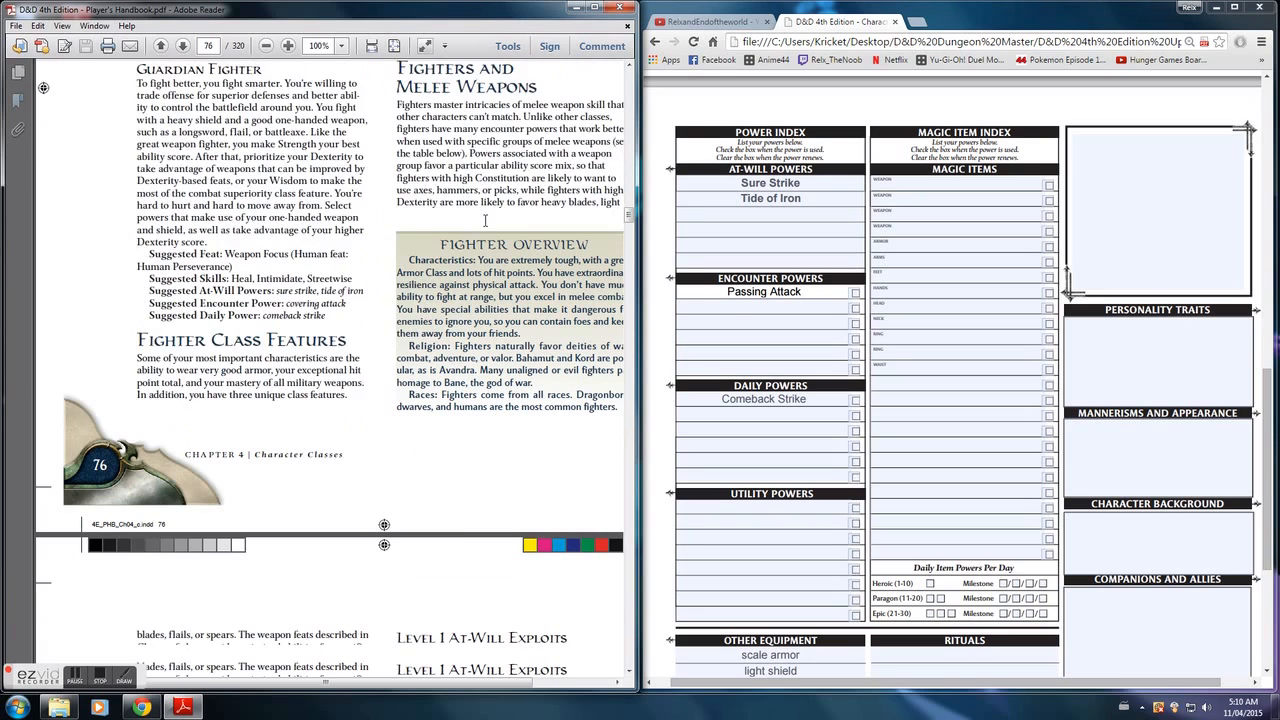
{"action": "scroll", "coordinate": [486, 226], "scroll_direction": "down", "scroll_amount": 5}
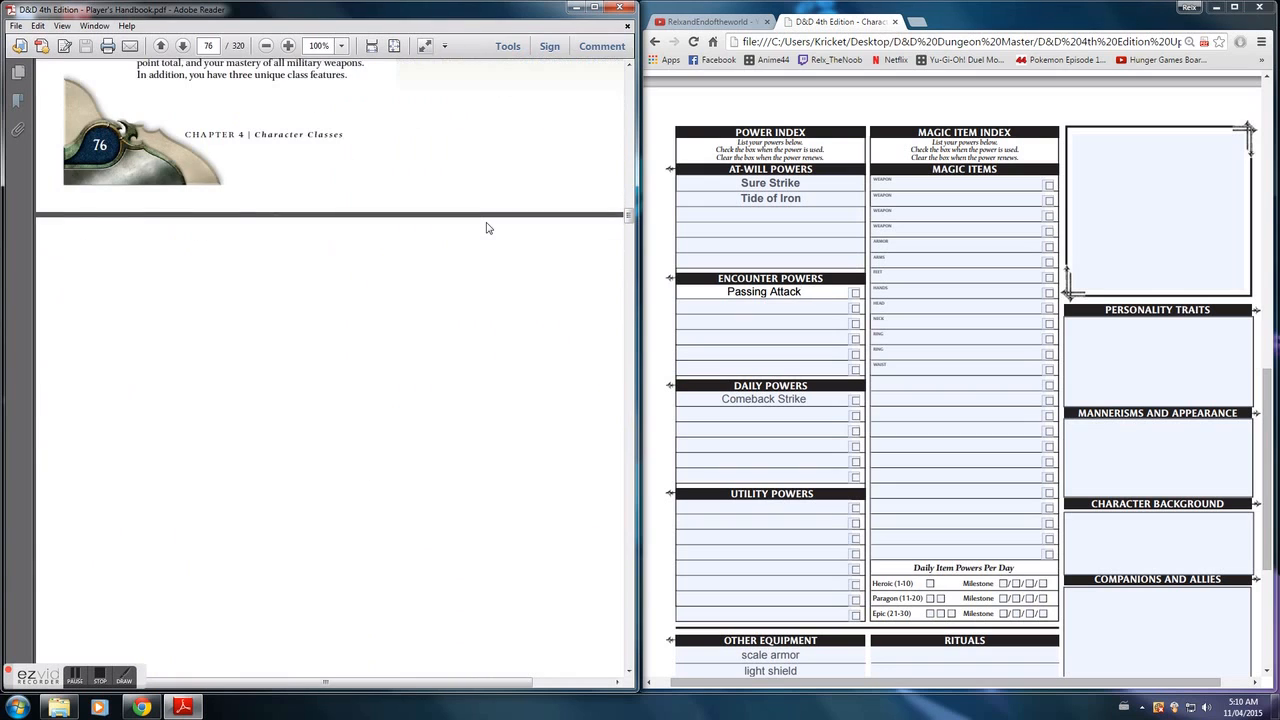
{"action": "scroll", "coordinate": [486, 228], "scroll_direction": "down", "scroll_amount": 2}
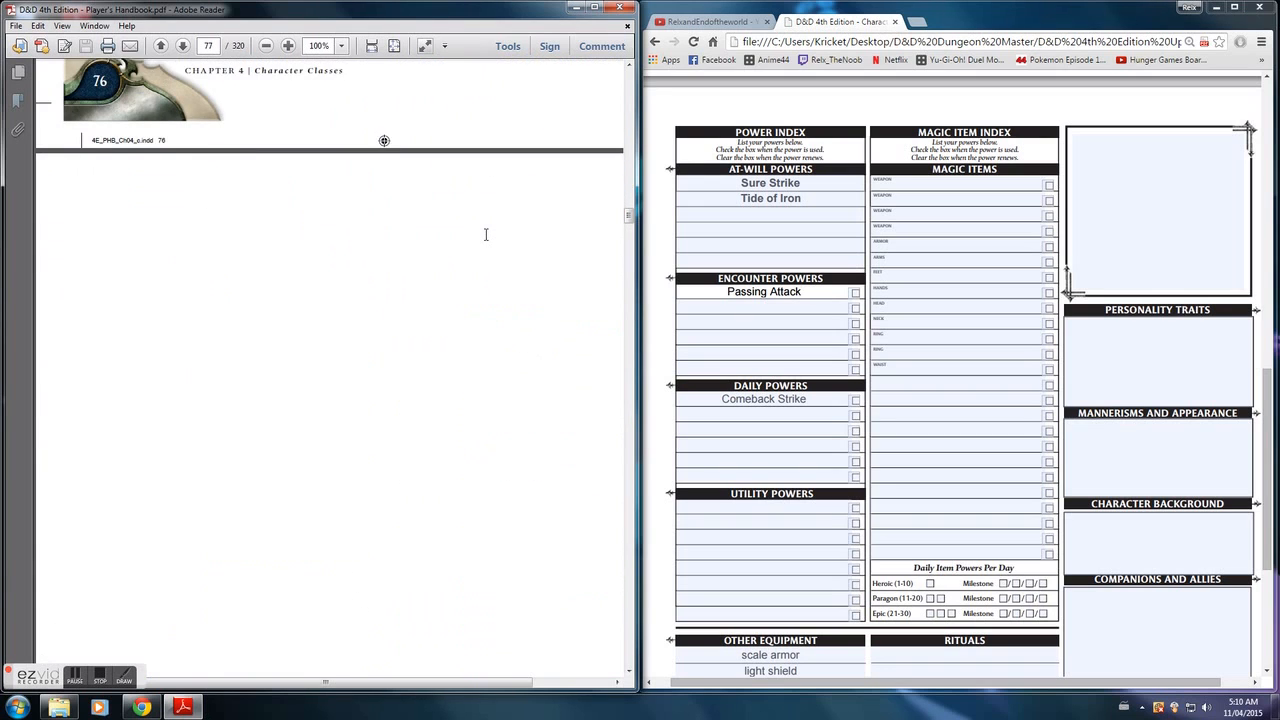
{"action": "scroll", "coordinate": [486, 242], "scroll_direction": "down", "scroll_amount": 3}
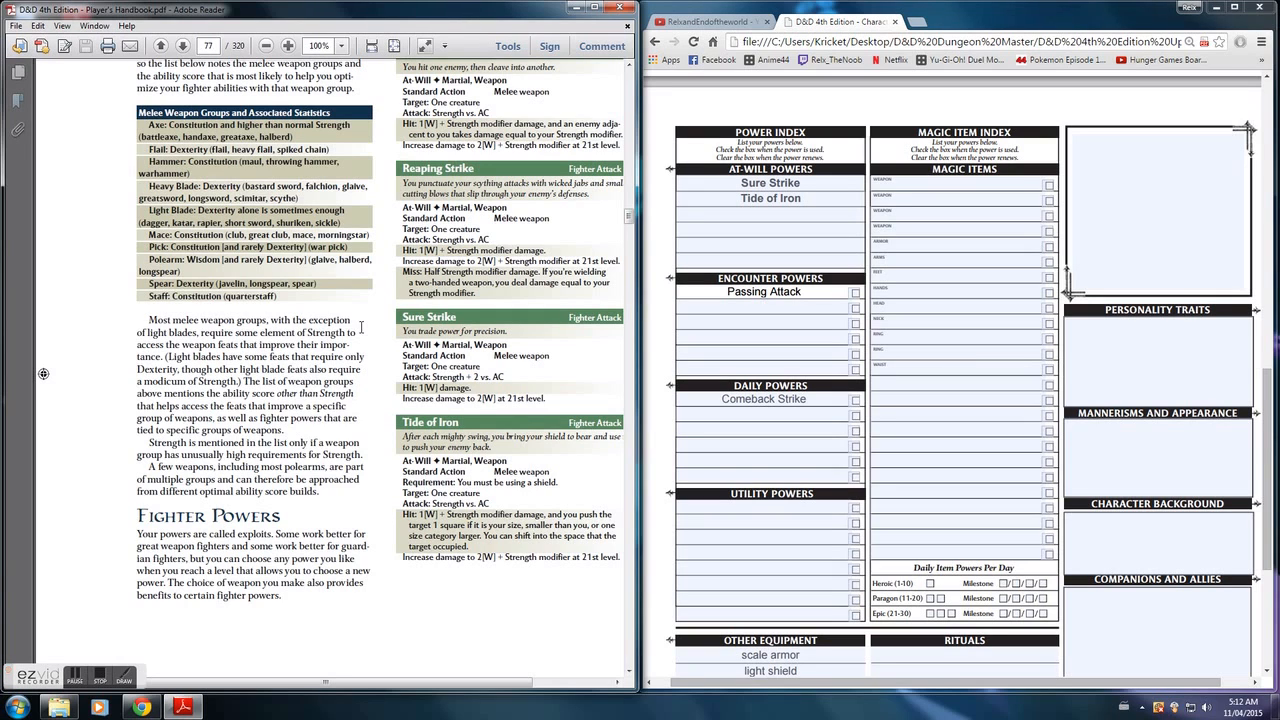
- Review the fighter's Level 1 Encounter and Daily Exploits and the Level 2 Utility Exploits on page 78
{"action": "scroll", "coordinate": [249, 382], "scroll_direction": "down", "scroll_amount": 1}
{"action": "scroll", "coordinate": [300, 310], "scroll_direction": "down", "scroll_amount": 5}
{"action": "scroll", "coordinate": [407, 300], "scroll_direction": "up", "scroll_amount": 1}
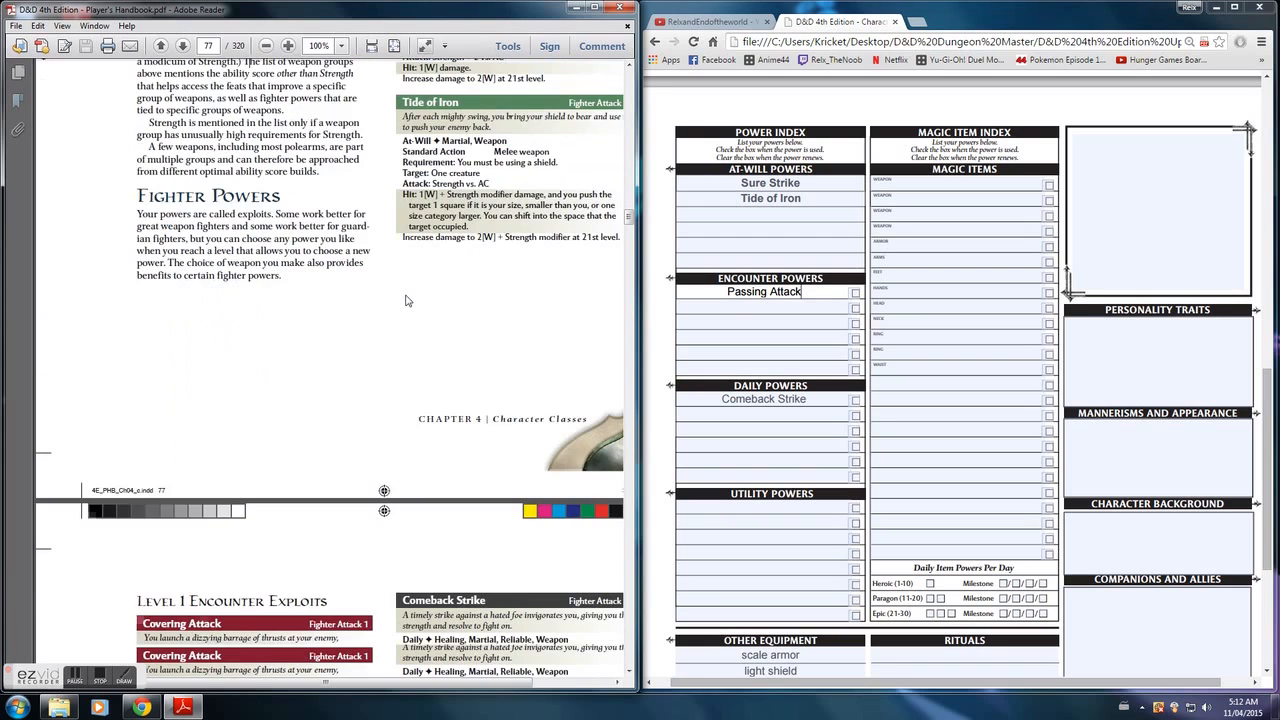
{"action": "scroll", "coordinate": [405, 300], "scroll_direction": "down", "scroll_amount": 4}
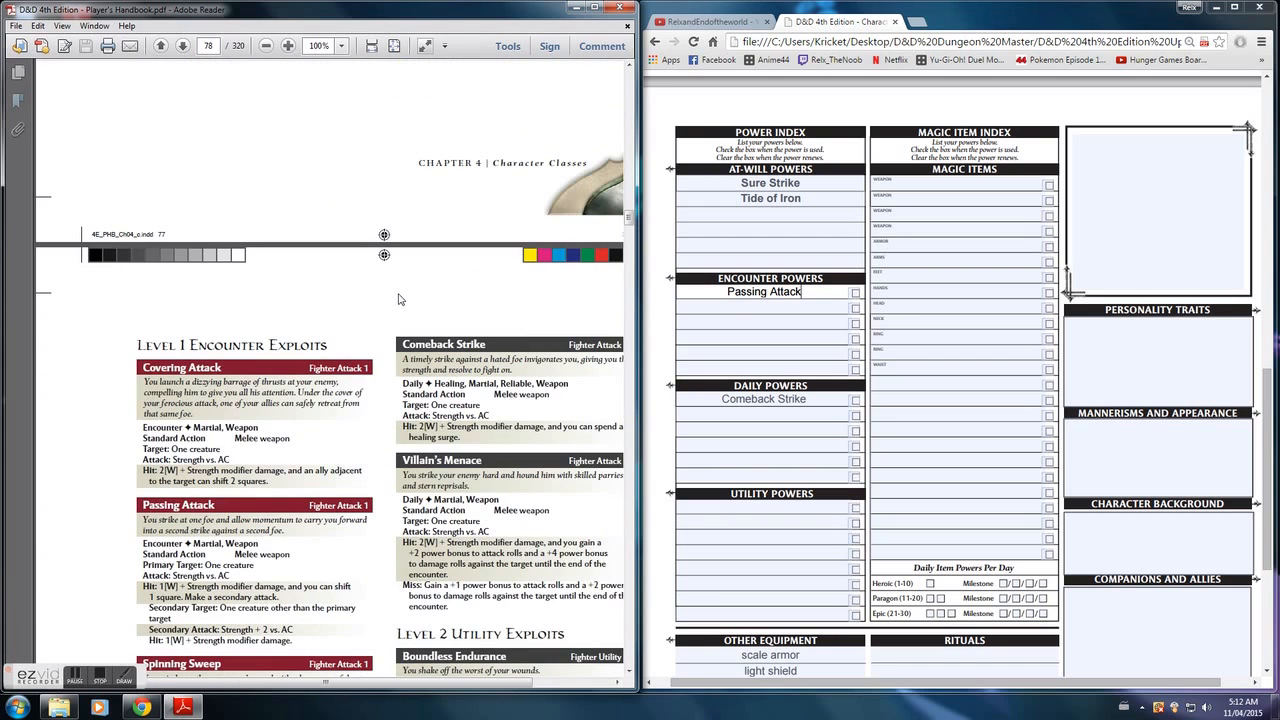
{"action": "scroll", "coordinate": [398, 300], "scroll_direction": "down", "scroll_amount": 3}
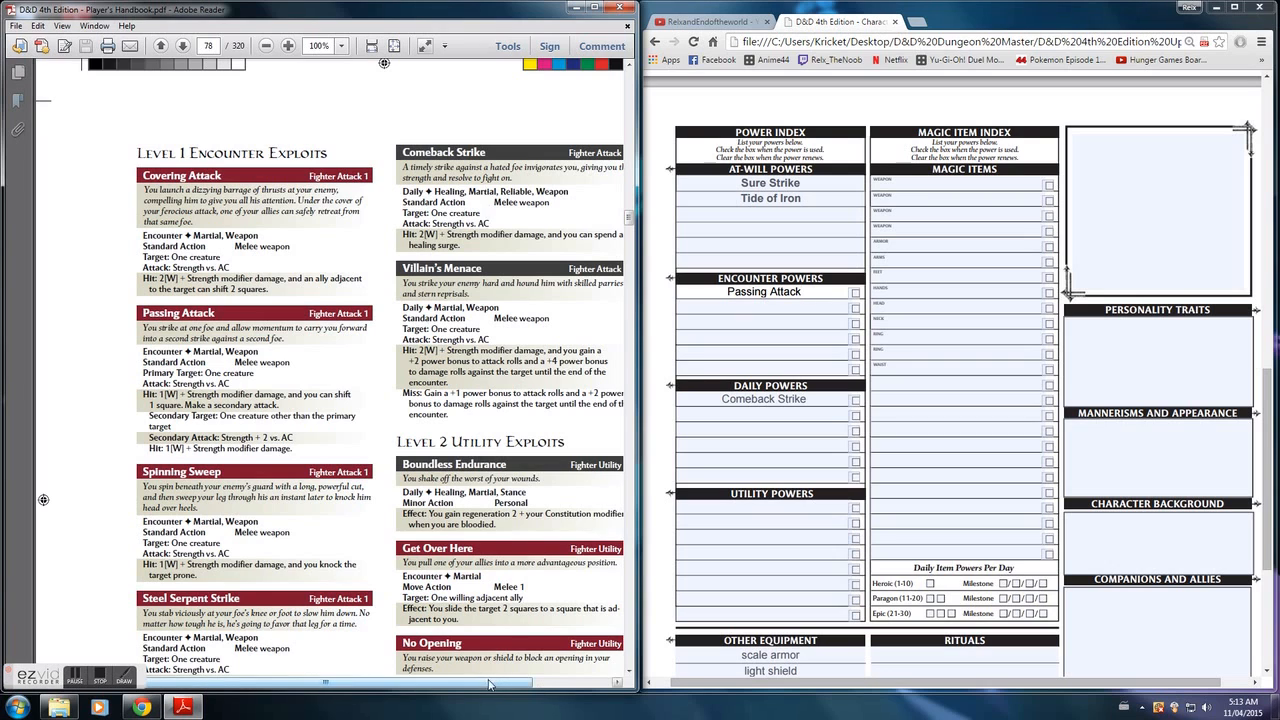
{"action": "left_click_drag", "start_coordinate": [516, 684], "coordinate": [528, 685]}
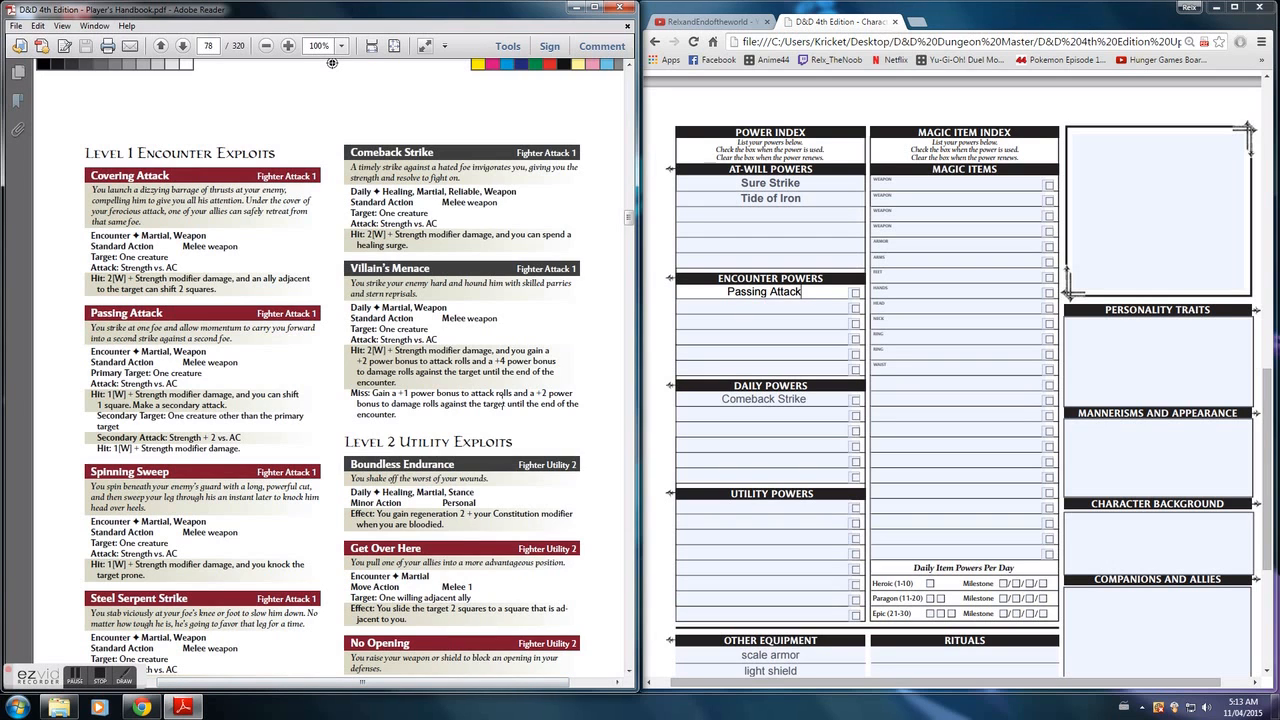
{"action": "scroll", "coordinate": [503, 405], "scroll_direction": "down", "scroll_amount": 2}
{"action": "scroll", "coordinate": [503, 405], "scroll_direction": "down", "scroll_amount": 3}
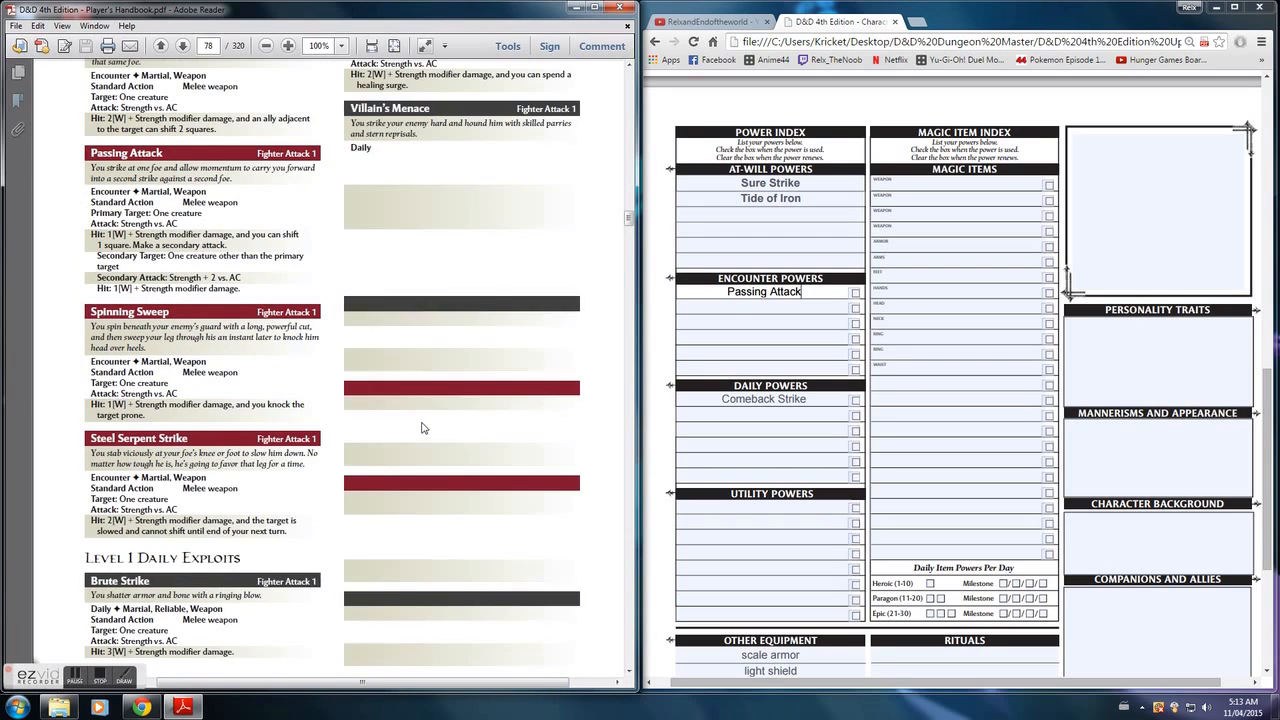
{"action": "scroll", "coordinate": [422, 428], "scroll_direction": "down", "scroll_amount": 2}
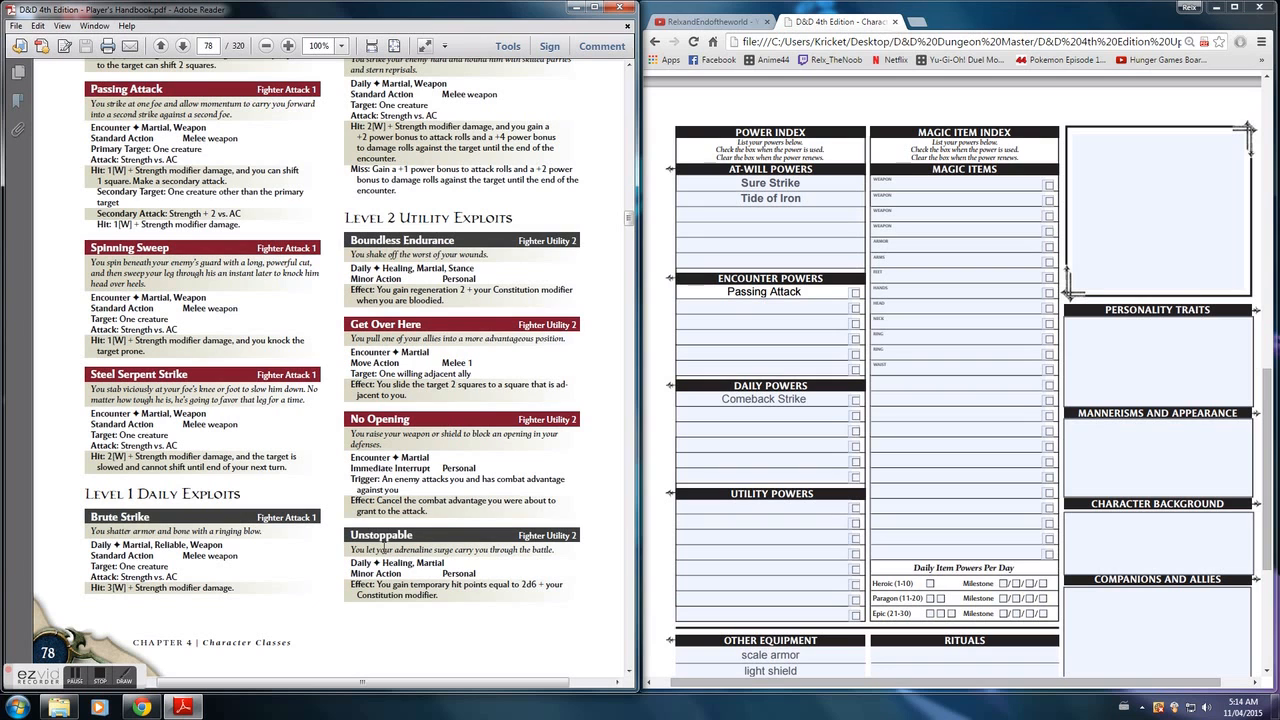
- Check the top of the character sheet's first page and return to the Power Index on the second page
{"action": "left_click", "coordinate": [769, 487]}
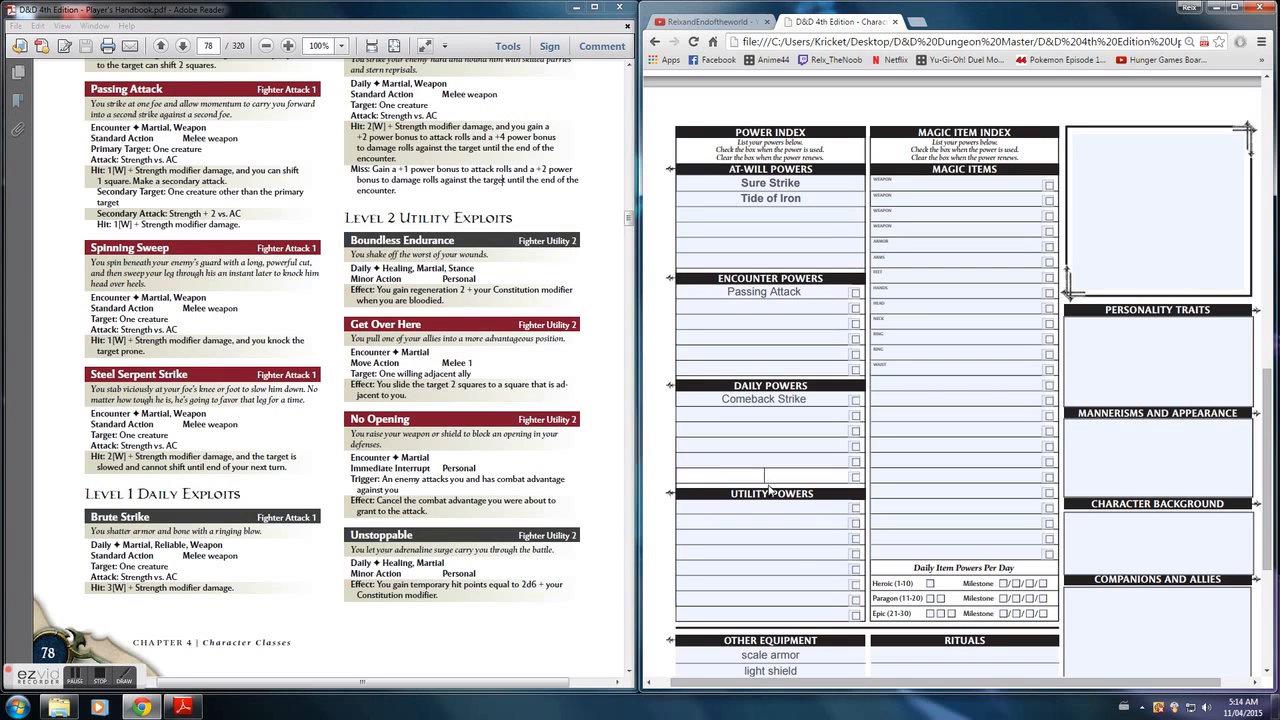
{"action": "scroll", "coordinate": [769, 490], "scroll_direction": "up", "scroll_amount": 3}
{"action": "scroll", "coordinate": [769, 490], "scroll_direction": "up", "scroll_amount": 6}
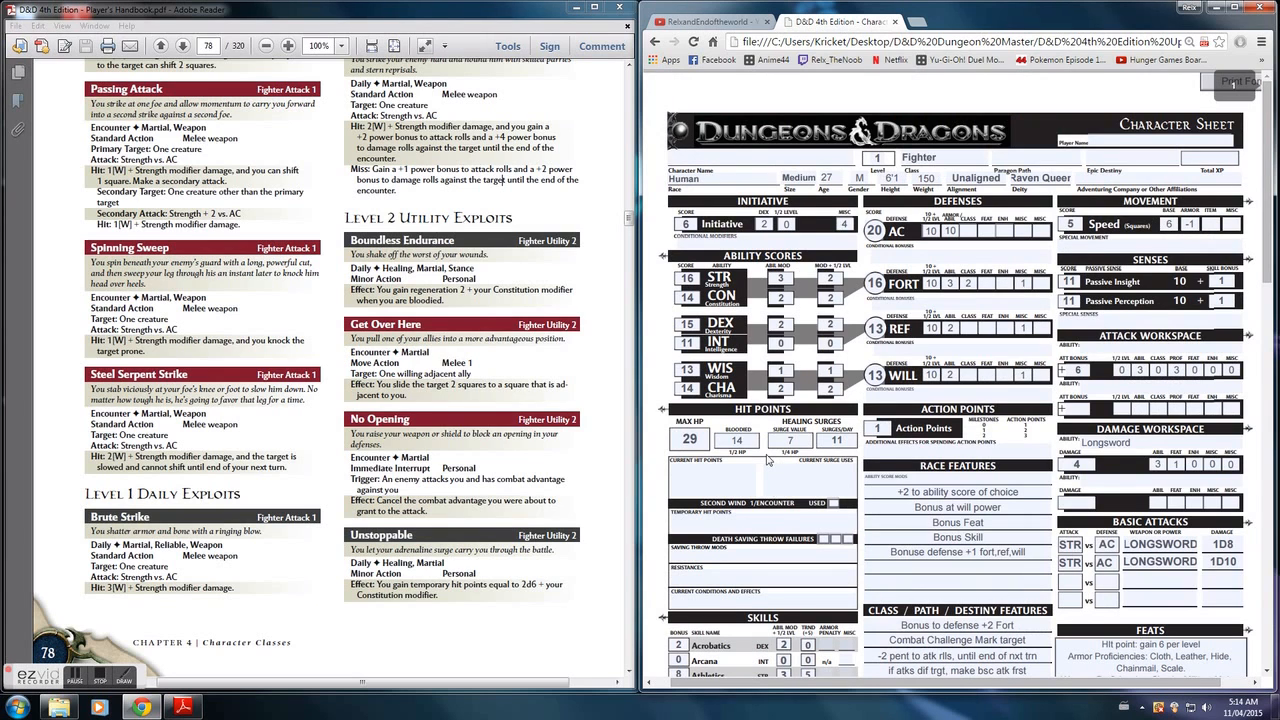
{"action": "scroll", "coordinate": [767, 459], "scroll_direction": "down", "scroll_amount": 1}
{"action": "scroll", "coordinate": [767, 459], "scroll_direction": "down", "scroll_amount": 8}
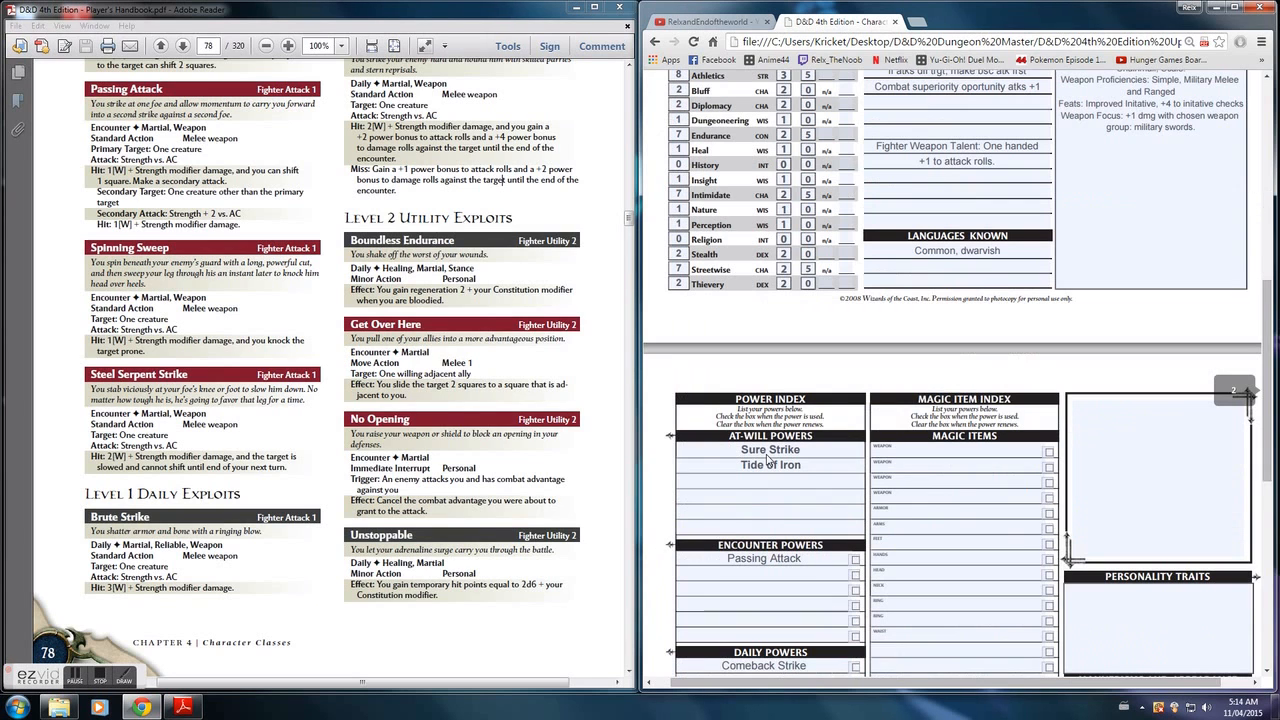
{"action": "scroll", "coordinate": [768, 470], "scroll_direction": "down", "scroll_amount": 1}
{"action": "scroll", "coordinate": [790, 465], "scroll_direction": "down", "scroll_amount": 1}
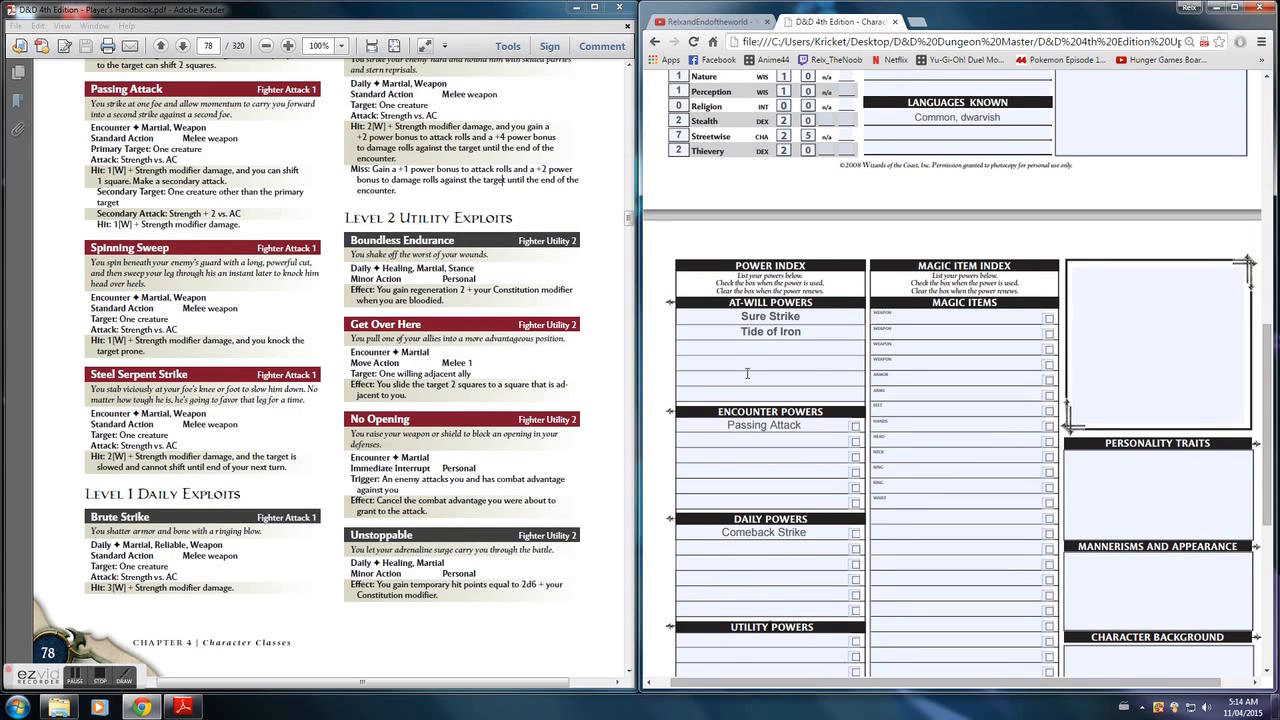
- Return the Player's Handbook to its cover on page 1 and centre it in view
{"action": "left_click", "coordinate": [185, 49]}
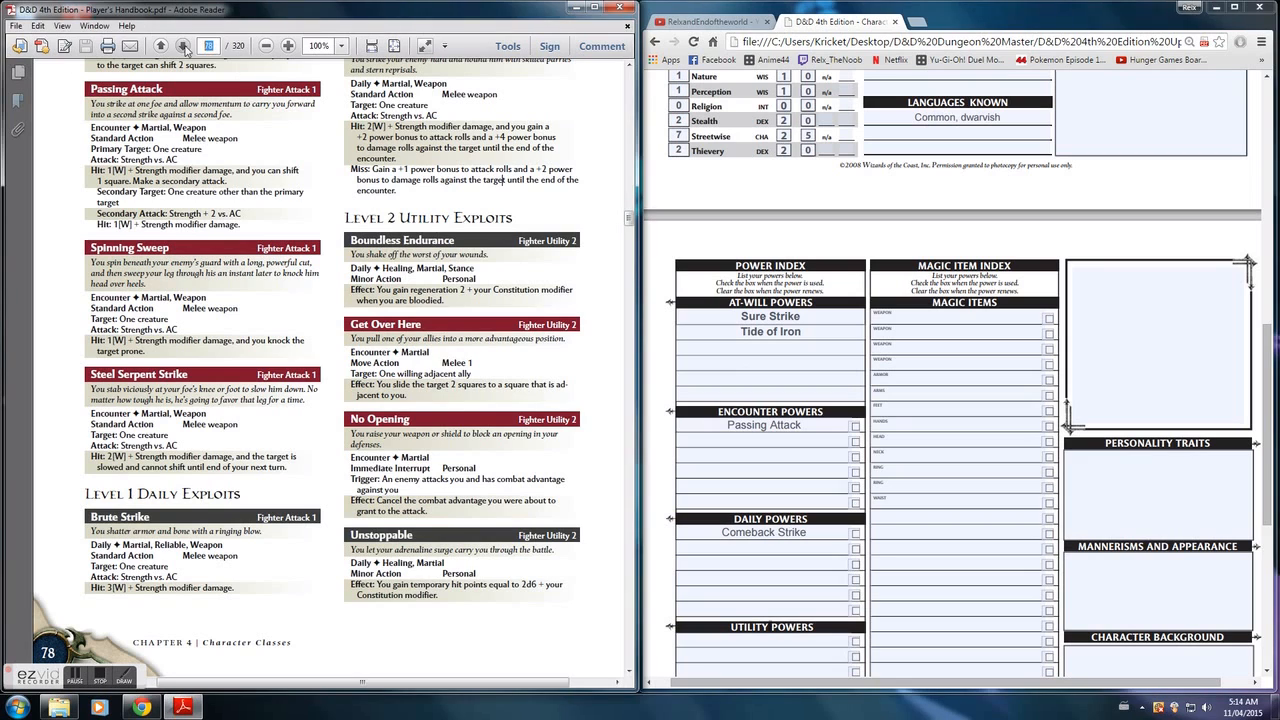
{"action": "type", "text": "1"}
{"action": "key", "text": "Return"}
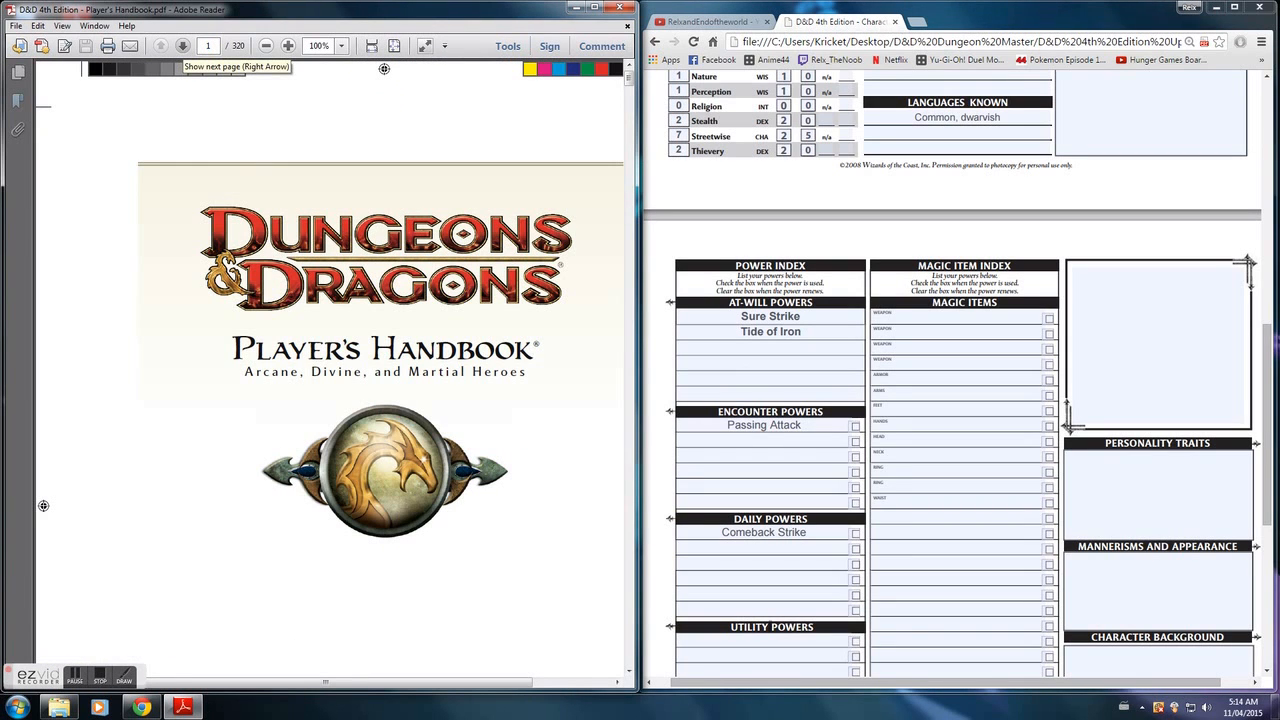
{"action": "left_click_drag", "start_coordinate": [367, 689], "coordinate": [405, 686]}
{"action": "scroll", "coordinate": [483, 409], "scroll_direction": "down", "scroll_amount": 1}
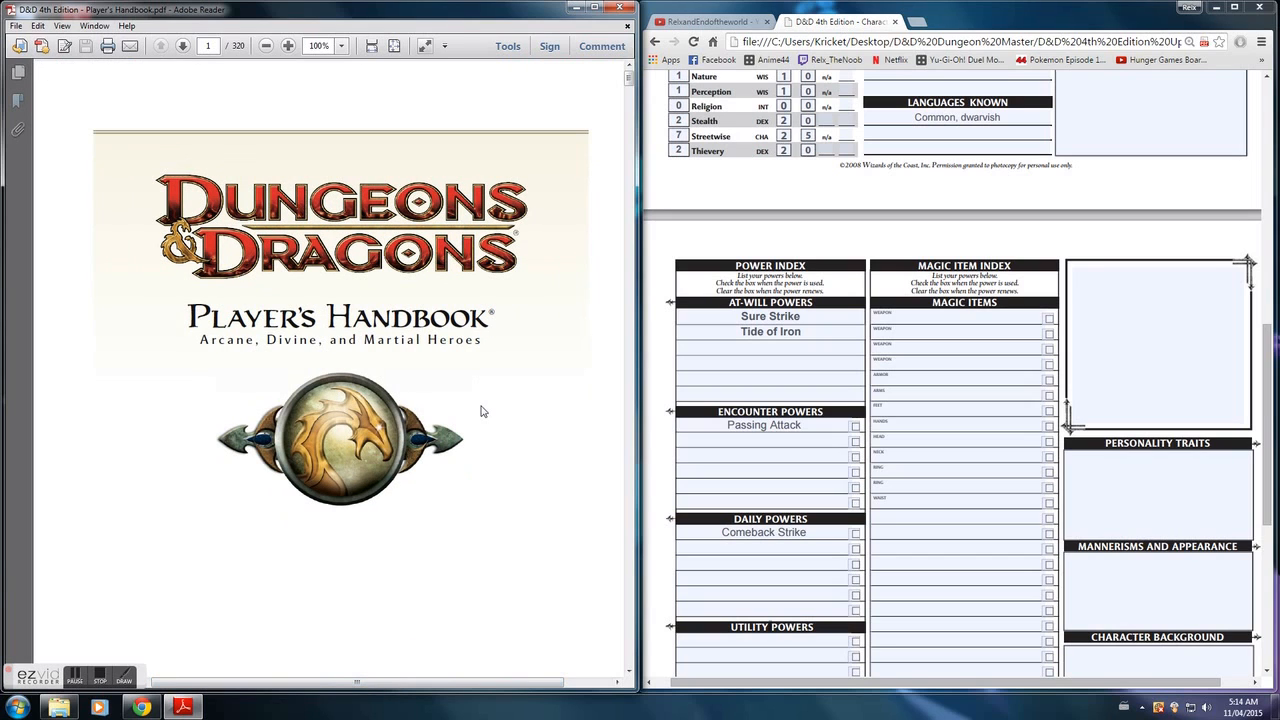
{"action": "scroll", "coordinate": [481, 411], "scroll_direction": "down", "scroll_amount": 1}
- Review the whole character sheet from Coins and Other Wealth on the second page back up to the first-page header
{"action": "left_click", "coordinate": [986, 425]}
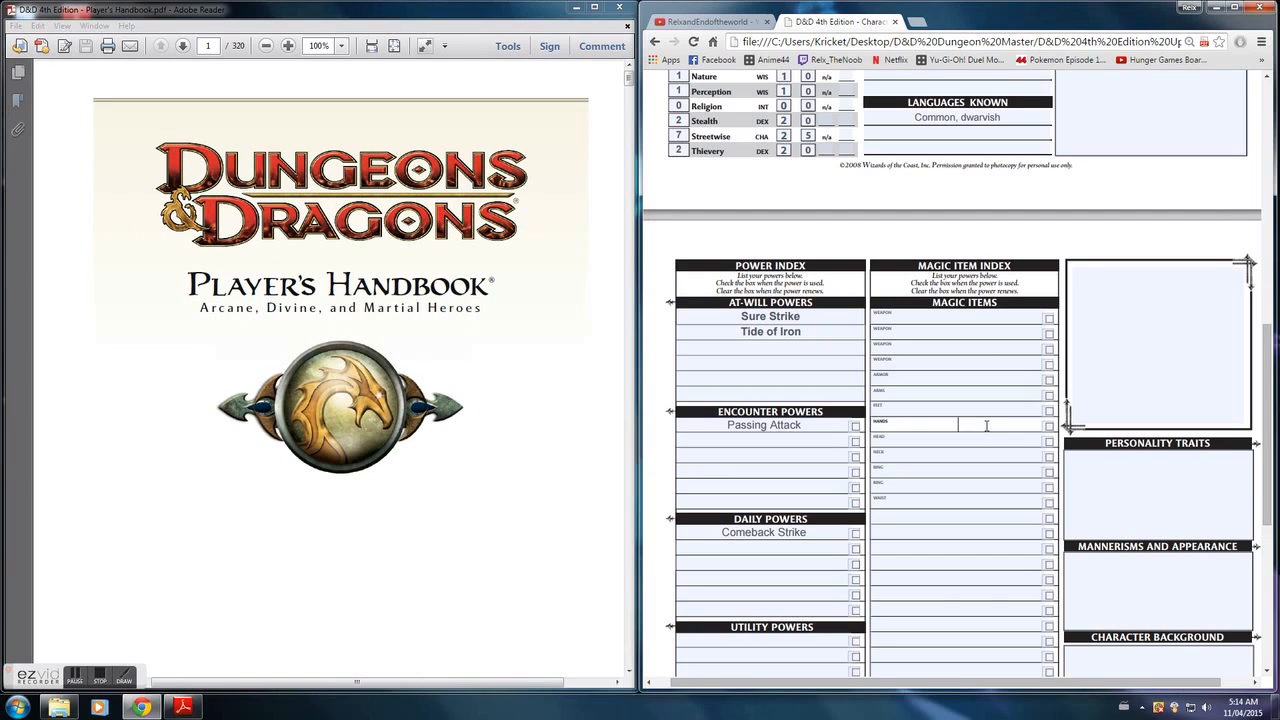
{"action": "scroll", "coordinate": [986, 425], "scroll_direction": "down", "scroll_amount": 1}
{"action": "scroll", "coordinate": [986, 428], "scroll_direction": "down", "scroll_amount": 3}
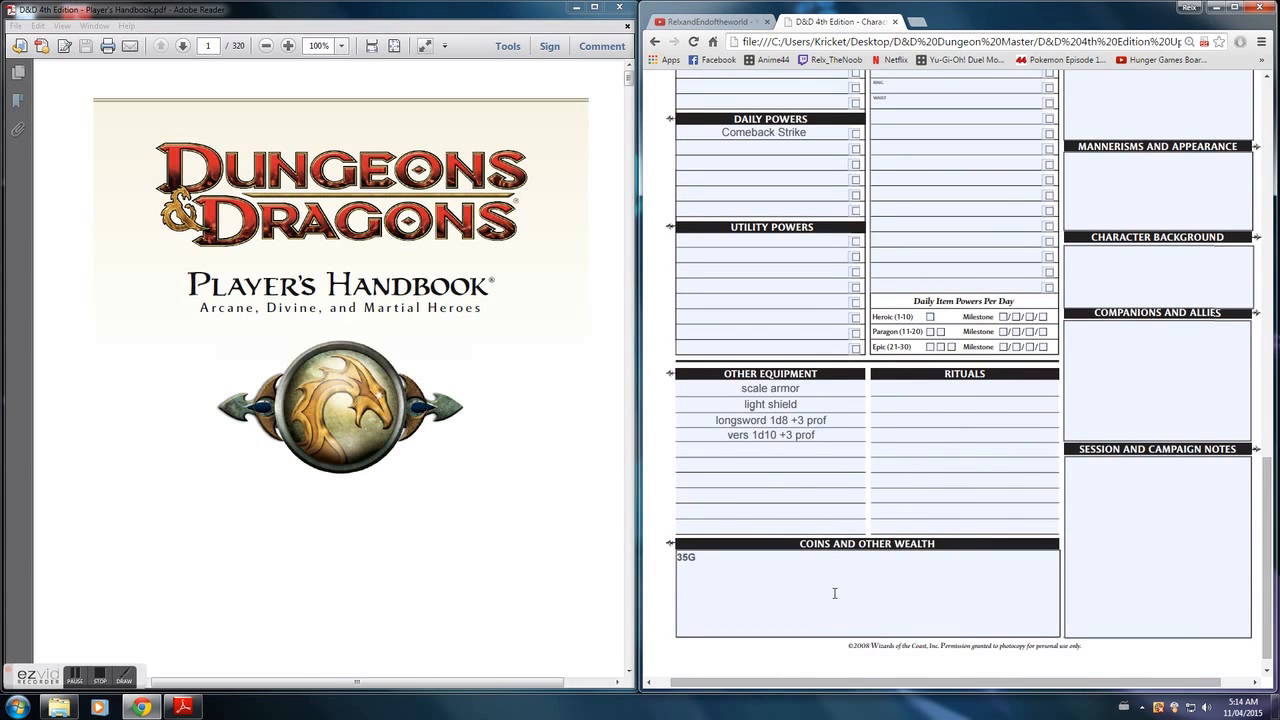
{"action": "scroll", "coordinate": [879, 352], "scroll_direction": "up", "scroll_amount": 1}
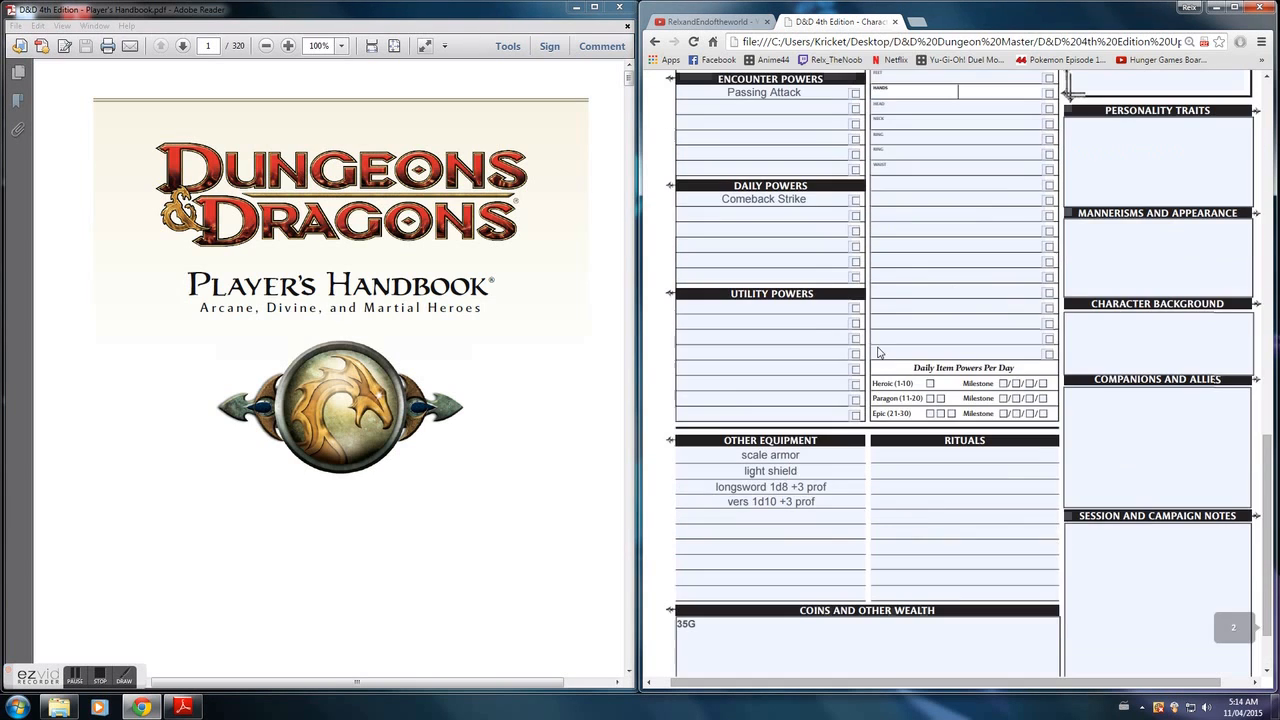
{"action": "scroll", "coordinate": [803, 360], "scroll_direction": "up", "scroll_amount": 6}
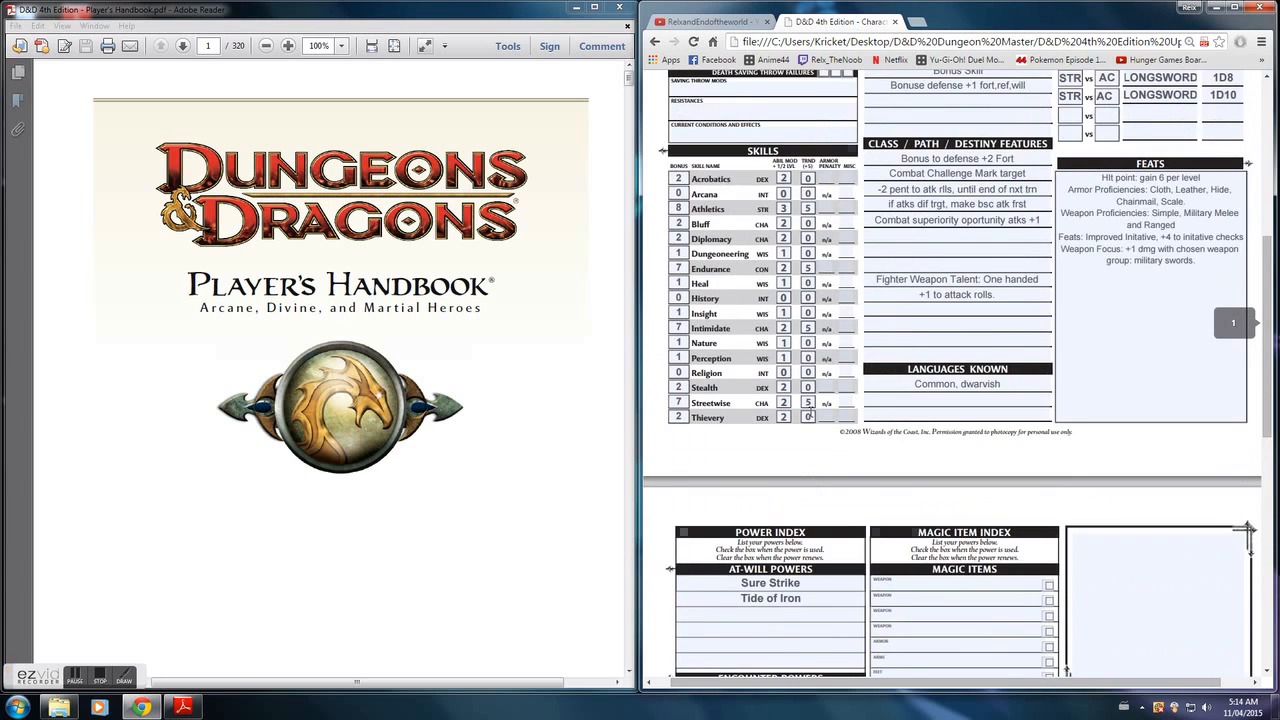
{"action": "scroll", "coordinate": [790, 400], "scroll_direction": "up", "scroll_amount": 1}
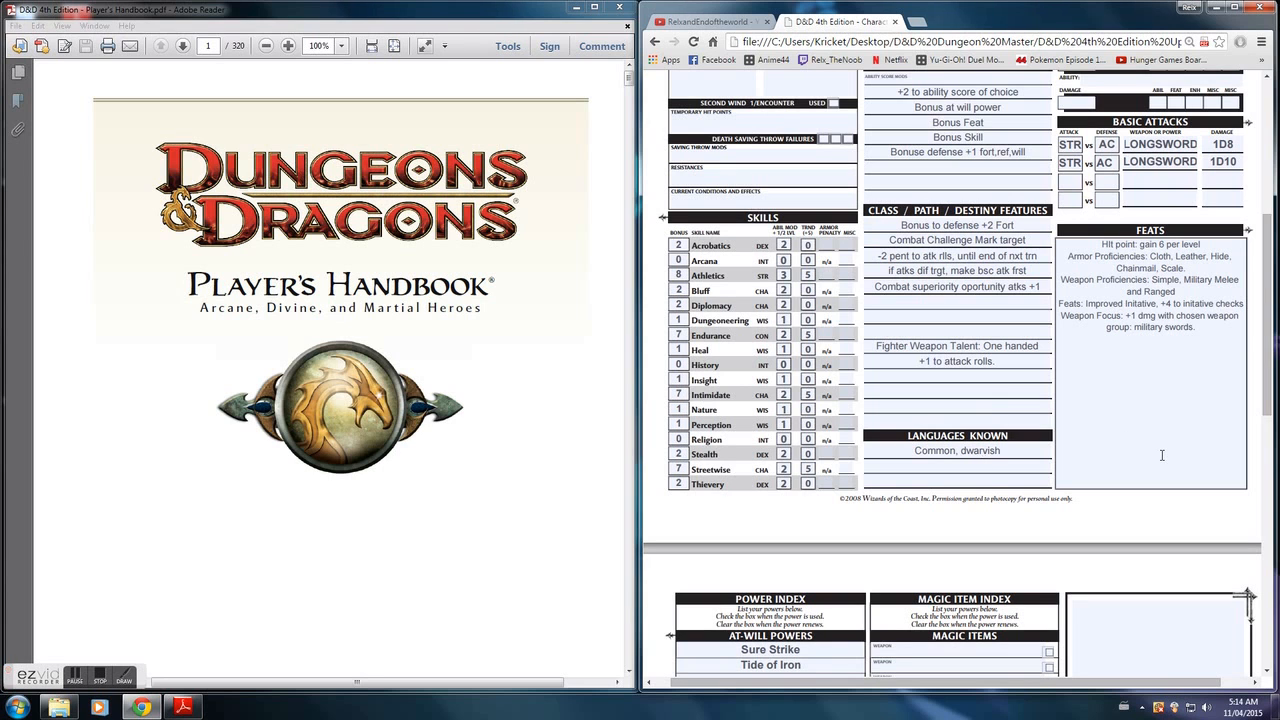
{"action": "scroll", "coordinate": [1143, 370], "scroll_direction": "up", "scroll_amount": 1}
{"action": "scroll", "coordinate": [1145, 400], "scroll_direction": "up", "scroll_amount": 3}
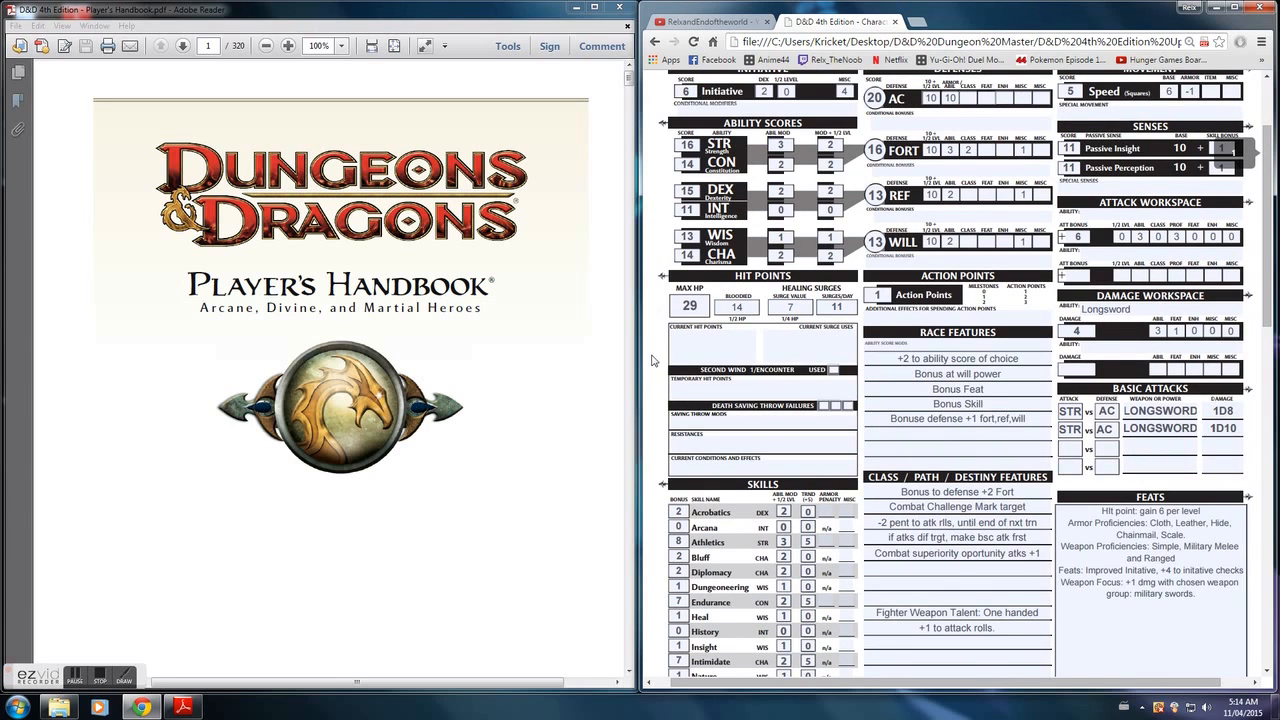
{"action": "scroll", "coordinate": [722, 225], "scroll_direction": "up", "scroll_amount": 1}
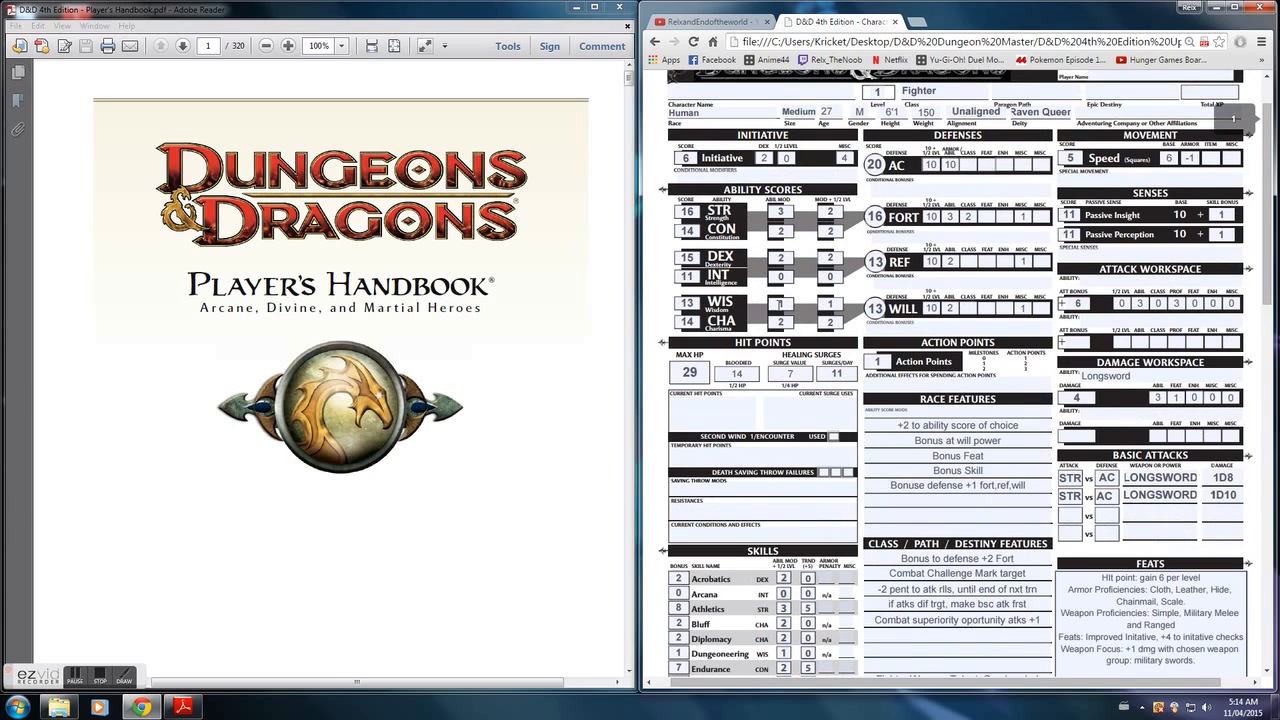
{"action": "scroll", "coordinate": [785, 310], "scroll_direction": "up", "scroll_amount": 1}
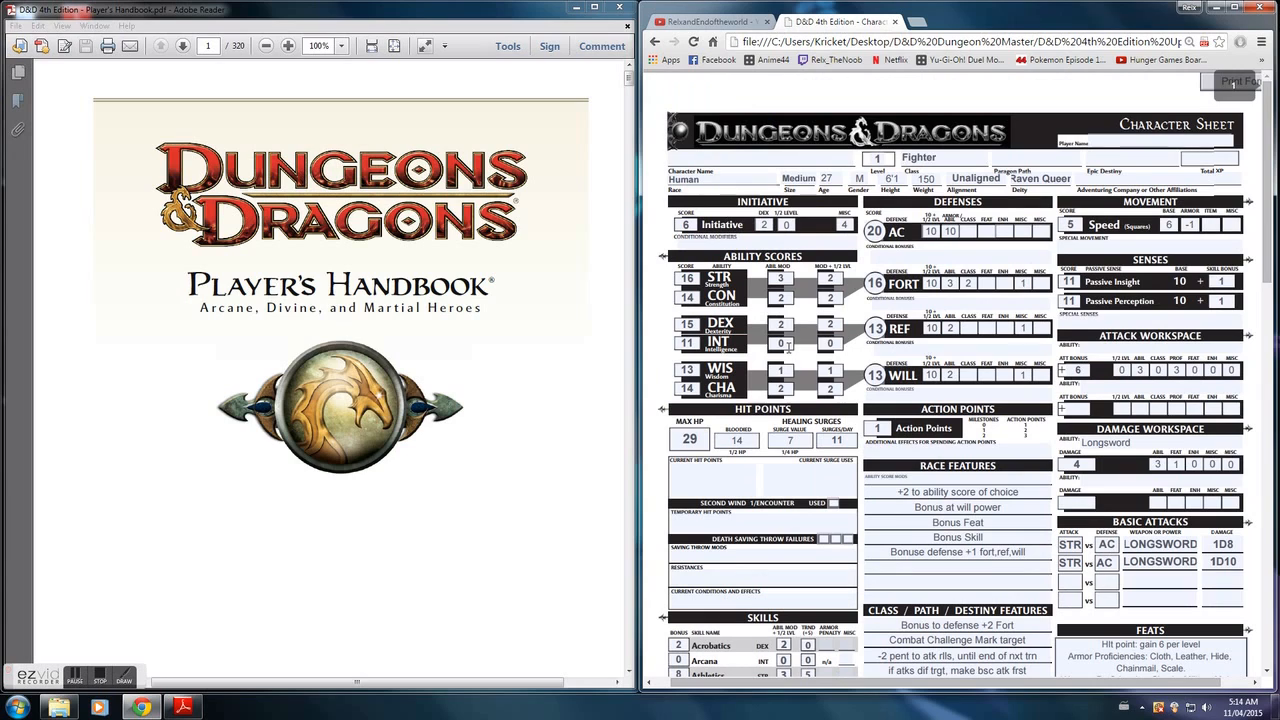